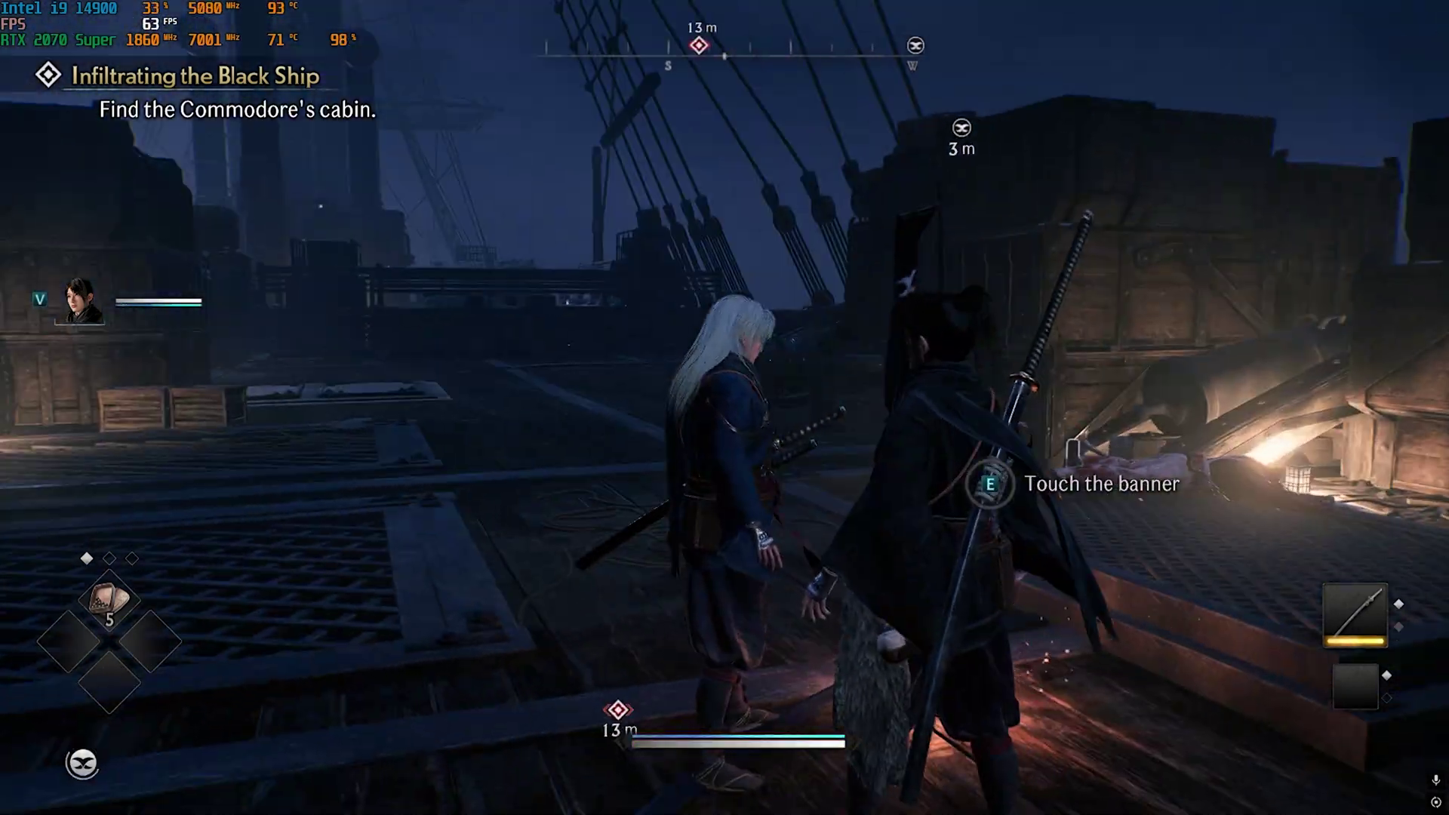
pyautogui.press('e')
pyautogui.press('space')
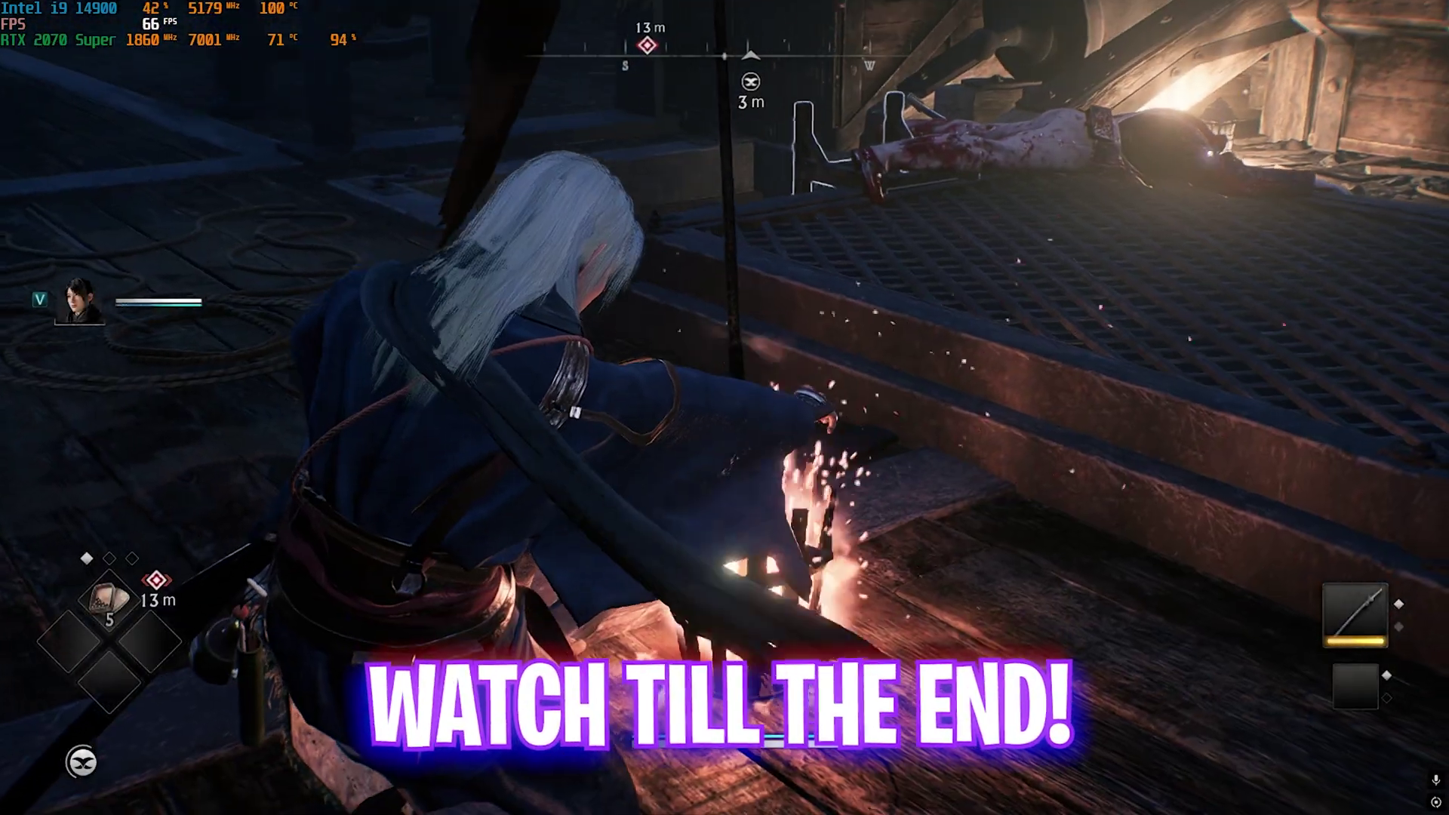
pyautogui.press('w')
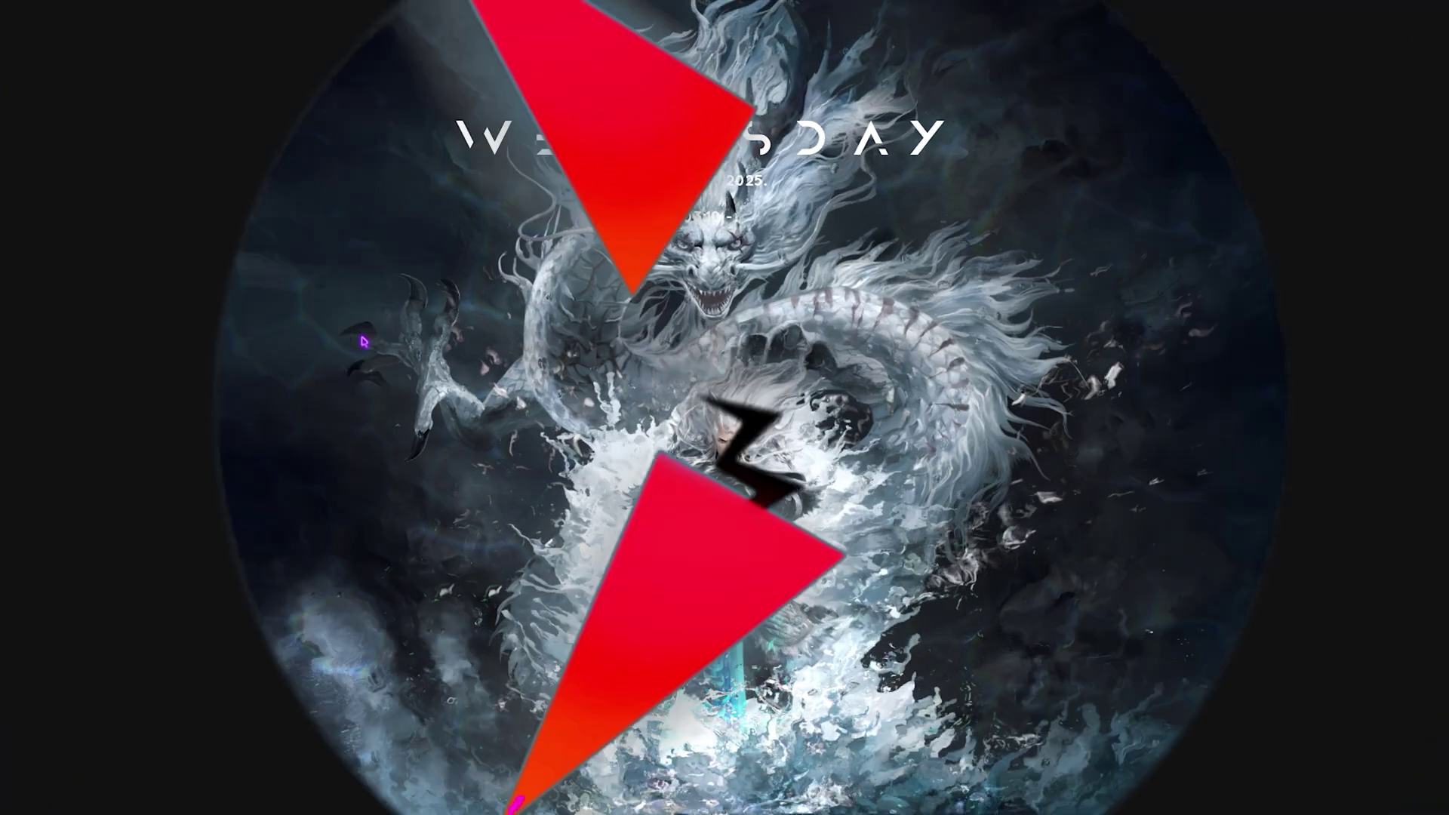
# - Open Windows Settings and go to the Game Bar page of the Gaming settings
pyautogui.press('super')
pyautogui.write('settings')
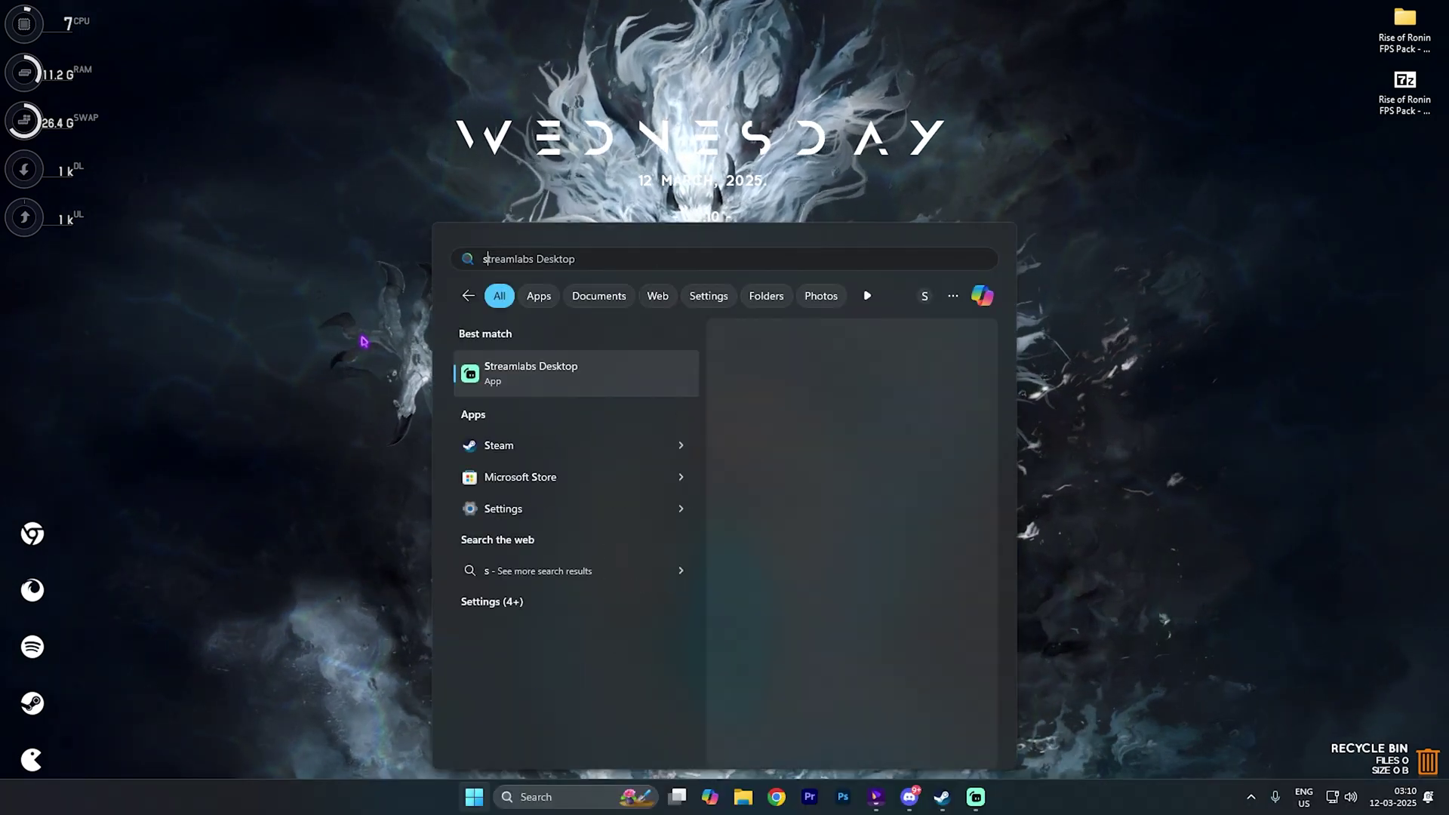
pyautogui.press('Return')
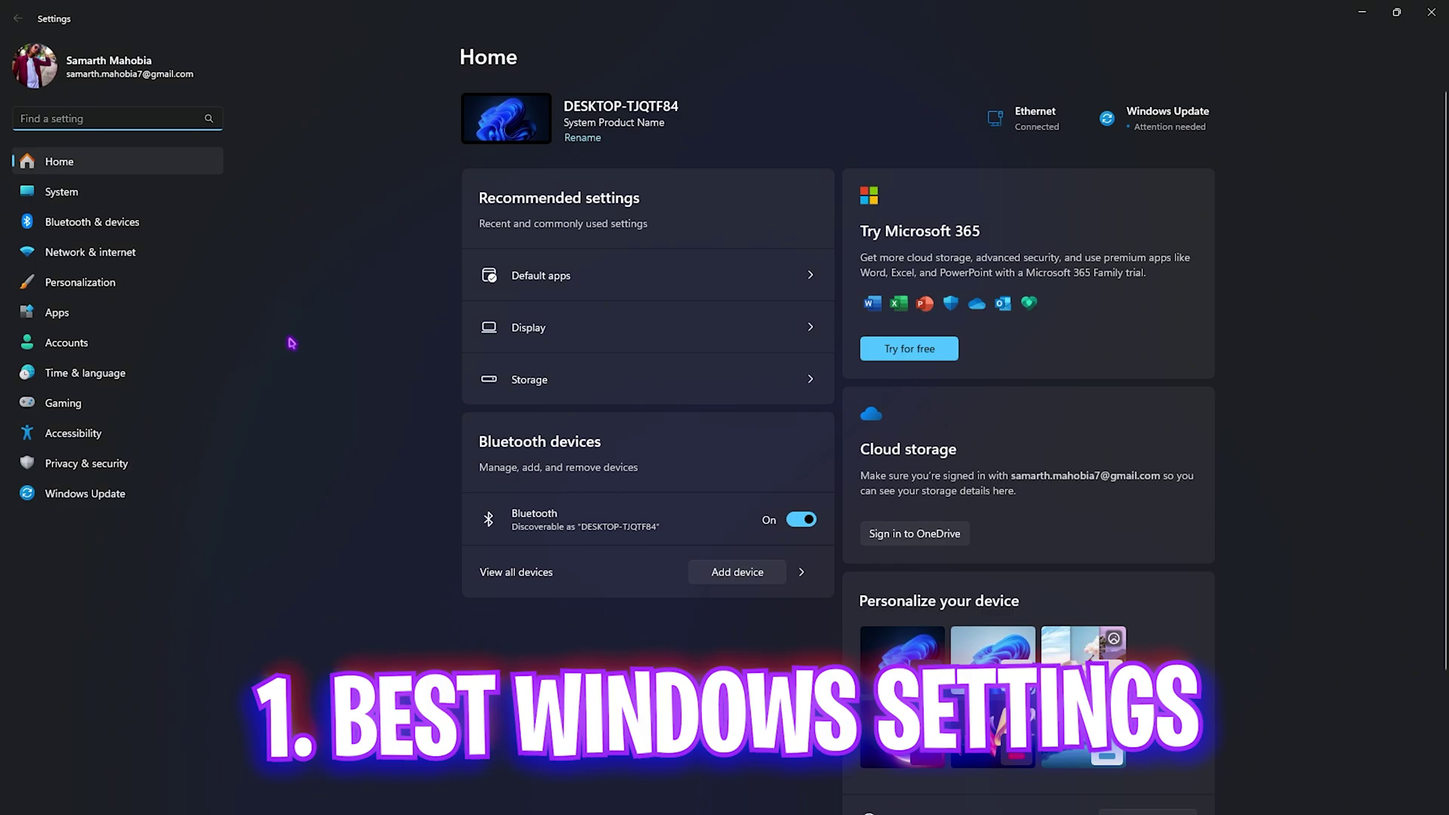
pyautogui.click(68, 407)
pyautogui.click(543, 129)
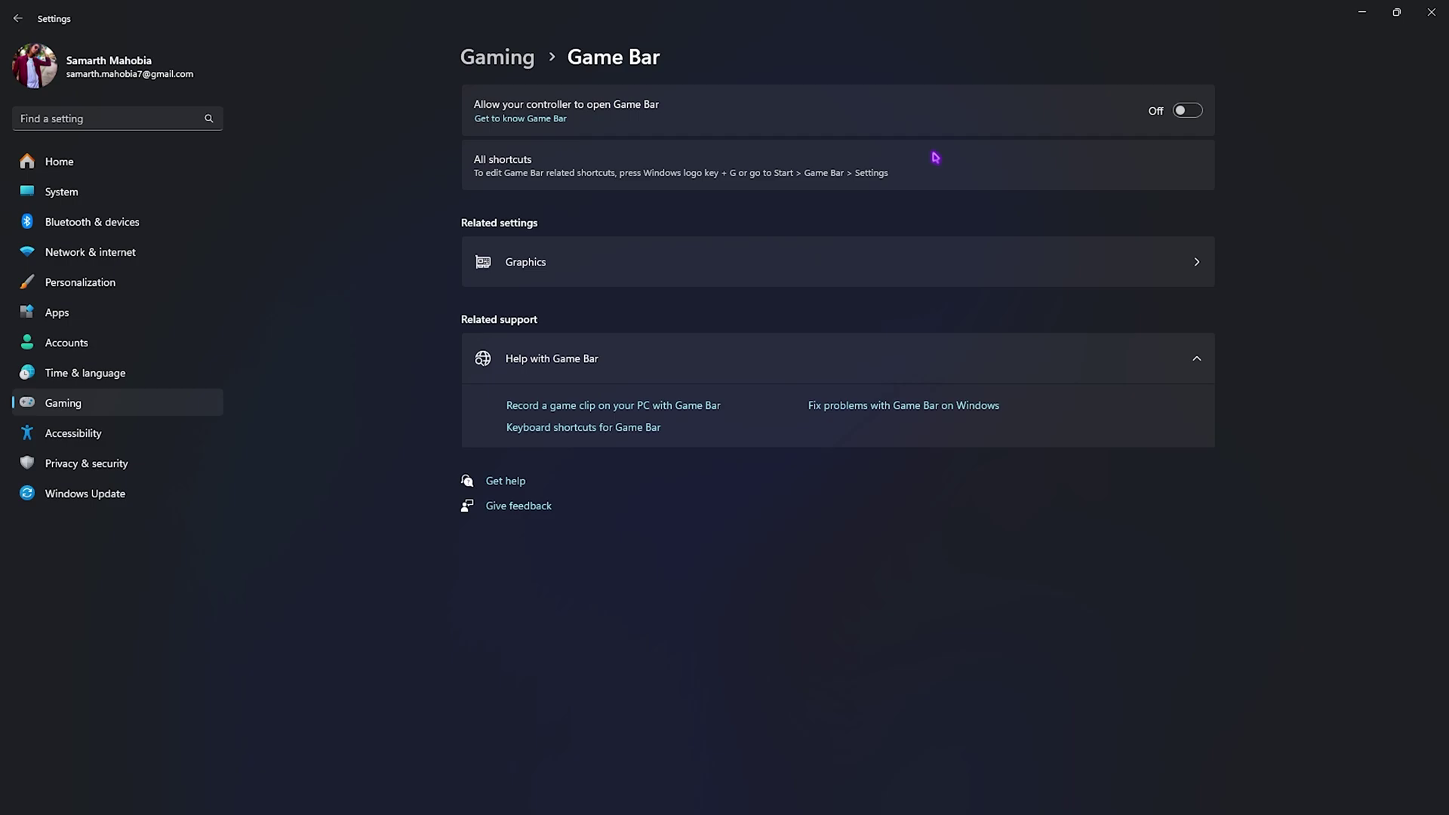
# - Check the Game Mode page in the Gaming settings and expand the advanced graphics settings on its related Graphics page
pyautogui.click(506, 63)
pyautogui.click(562, 227)
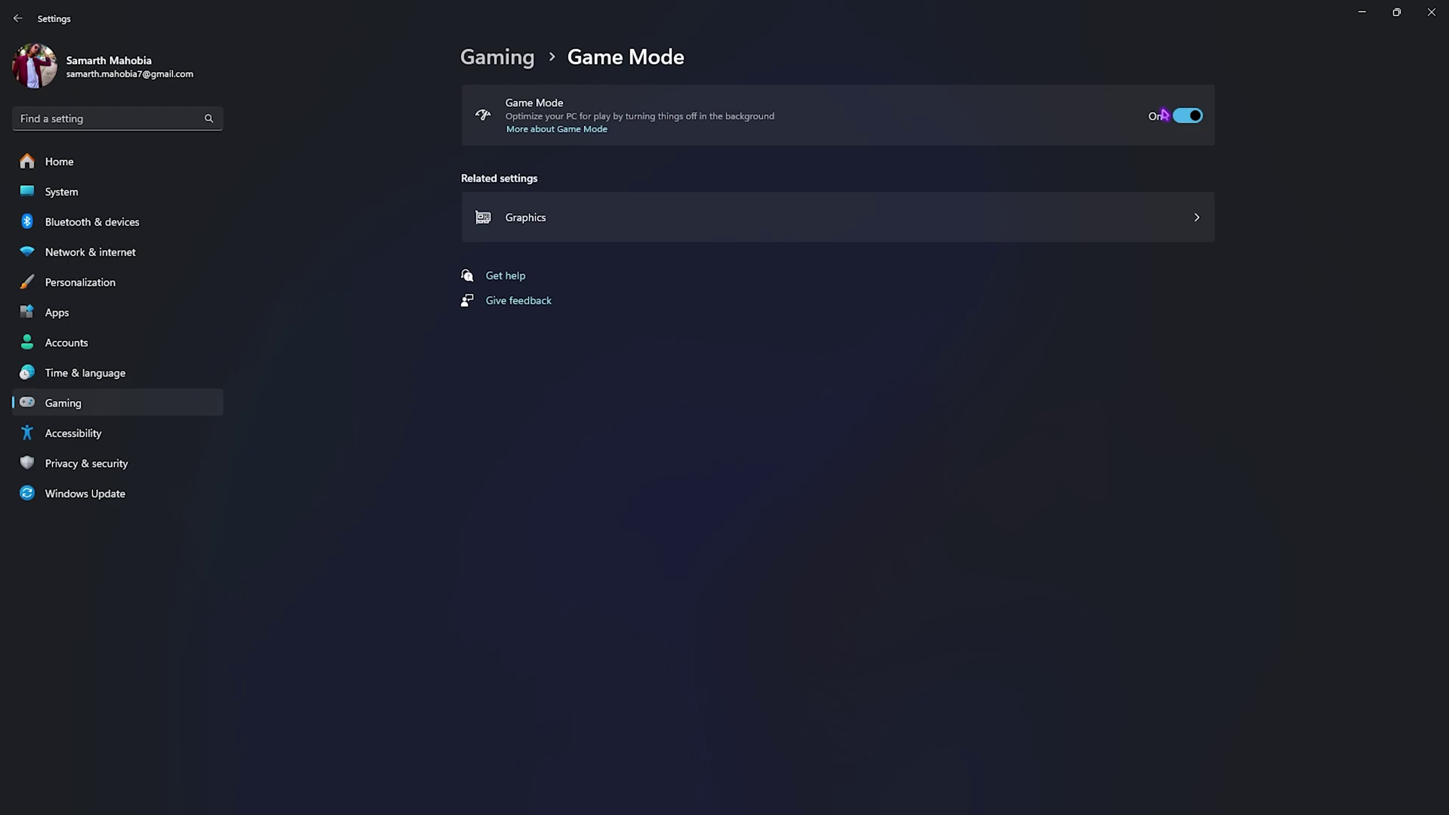
pyautogui.click(545, 215)
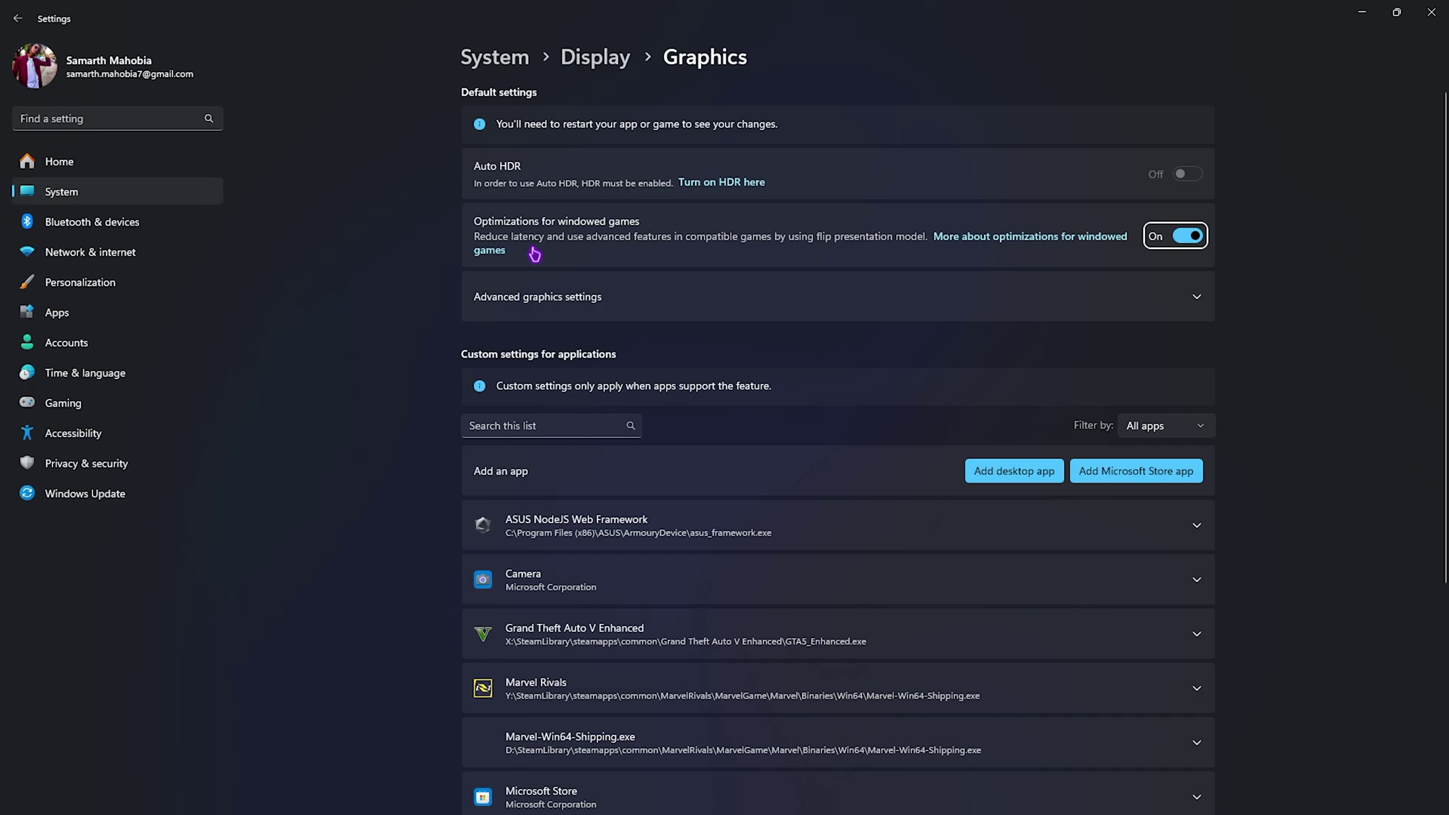
pyautogui.click(538, 305)
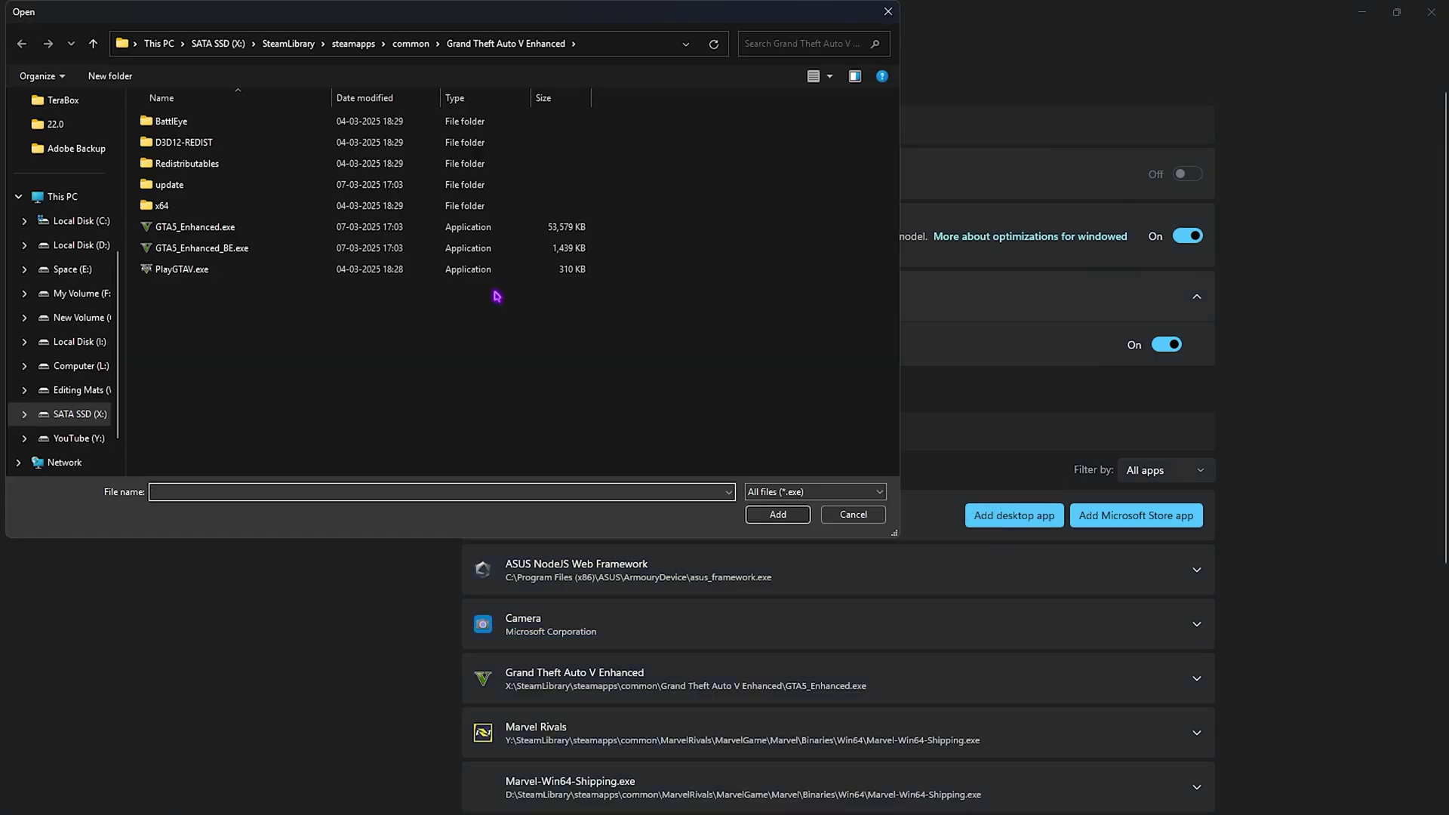
# - Add Ronin.exe from SteamLibrary\steamapps\common\Ronin on Local Disk (I:) as a desktop app in the custom graphics settings
pyautogui.click(106, 339)
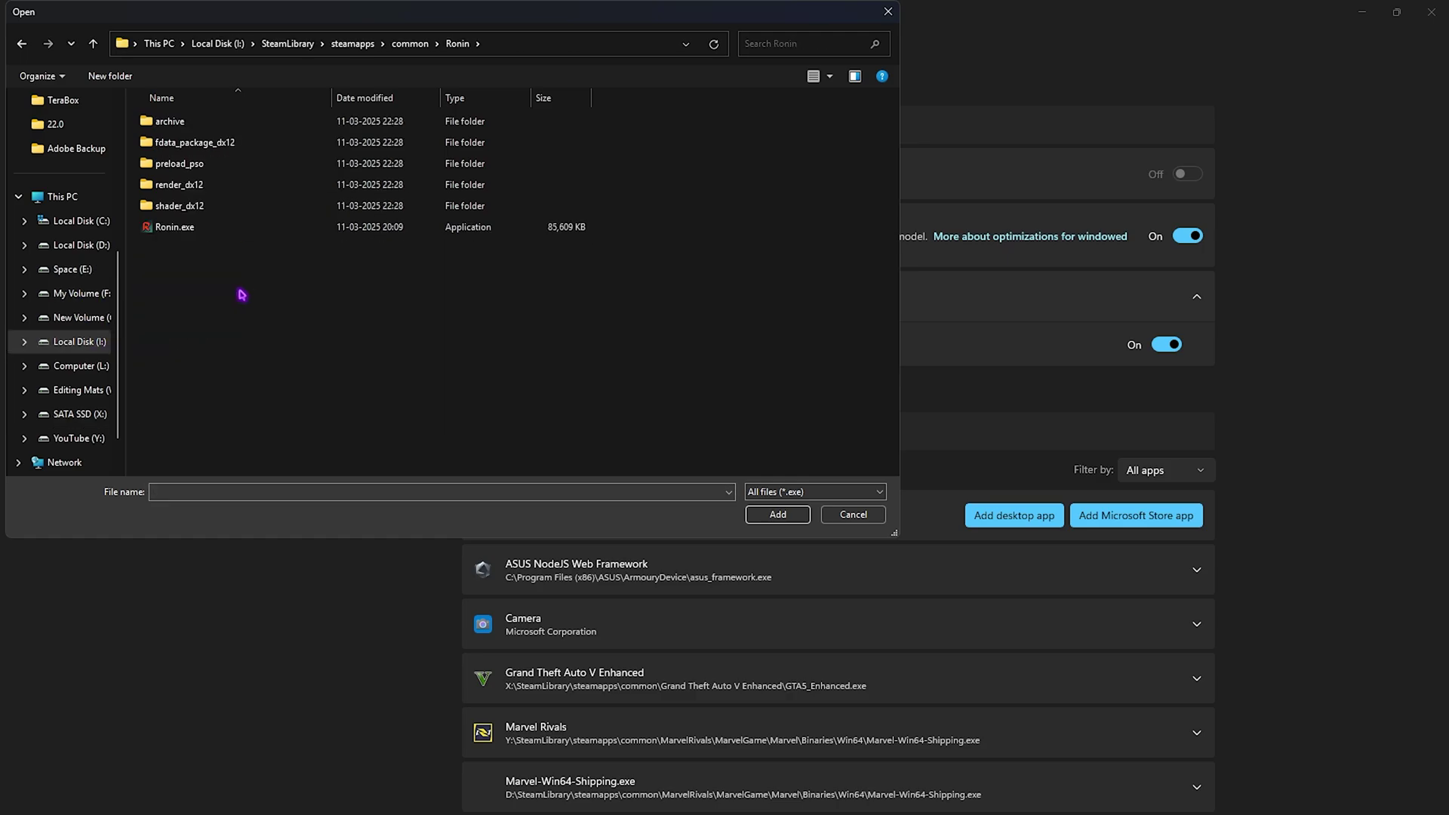
pyautogui.click(200, 234)
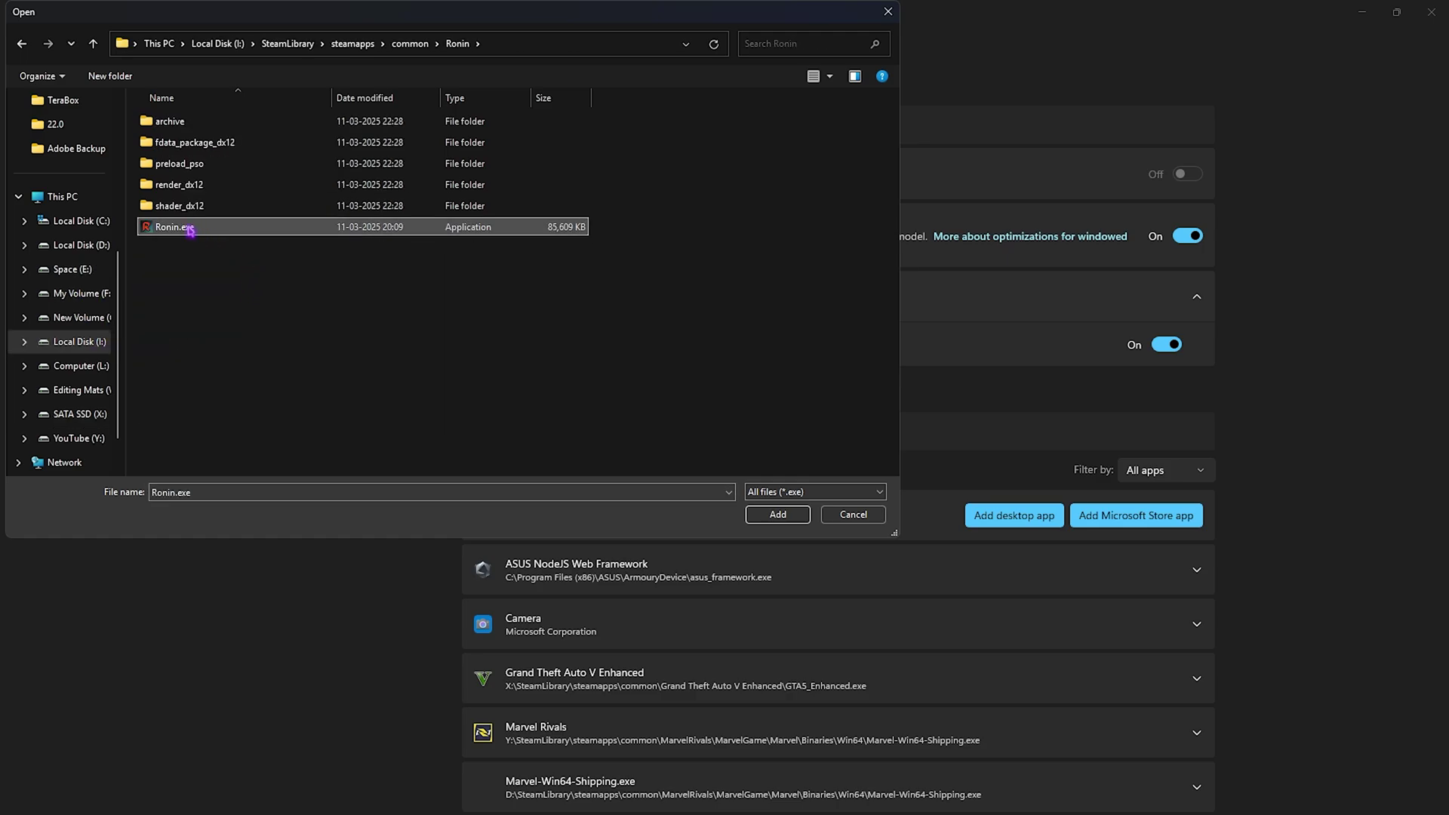
pyautogui.click(775, 514)
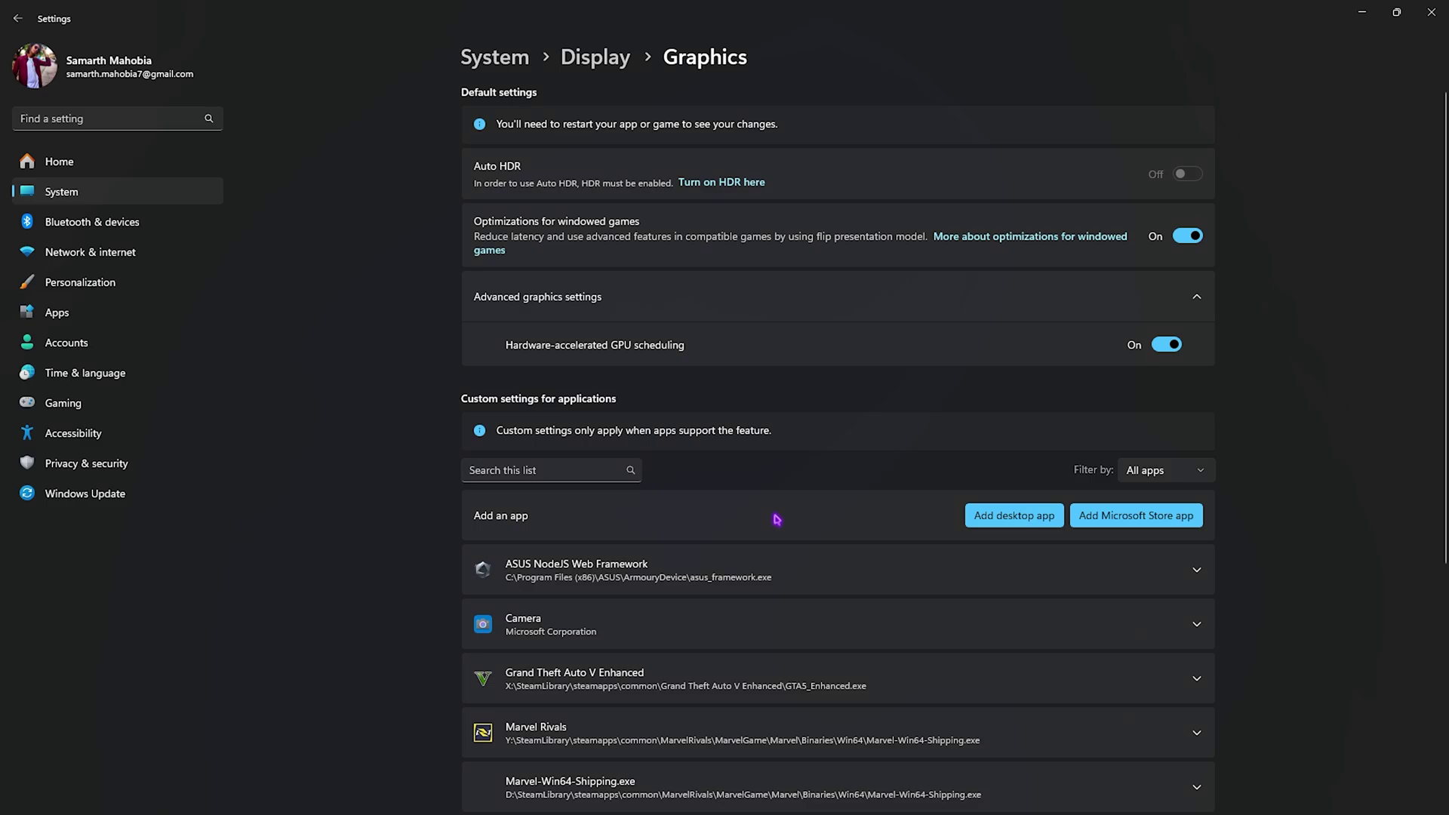
# - Set the GPU preference of Rise of the Ronin to High Performance (NVIDIA GeForce RTX 2070 SUPER)
pyautogui.scroll(-5, 658, 433)
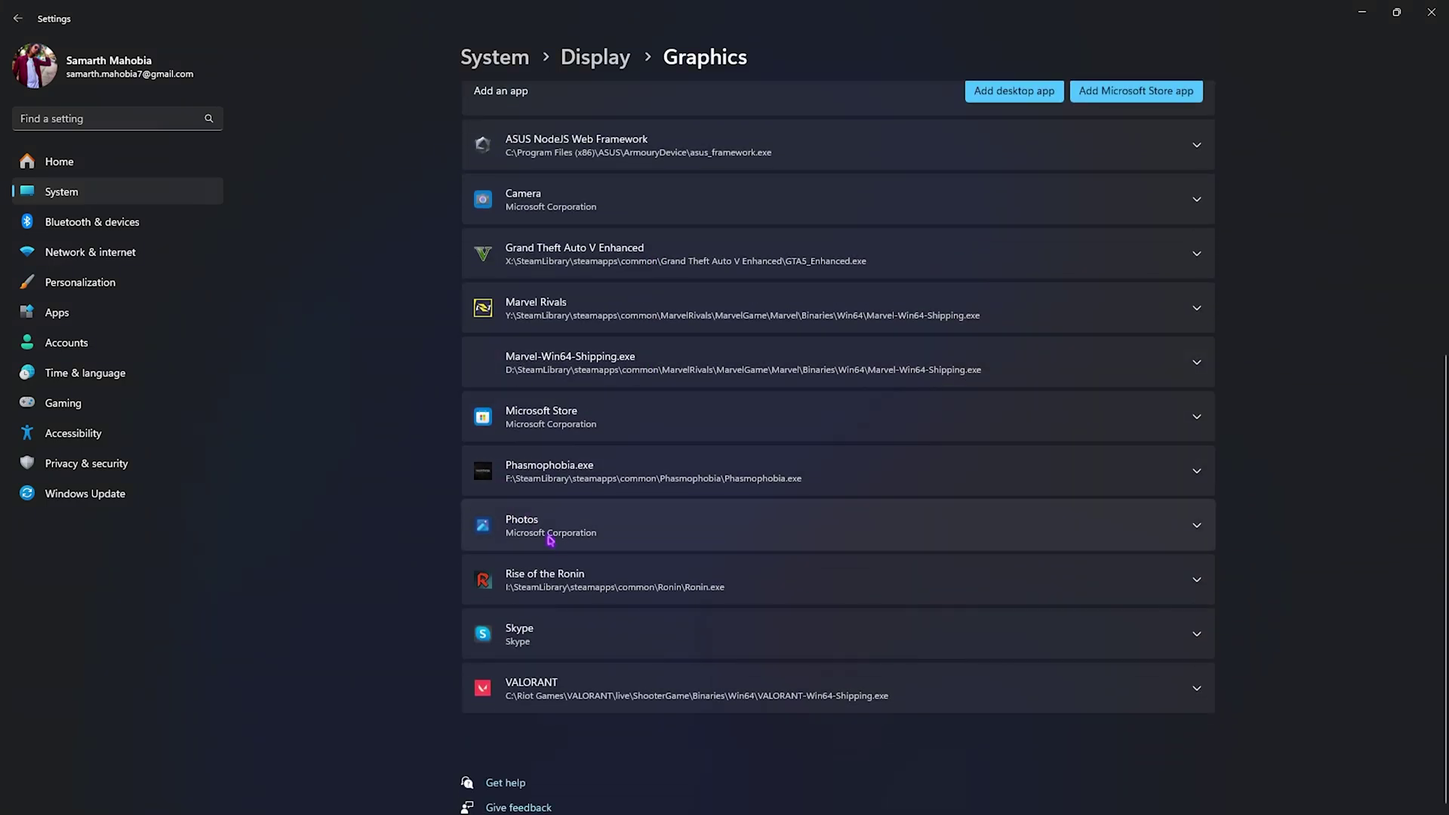
pyautogui.click(672, 588)
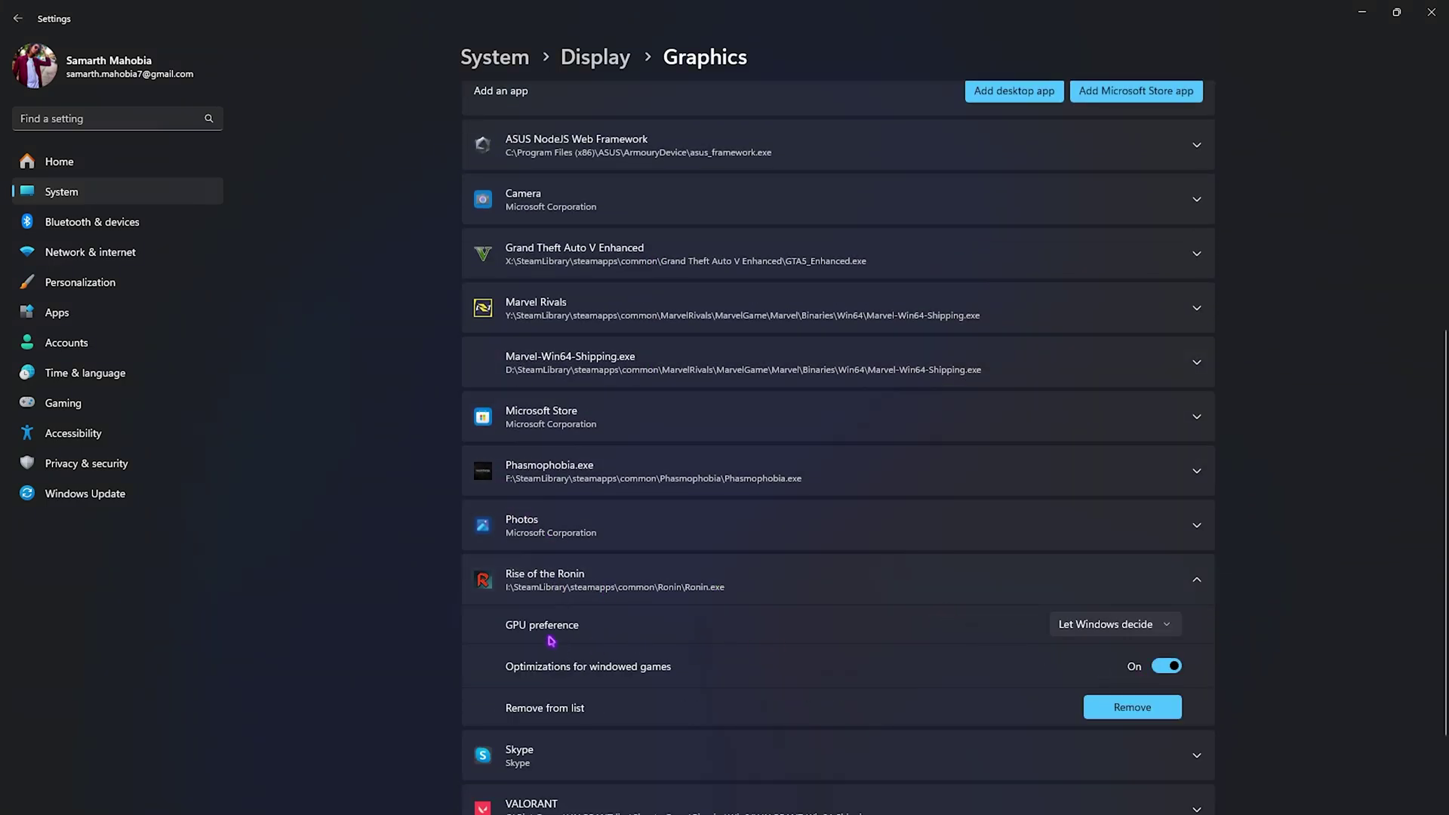
pyautogui.click(1130, 623)
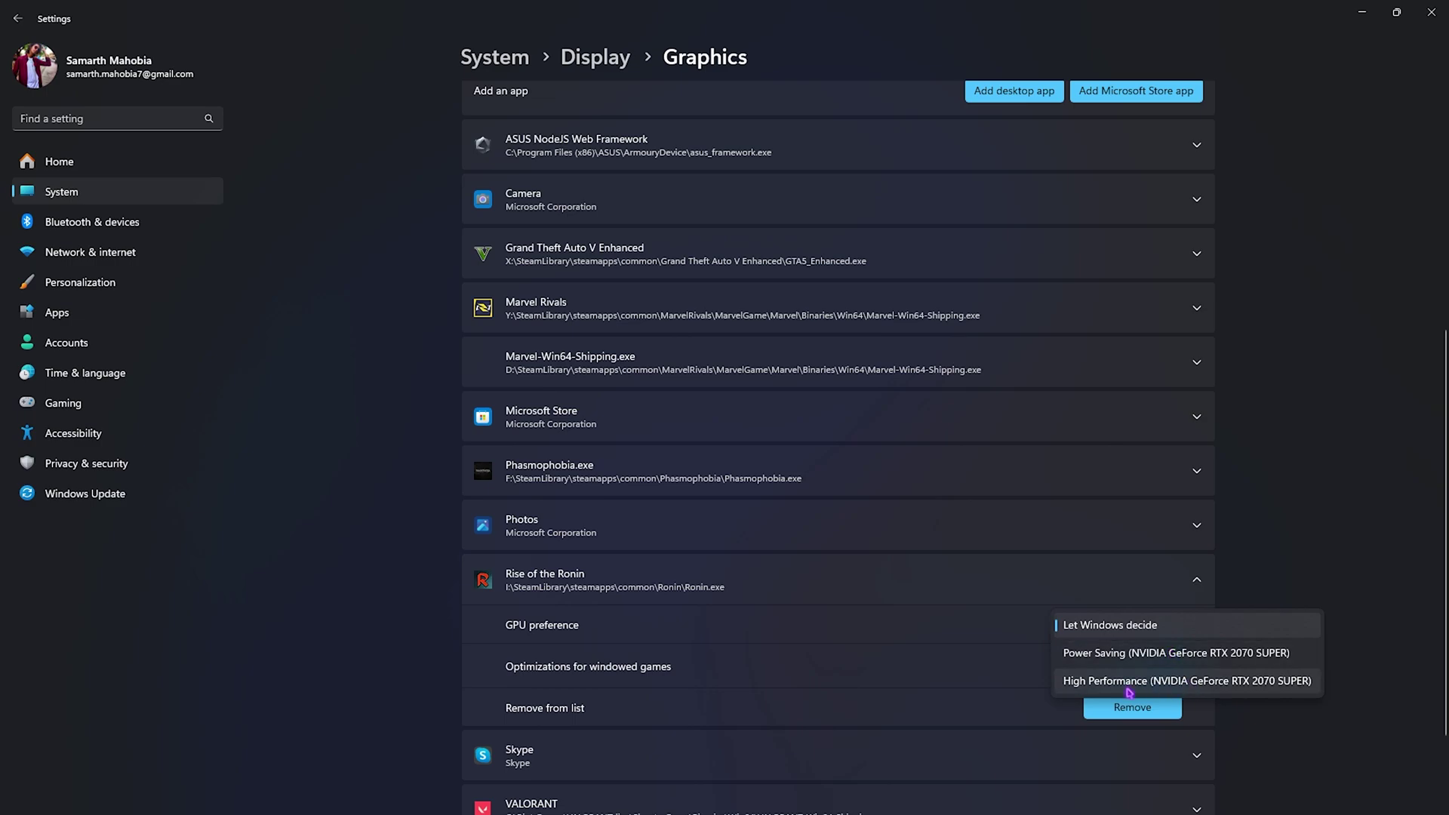
pyautogui.click(1130, 683)
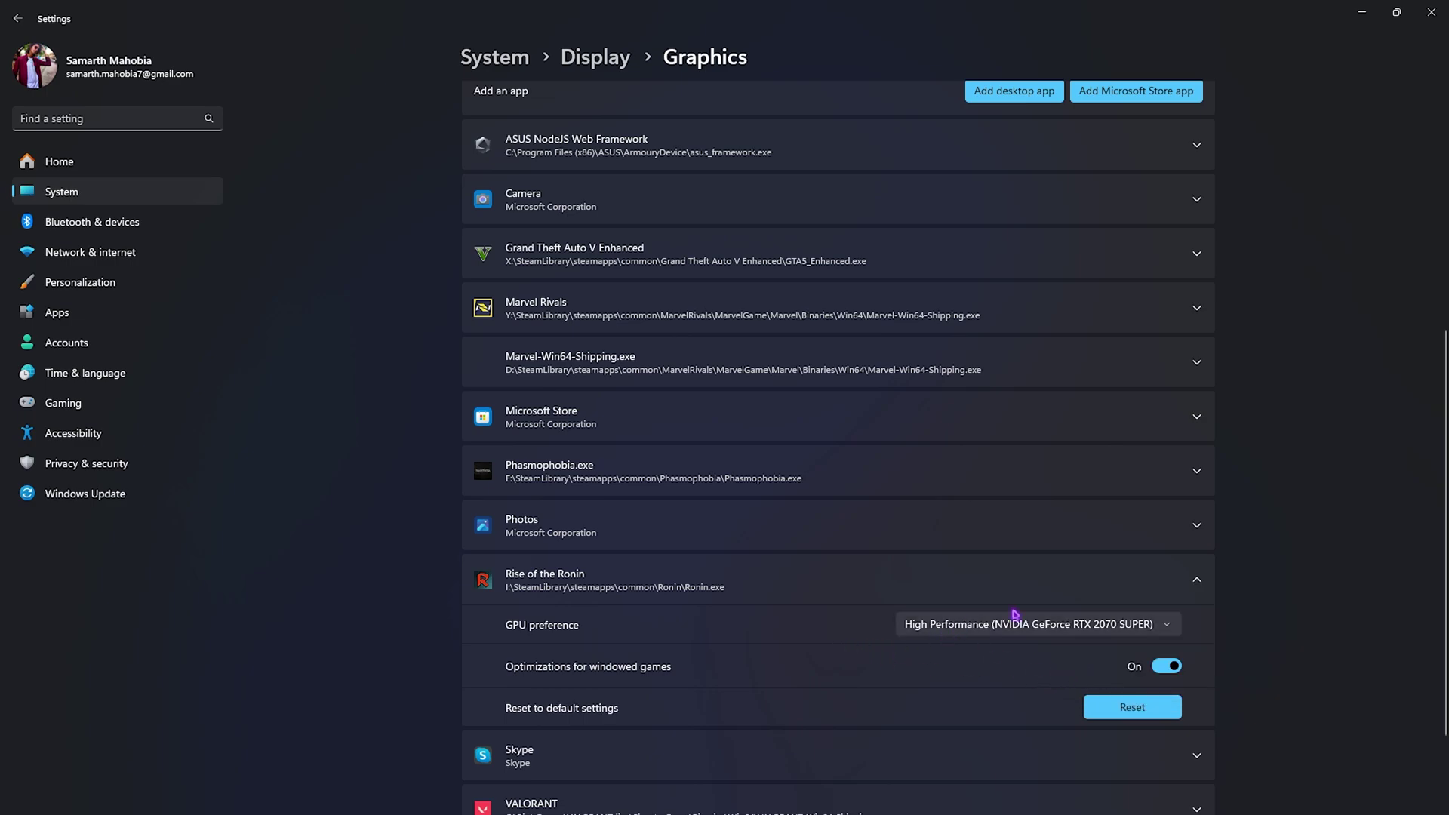
pyautogui.scroll(-3, 752, 605)
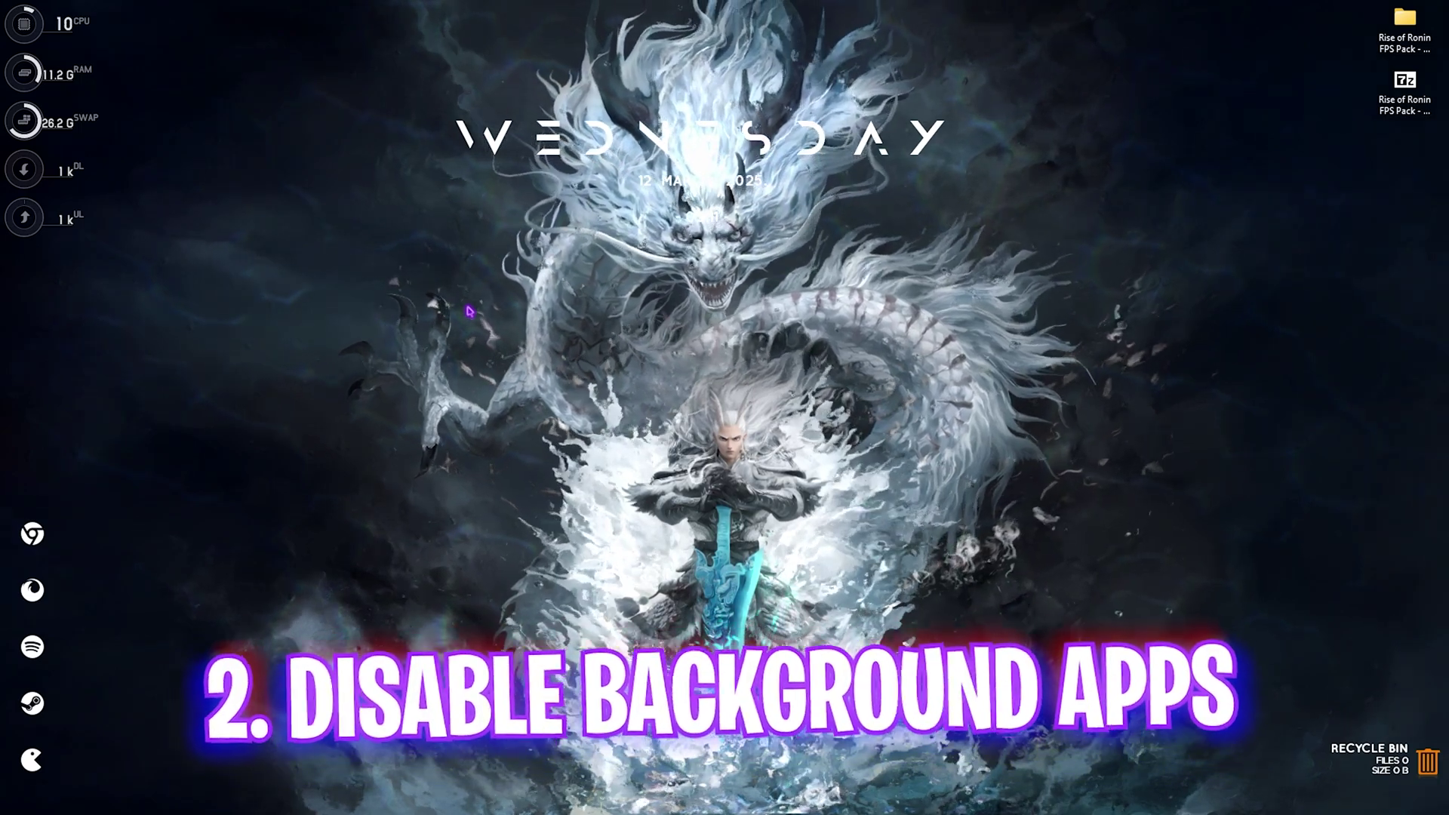
# - Search Windows for "local" and open the Local Group Policy Editor
pyautogui.press('super')
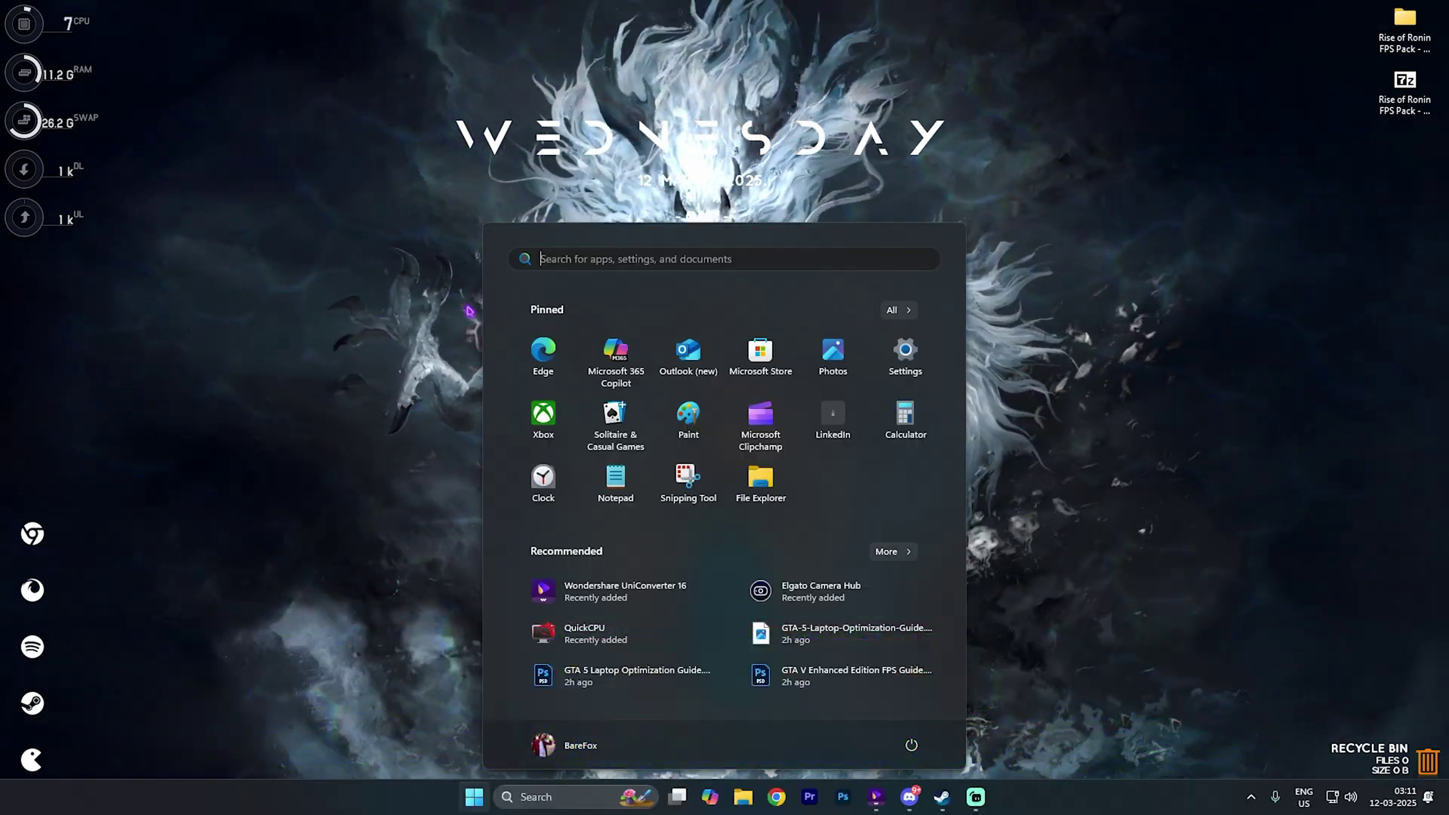
pyautogui.write('local')
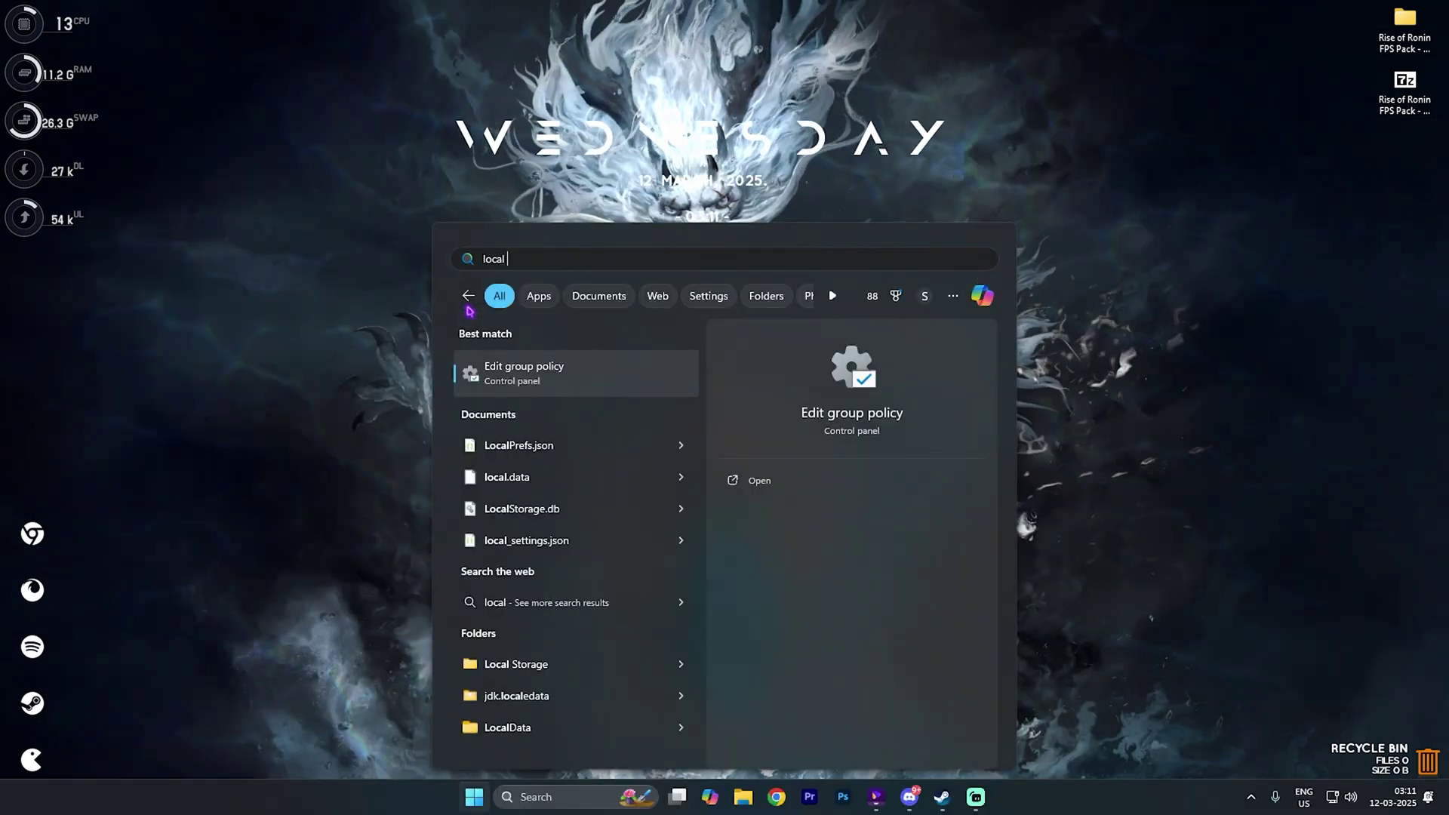
pyautogui.click(526, 393)
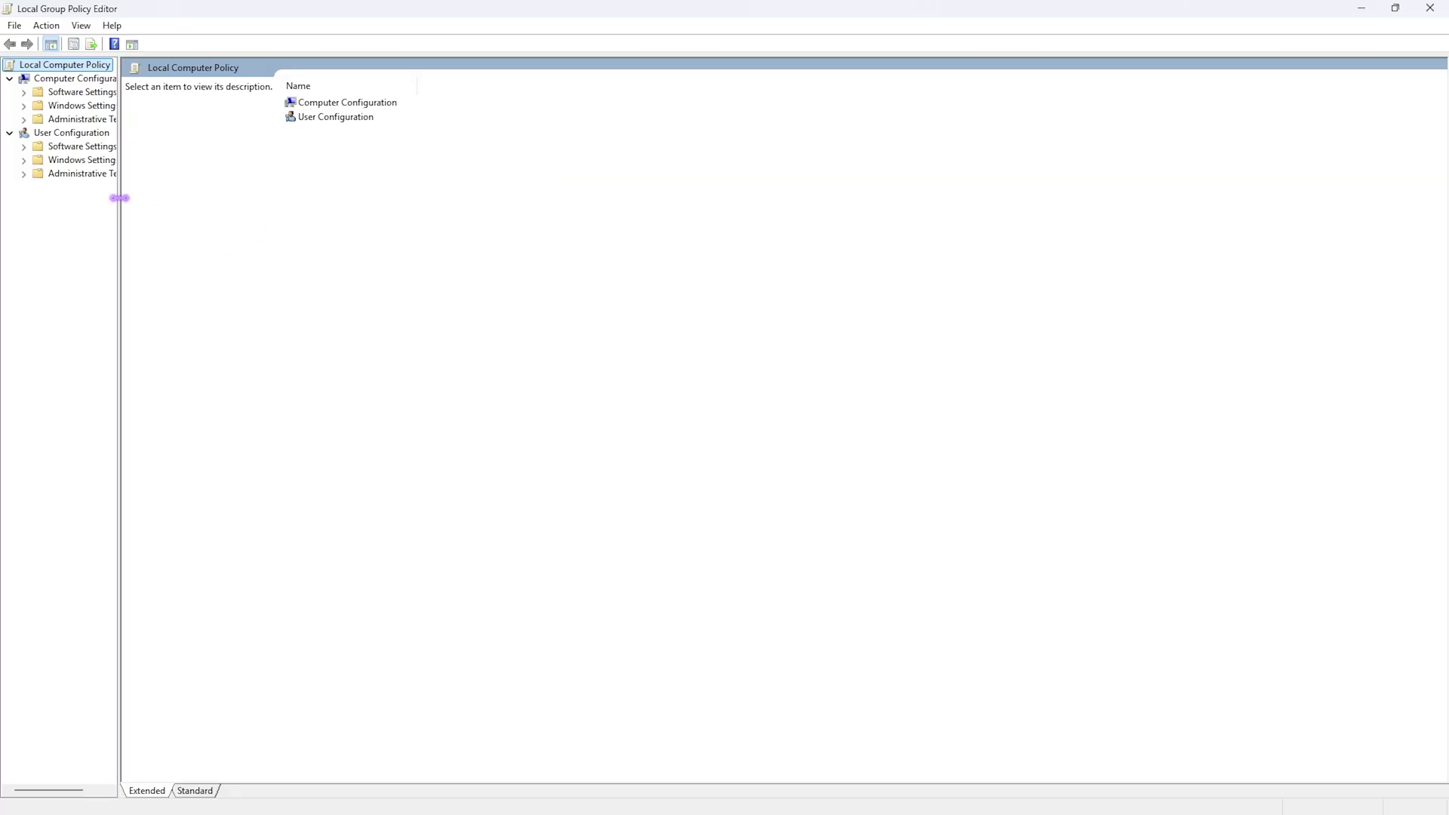
# - Under Computer Configuration, Administrative Templates, Windows Components, open App Privacy and select the "Let Windows apps run in the background" policy
pyautogui.moveTo(119, 197); pyautogui.dragTo(170, 201)
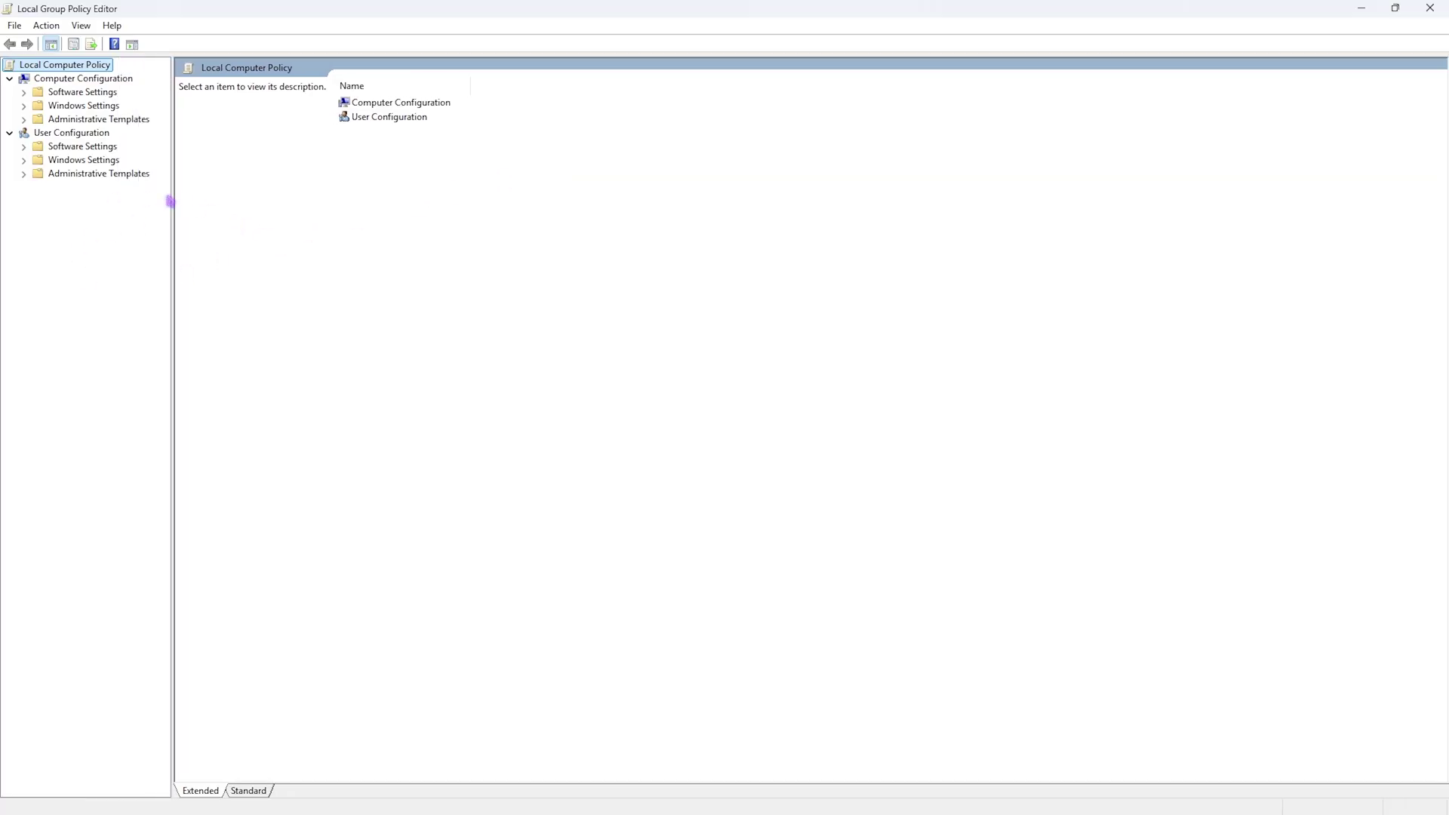
pyautogui.doubleClick(416, 106)
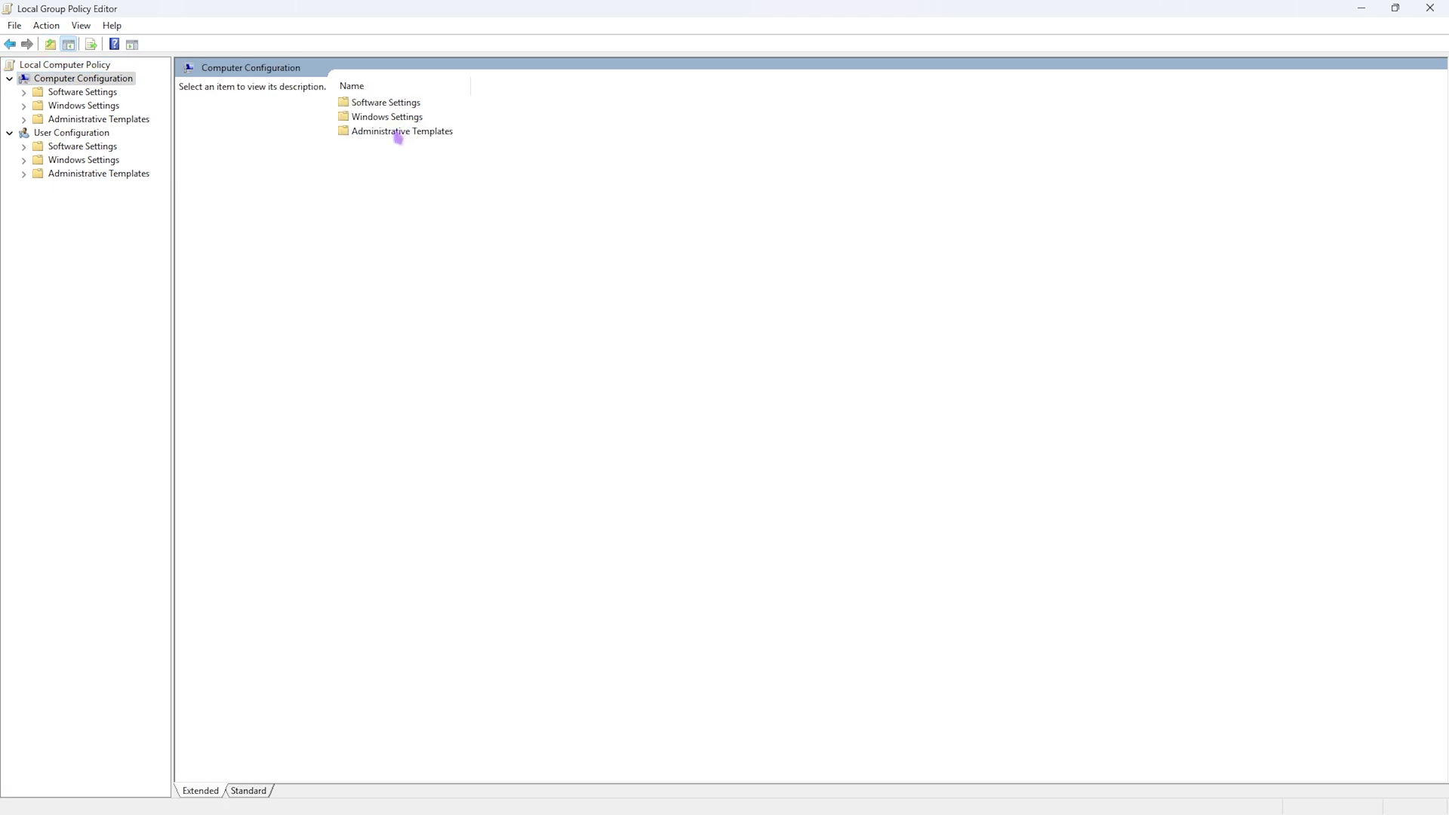
pyautogui.doubleClick(398, 134)
pyautogui.doubleClick(394, 203)
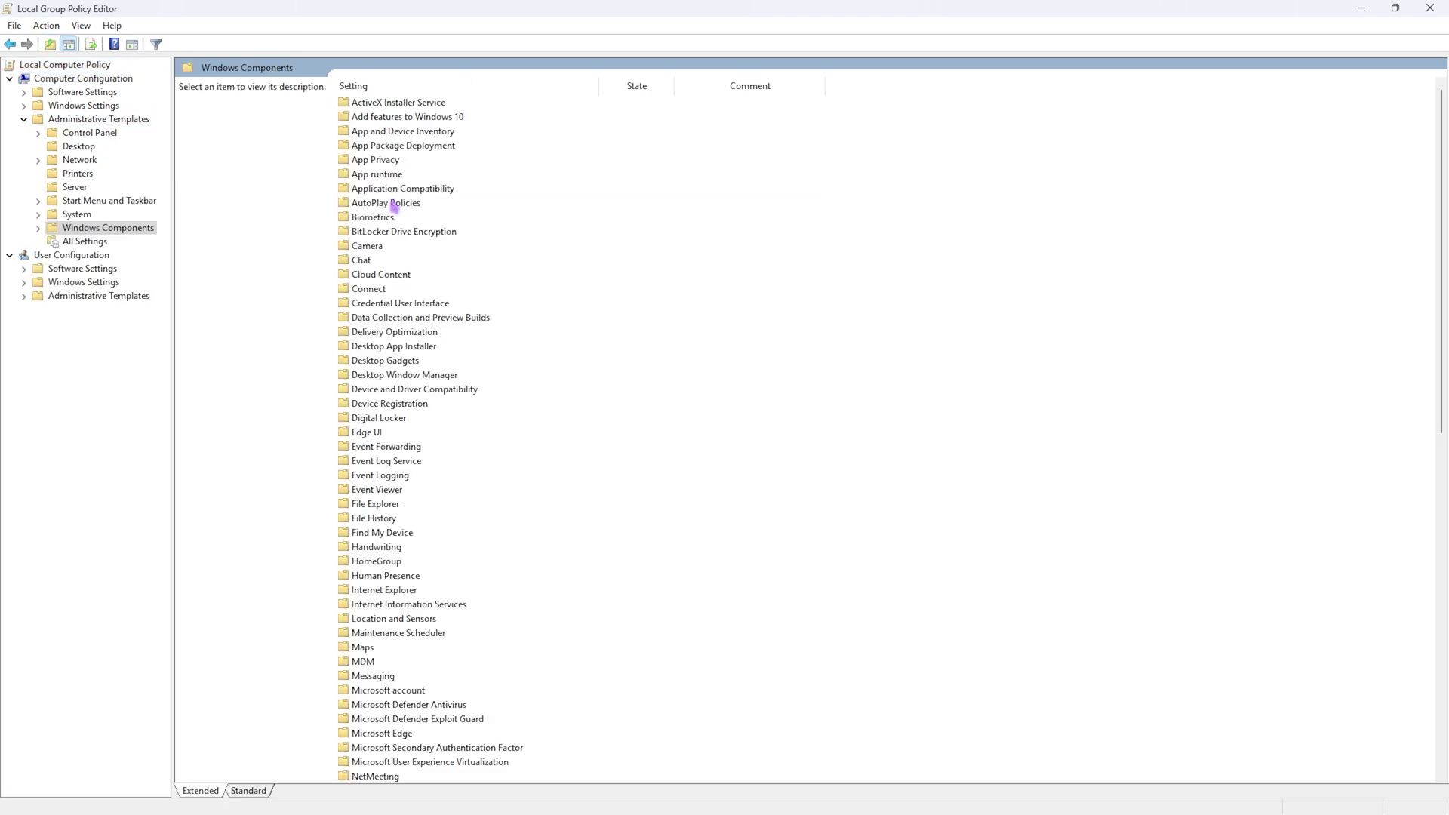
pyautogui.doubleClick(389, 162)
pyautogui.click(437, 433)
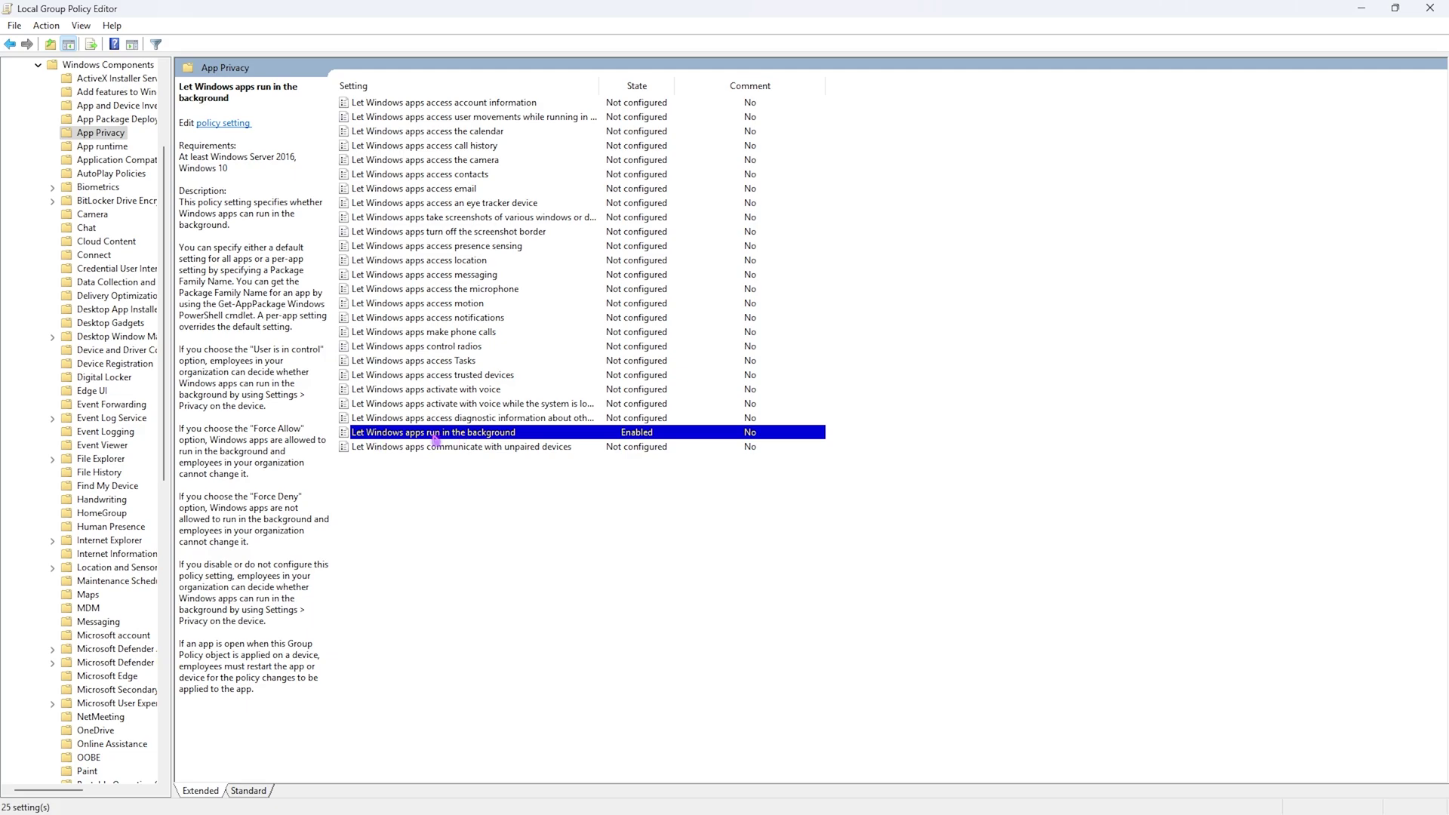
# - Set the "Let Windows apps run in the background" policy's default for all apps to Force Deny, apply it and close the editor
pyautogui.doubleClick(435, 434)
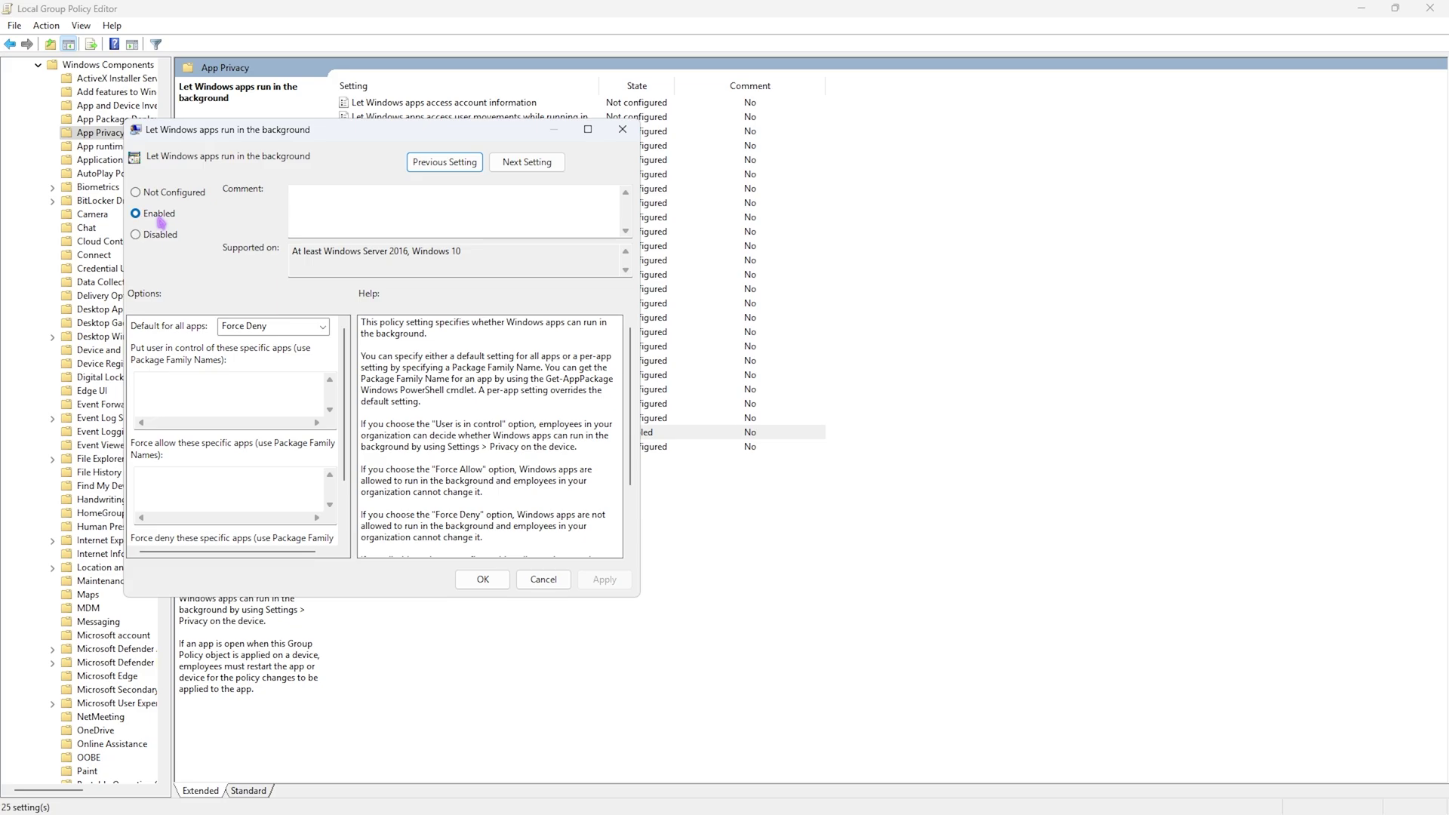
pyautogui.click(301, 329)
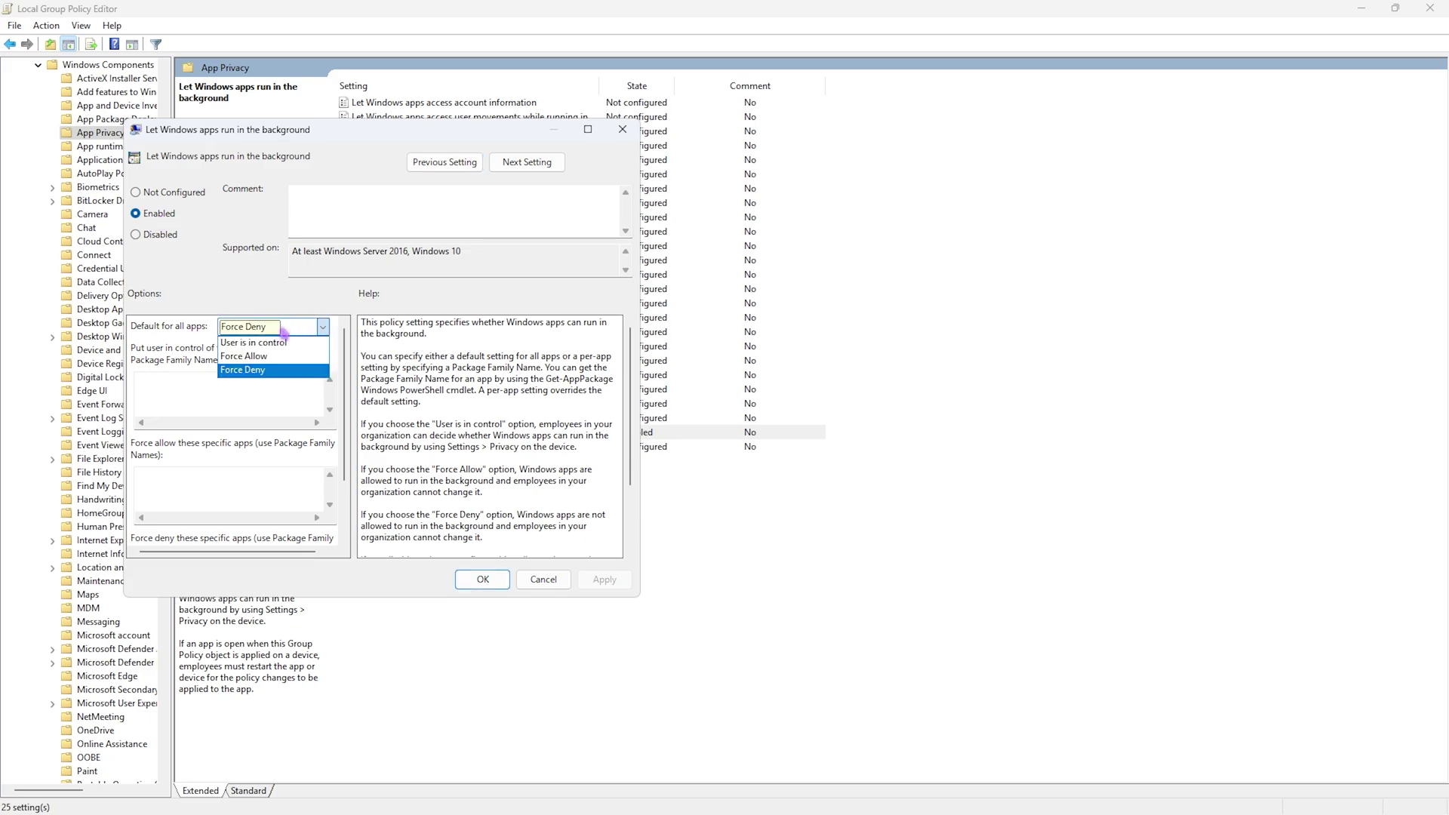
pyautogui.click(270, 349)
pyautogui.click(301, 326)
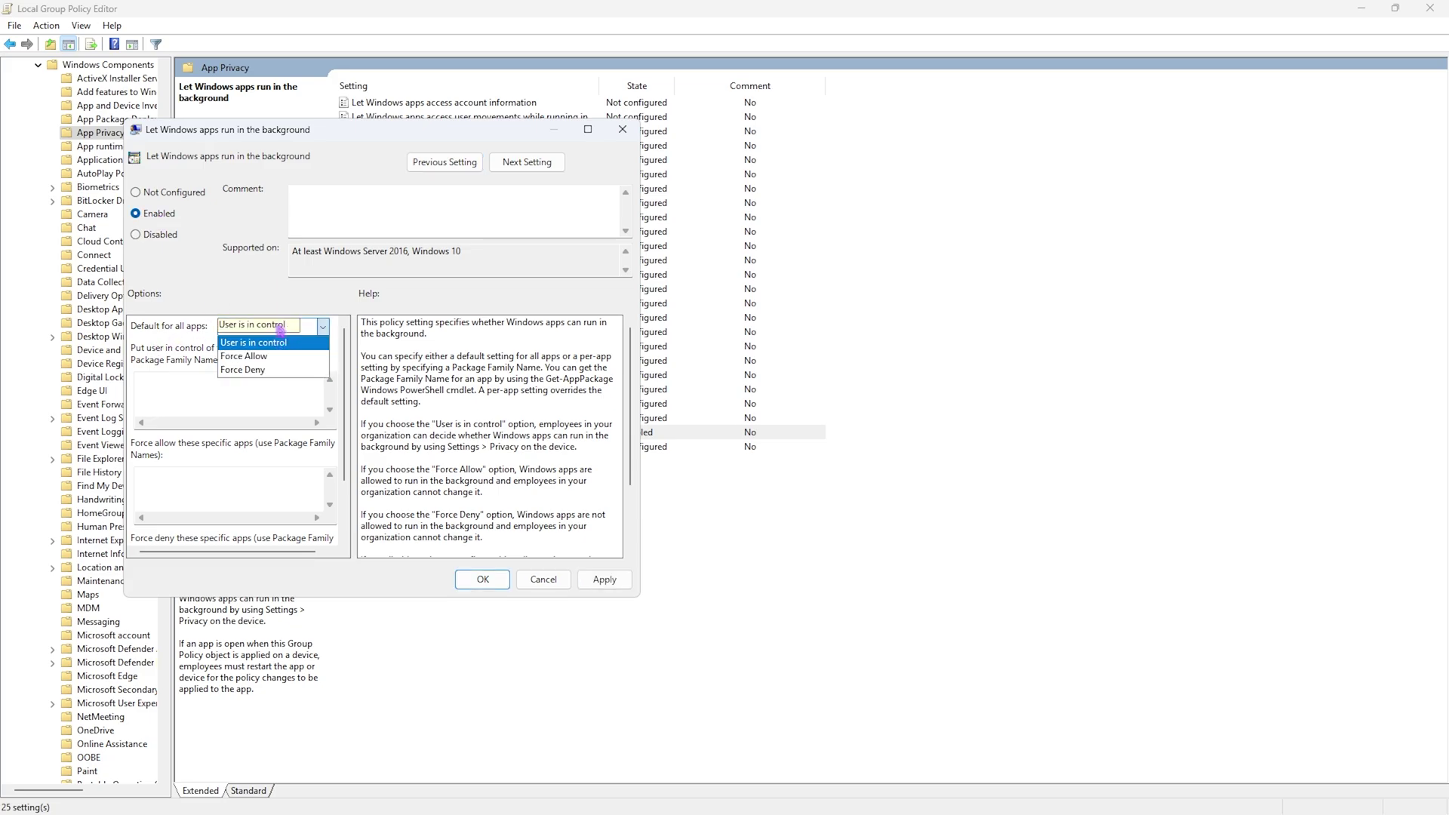
pyautogui.click(257, 365)
pyautogui.click(604, 579)
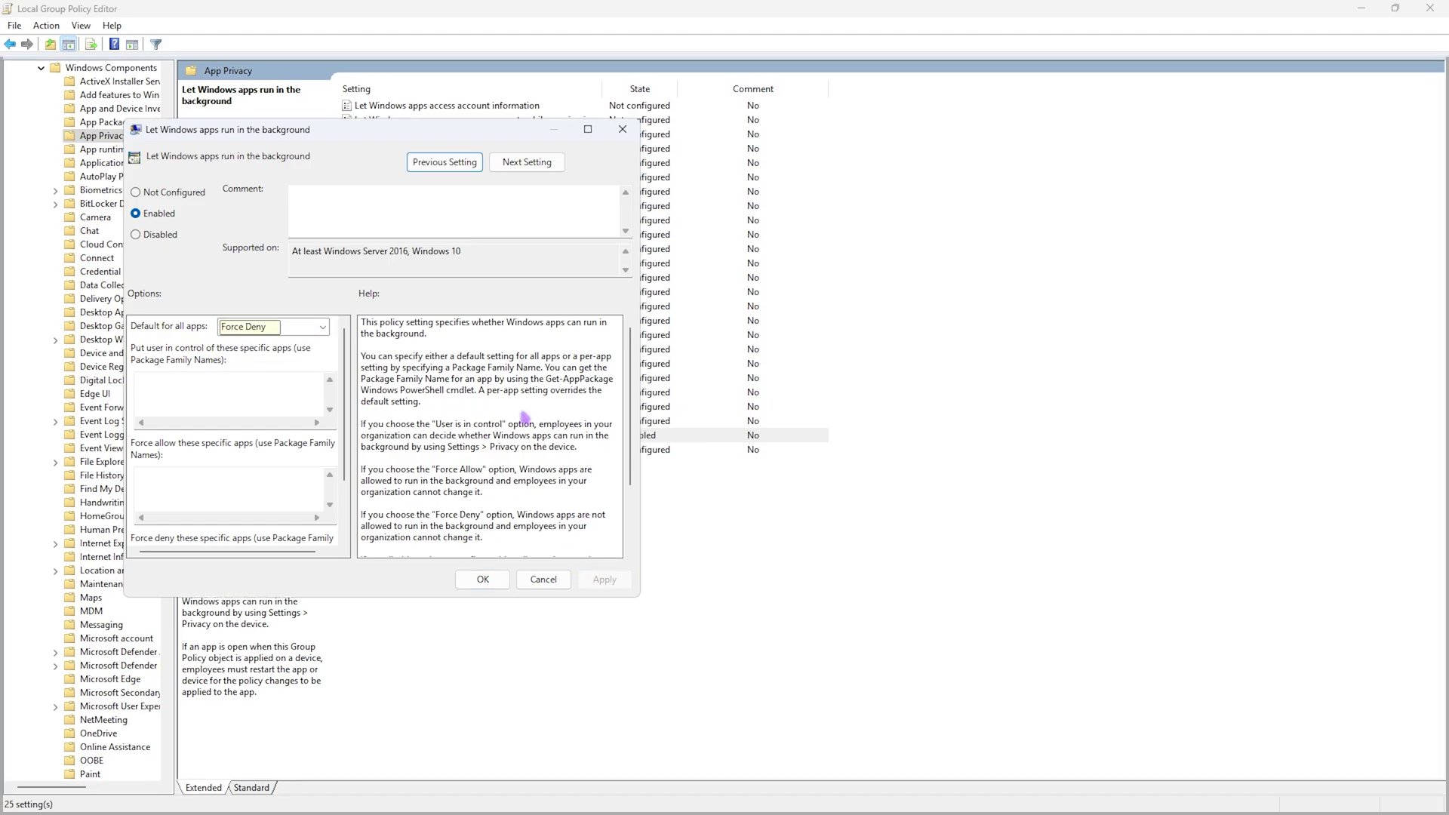
pyautogui.click(482, 580)
pyautogui.click(1443, 5)
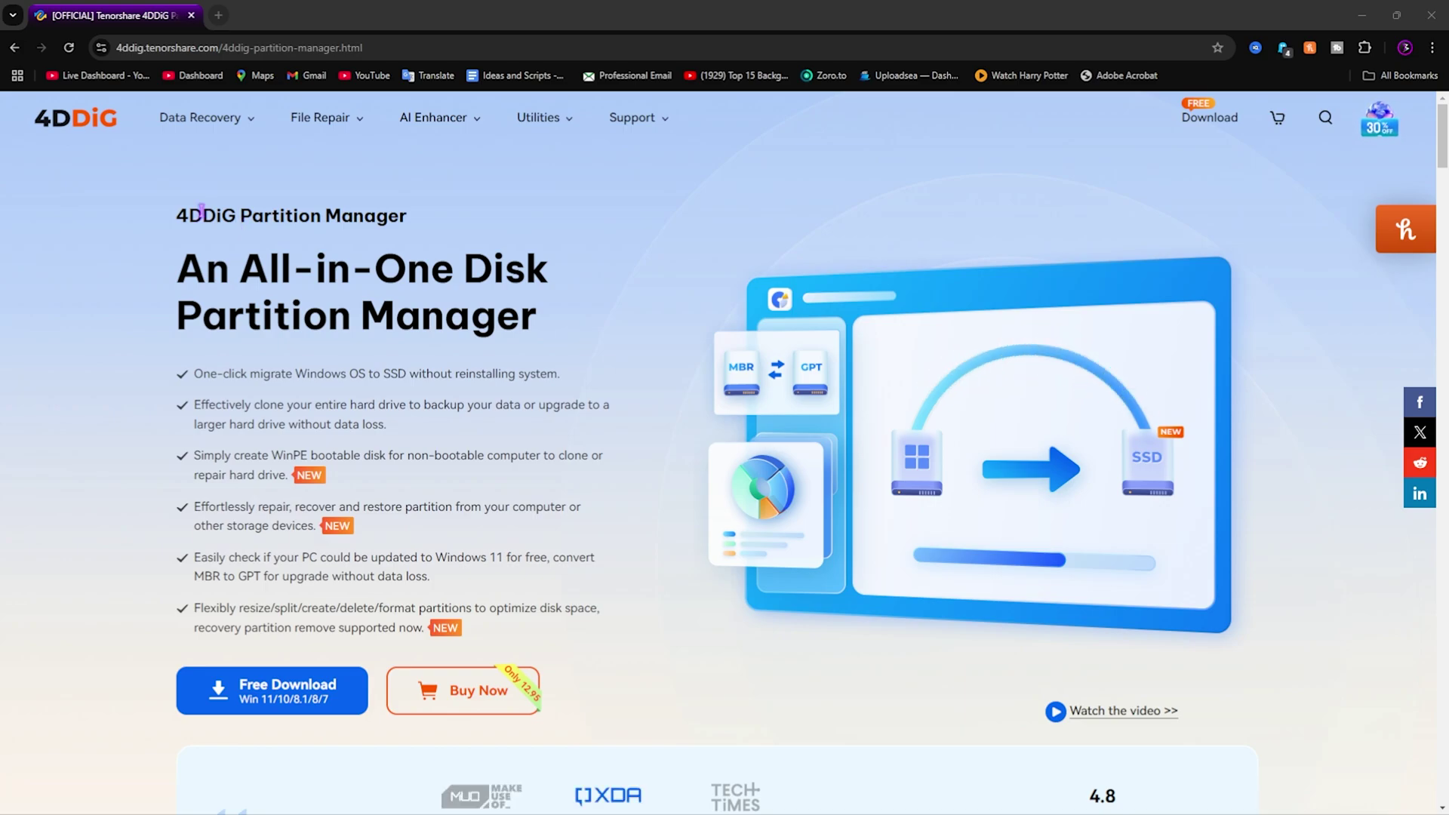
# - Switch to 4DDiG Partition Manager, start the Migrate OS tool and choose Disk 4 (*: G:) as the target disk
pyautogui.scroll(-1, 240, 292)
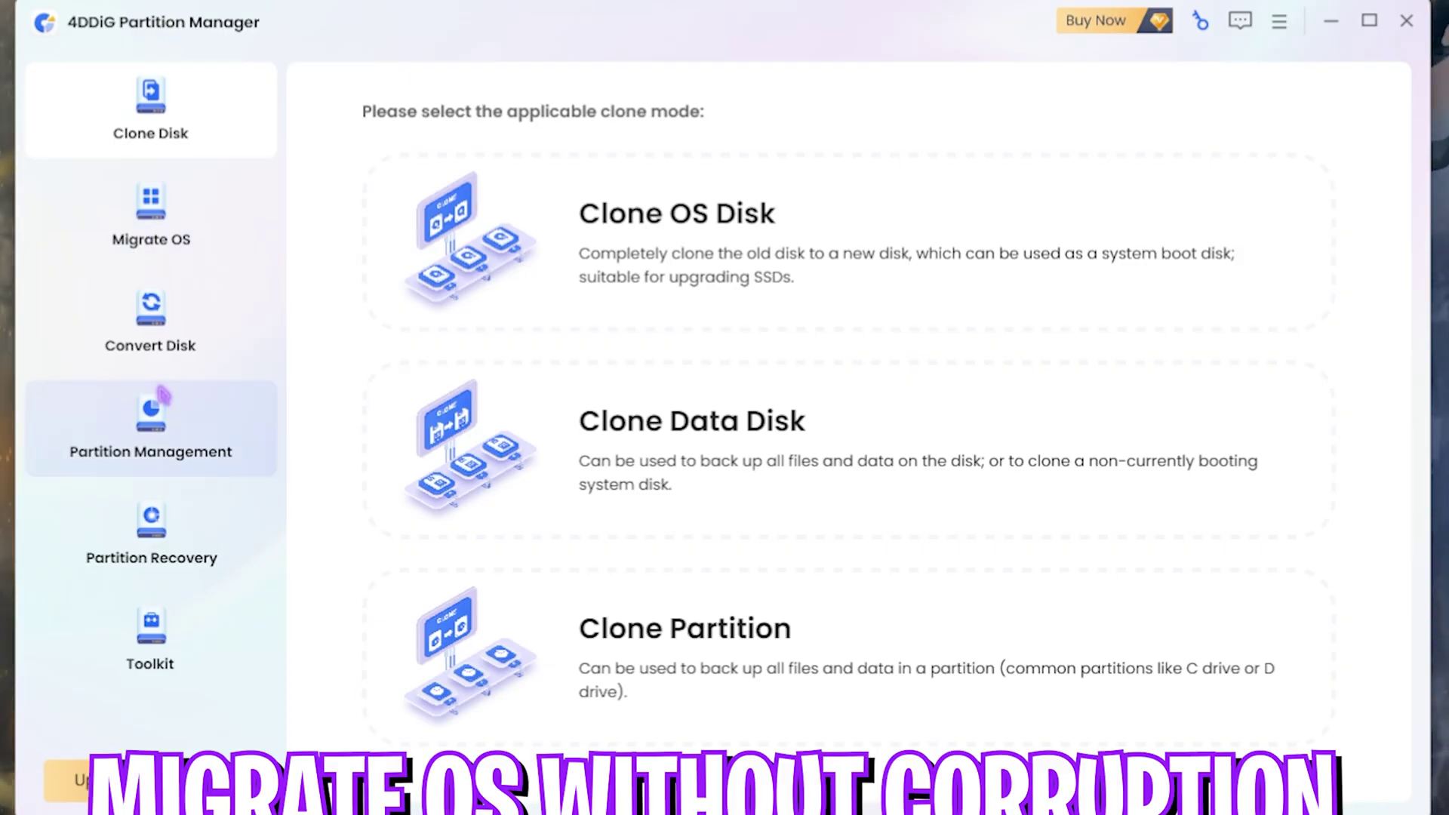
pyautogui.click(149, 219)
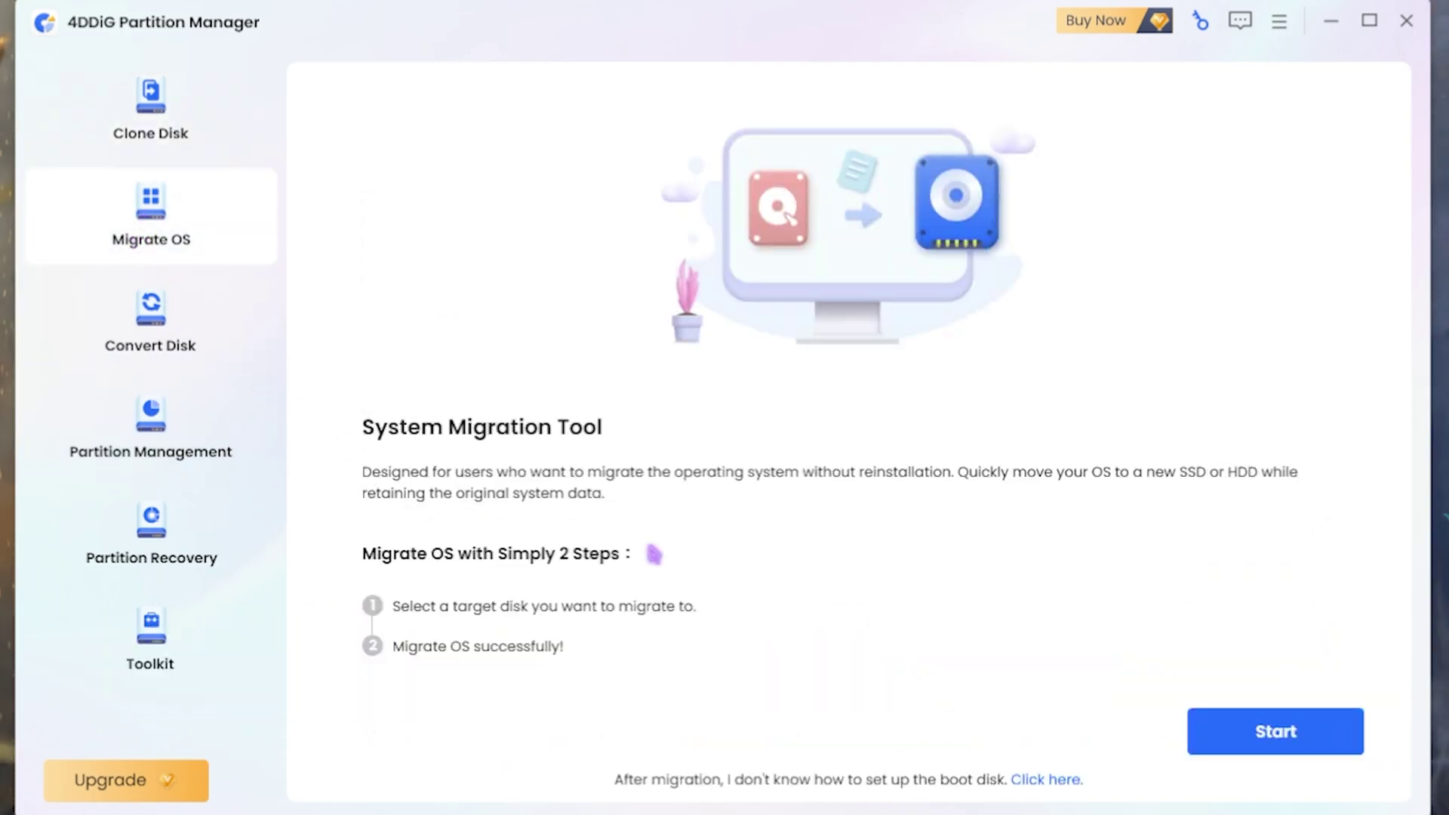
pyautogui.click(1293, 734)
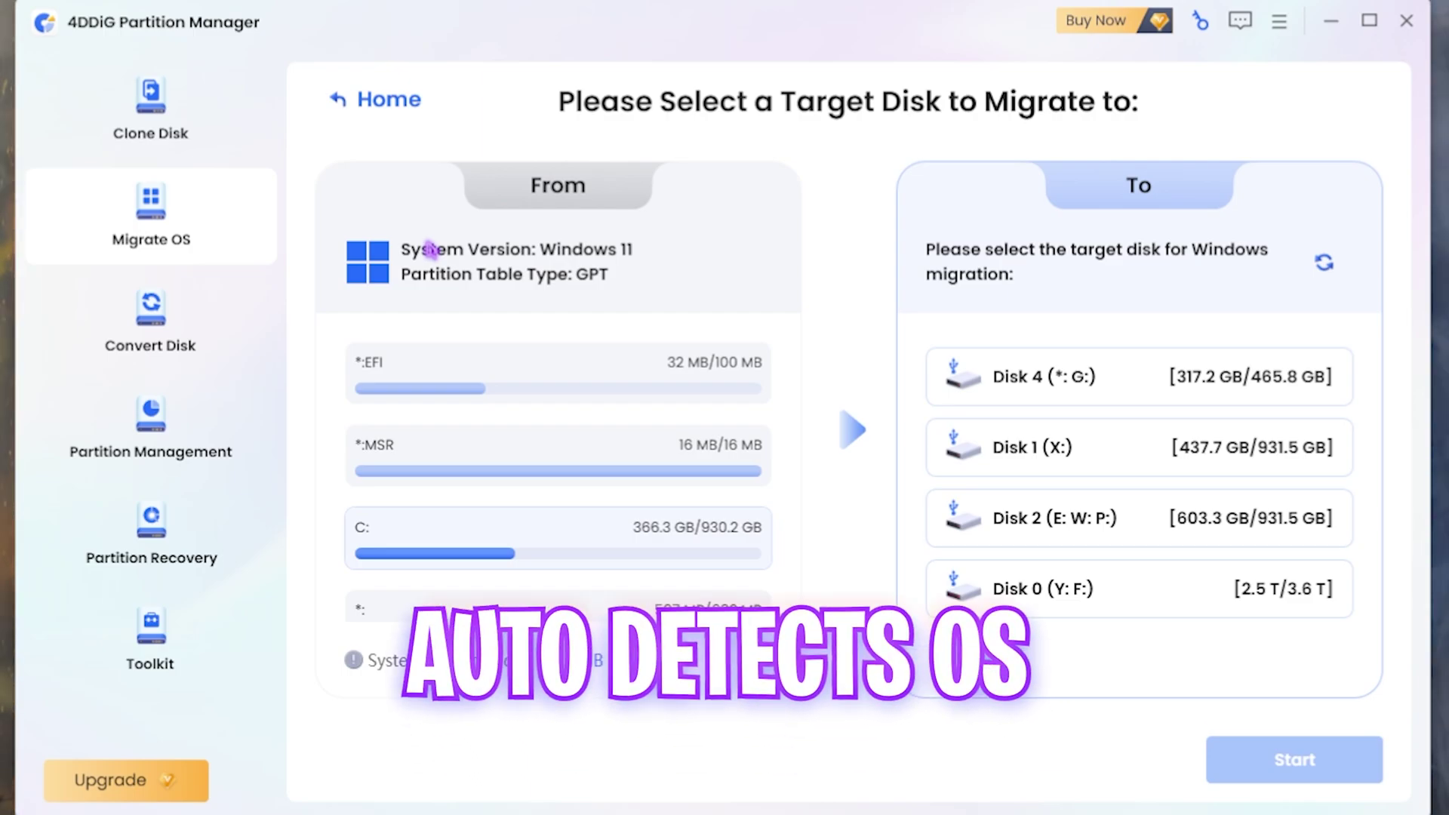
pyautogui.click(1169, 402)
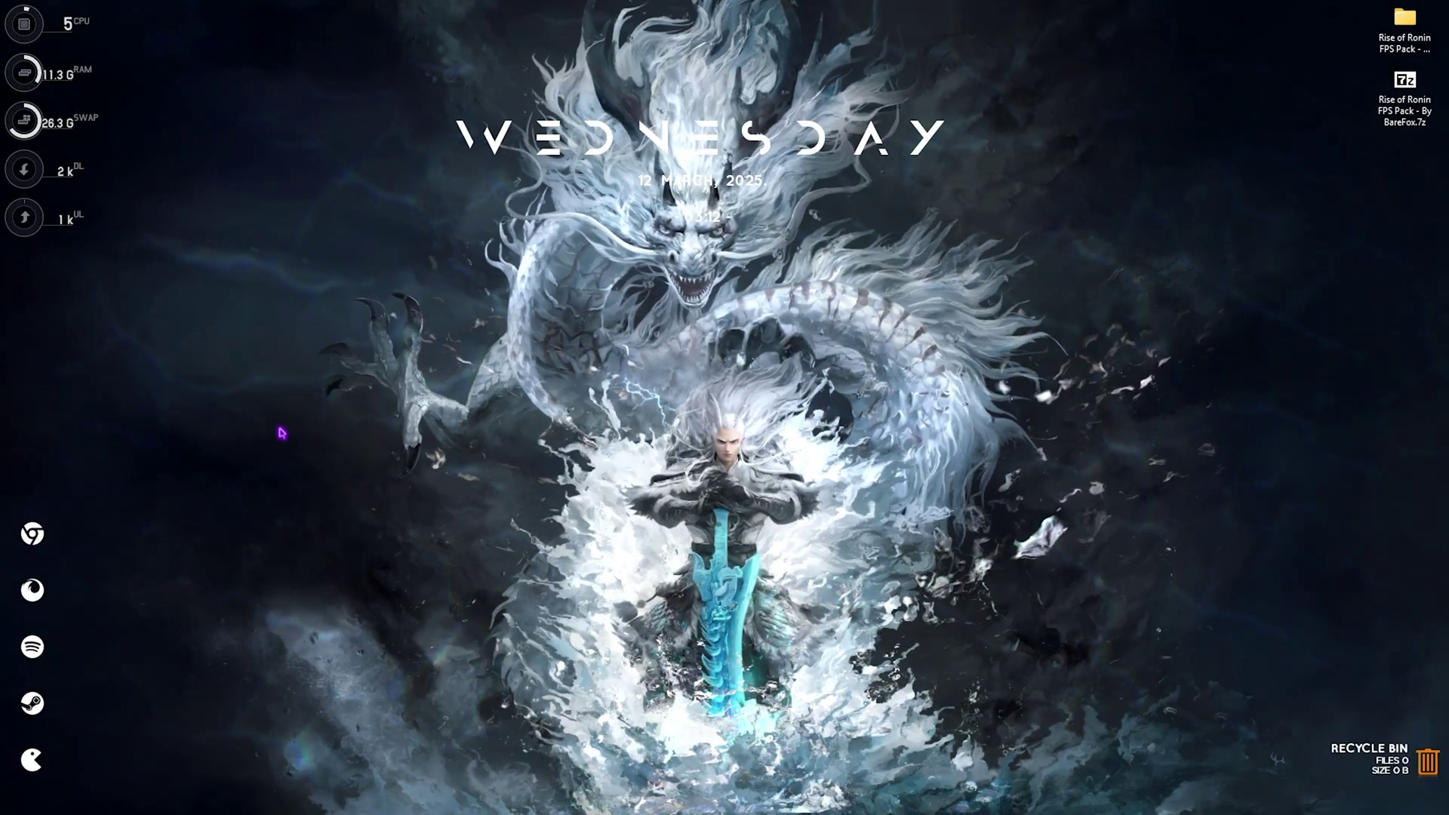
# - Open the settings for the appearance and performance of Windows and show the advanced processor scheduling and virtual memory options
pyautogui.press('super')
pyautogui.write('adju')
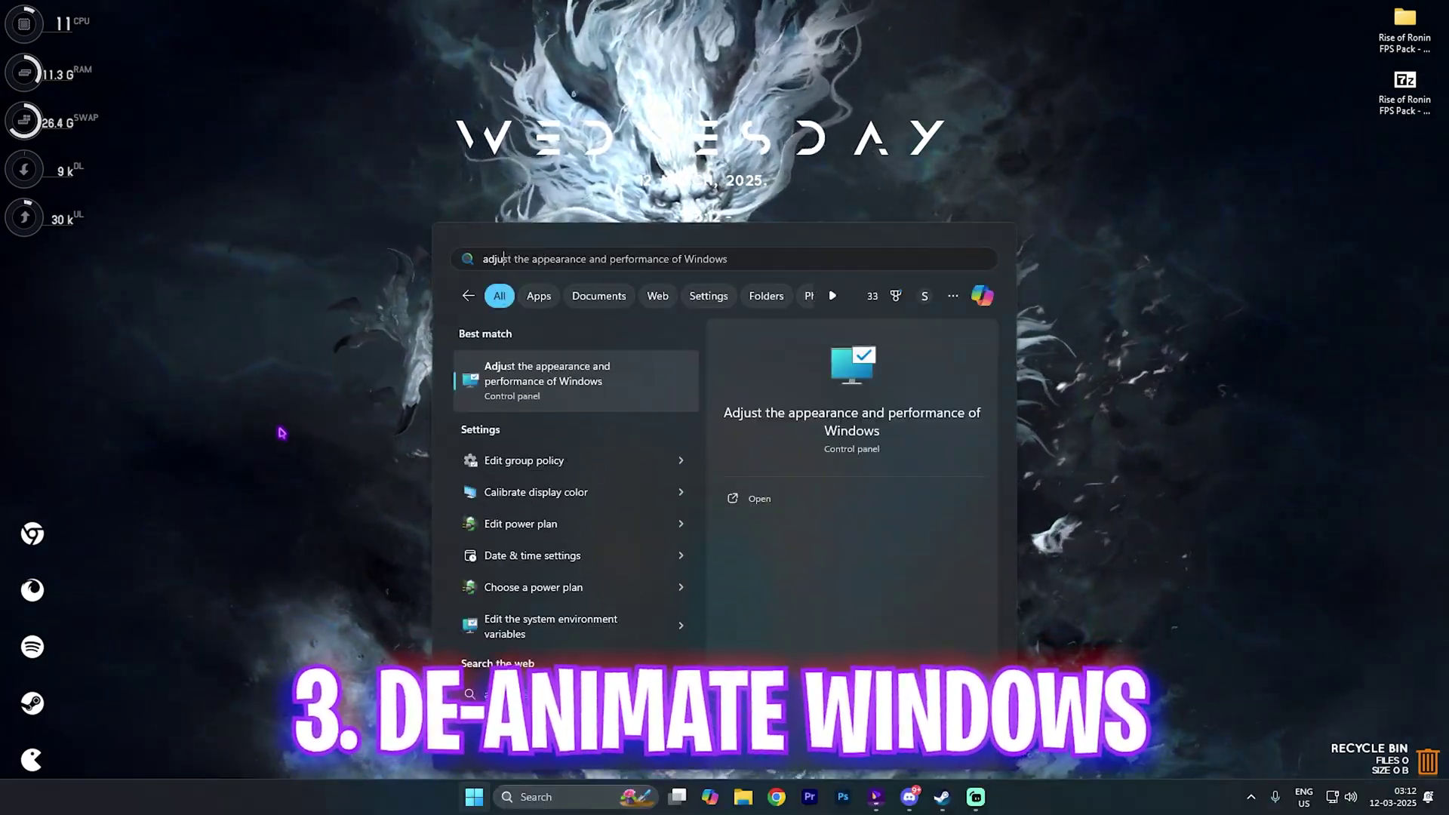
pyautogui.press('Return')
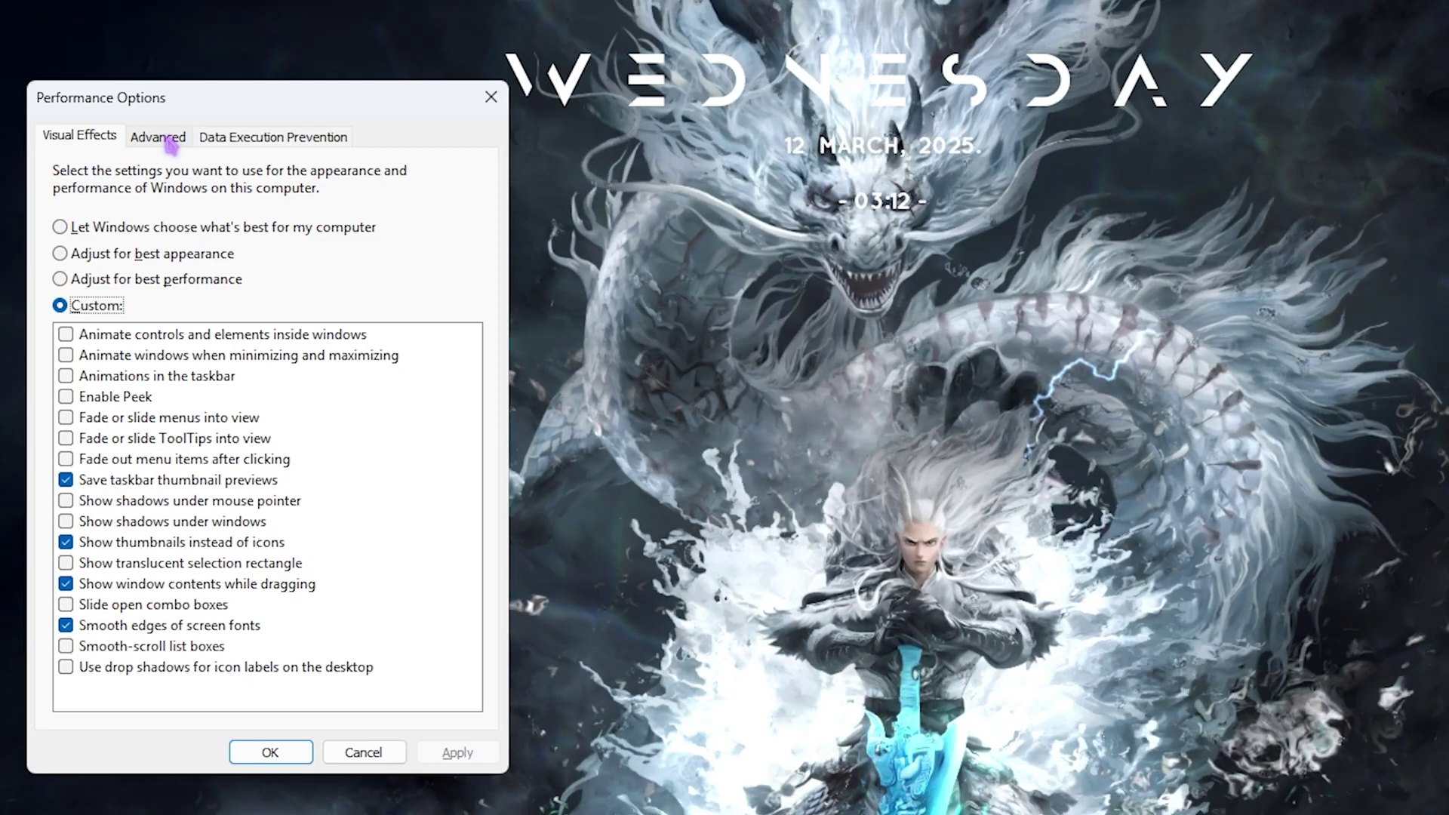
pyautogui.click(159, 138)
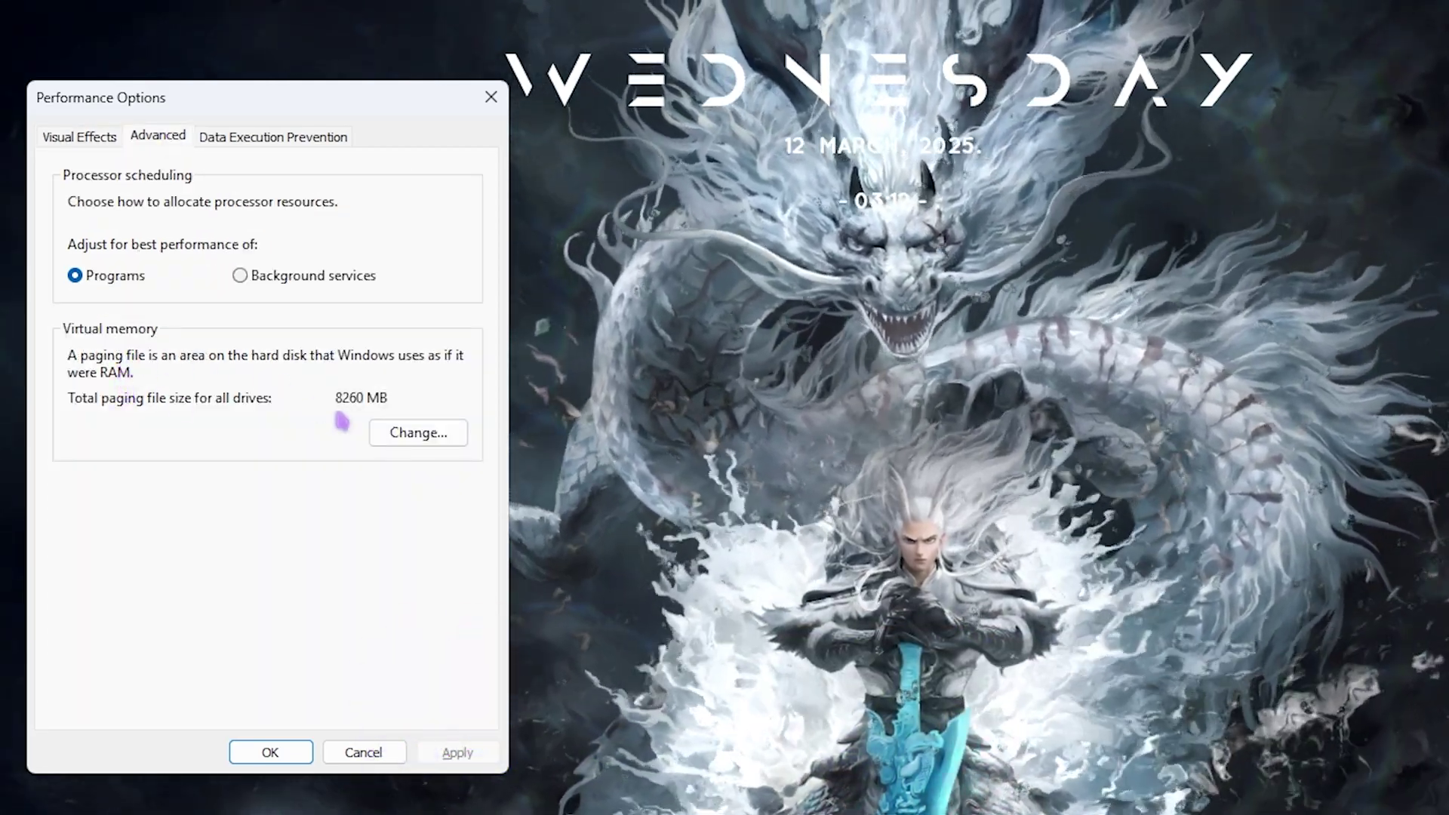
# - Open the virtual memory paging file settings and switch to Calculator
pyautogui.click(389, 441)
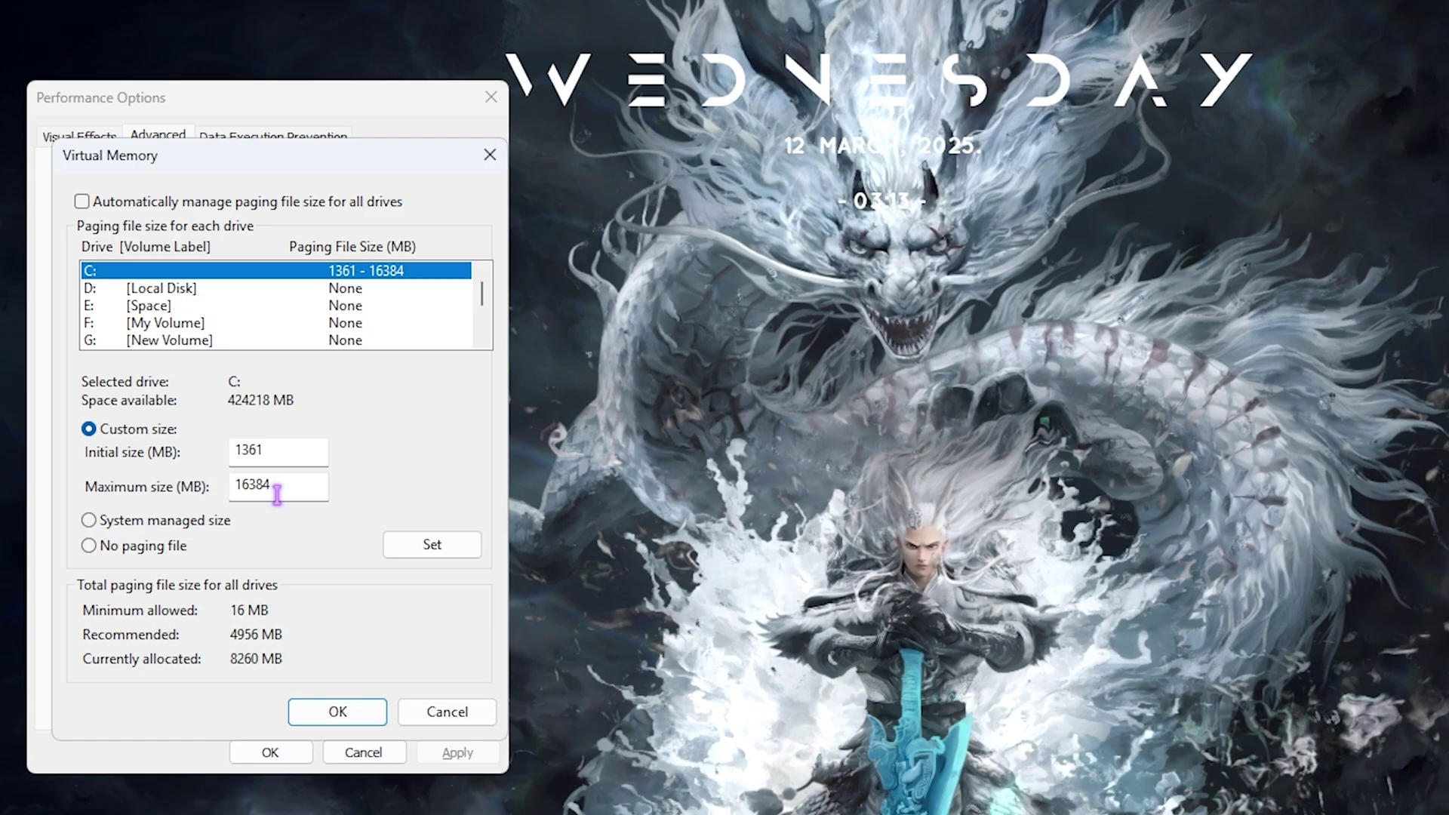
pyautogui.press('super')
pyautogui.write('ca')
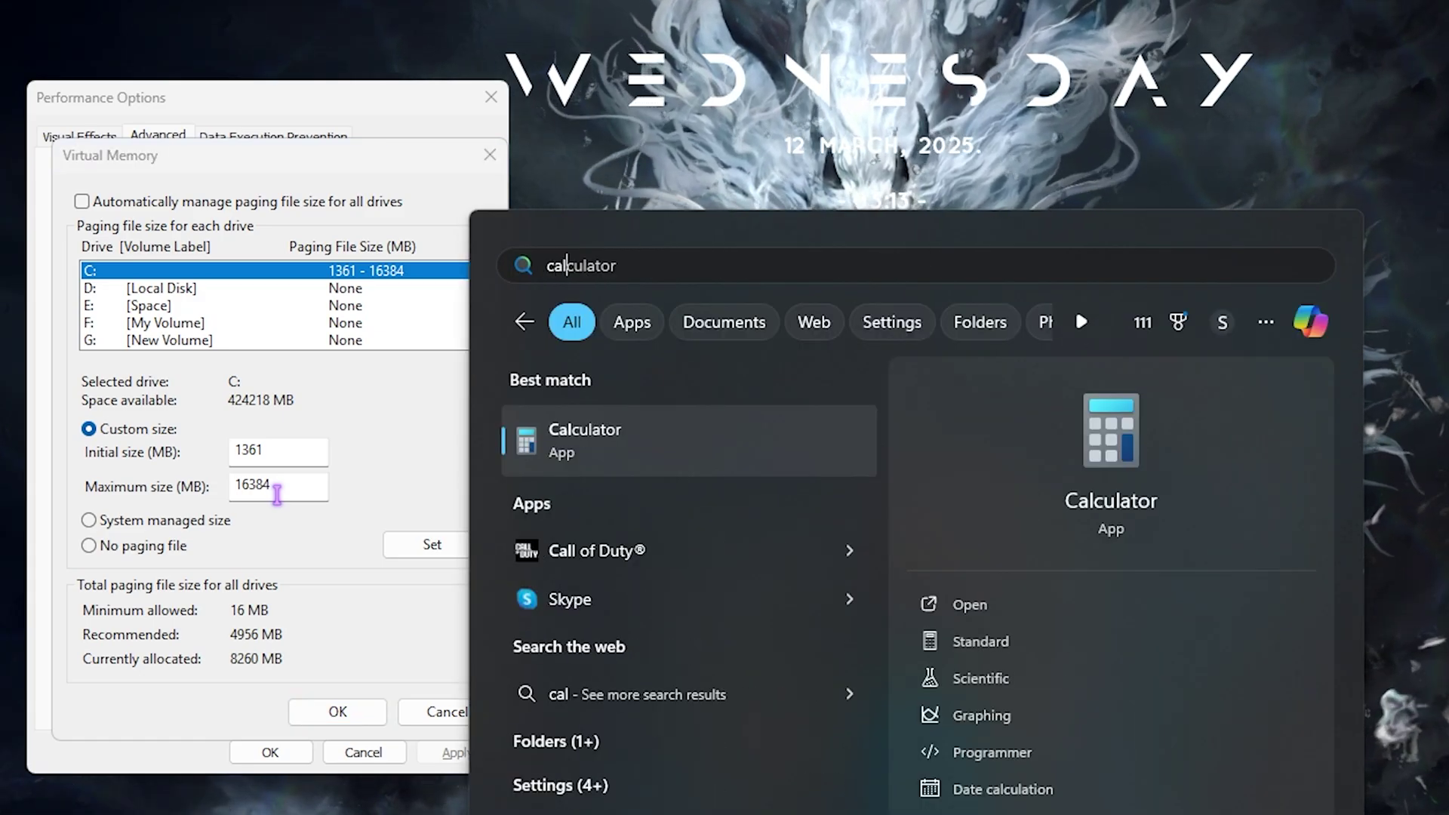
pyautogui.write('l')
pyautogui.press('Return')
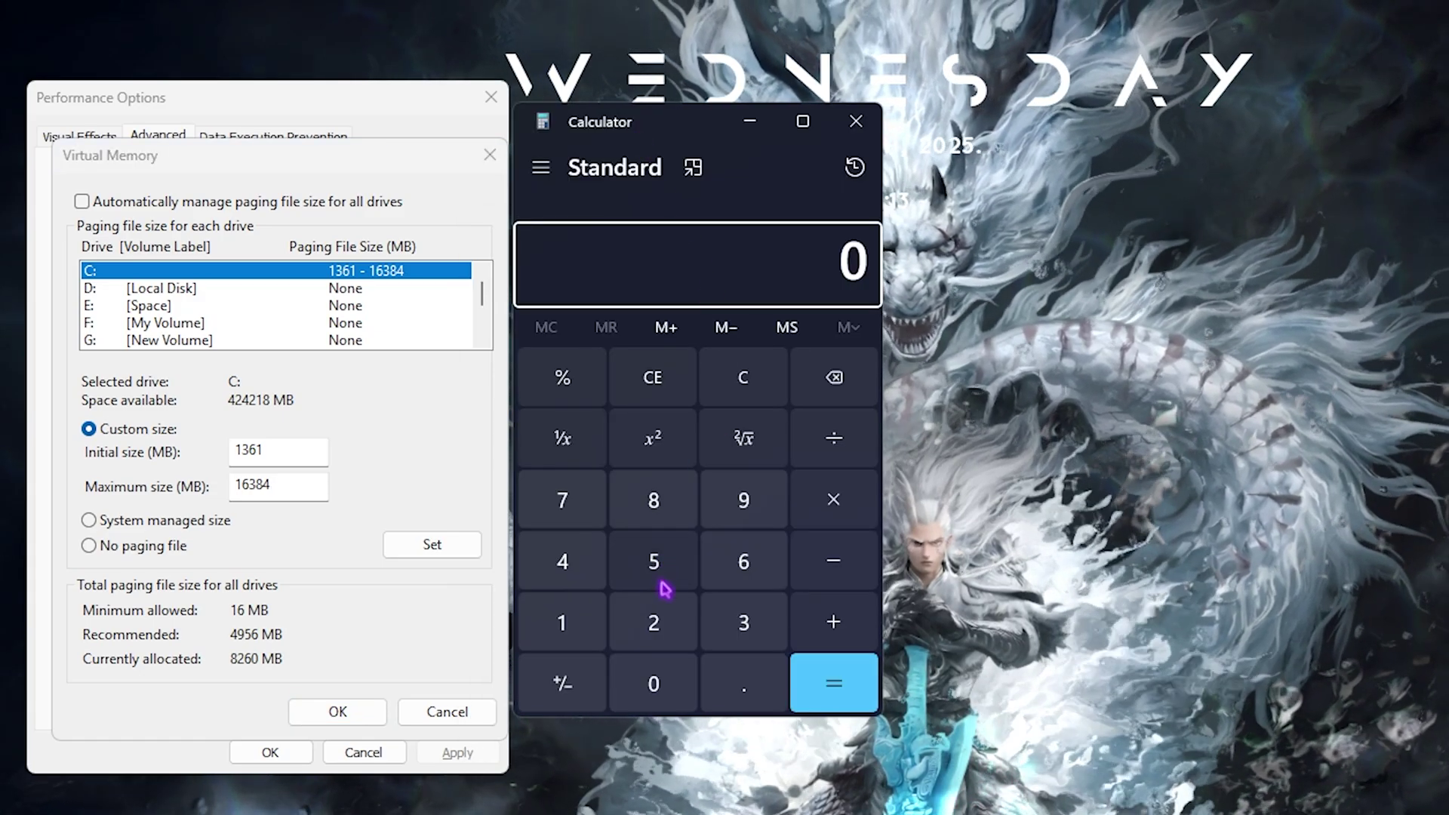
# - Calculate the maximum paging file size by dividing 32 by 2 and multiplying the result by 1024
pyautogui.click(743, 623)
pyautogui.click(653, 628)
pyautogui.click(833, 449)
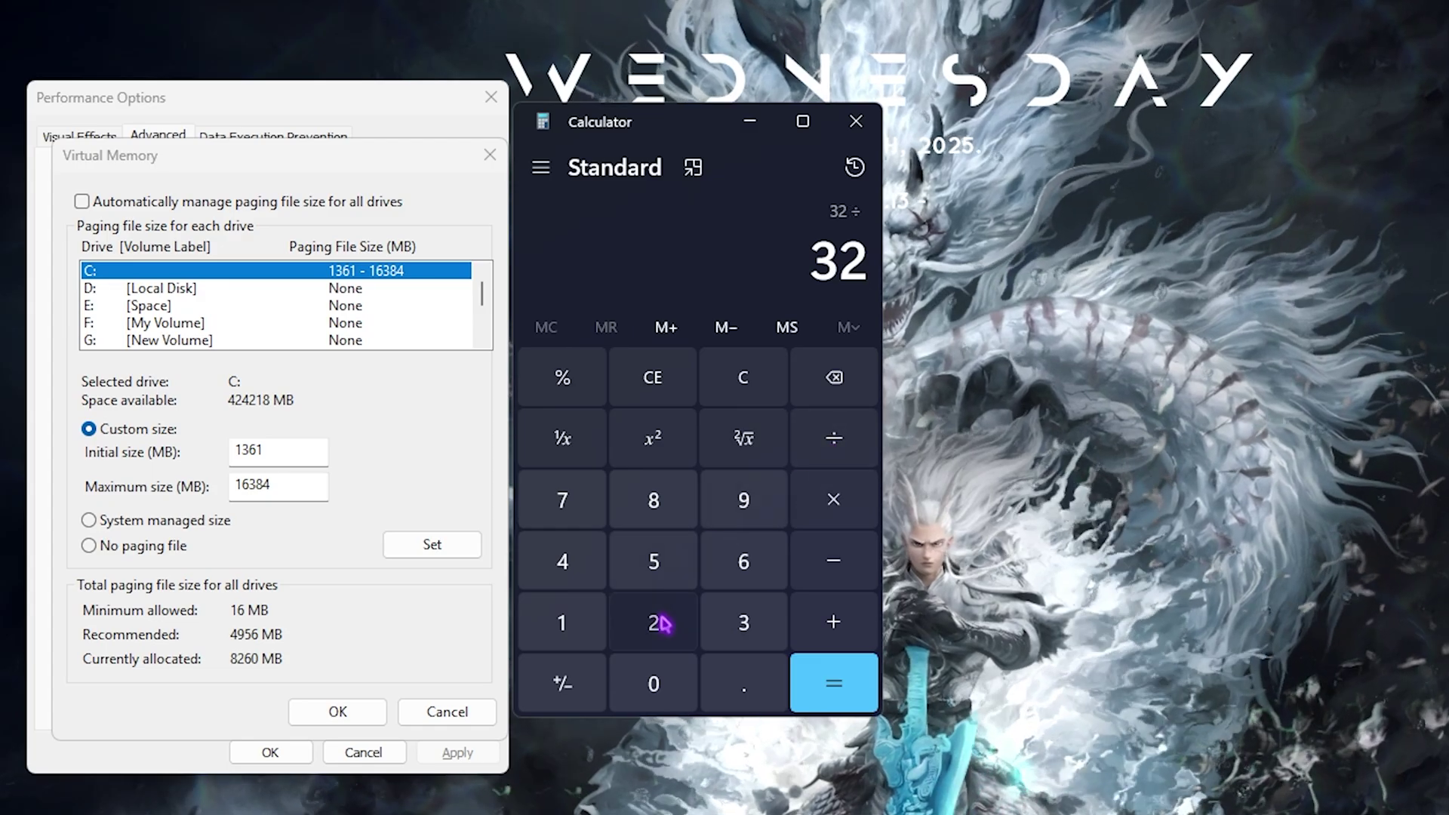
pyautogui.click(659, 623)
pyautogui.click(834, 681)
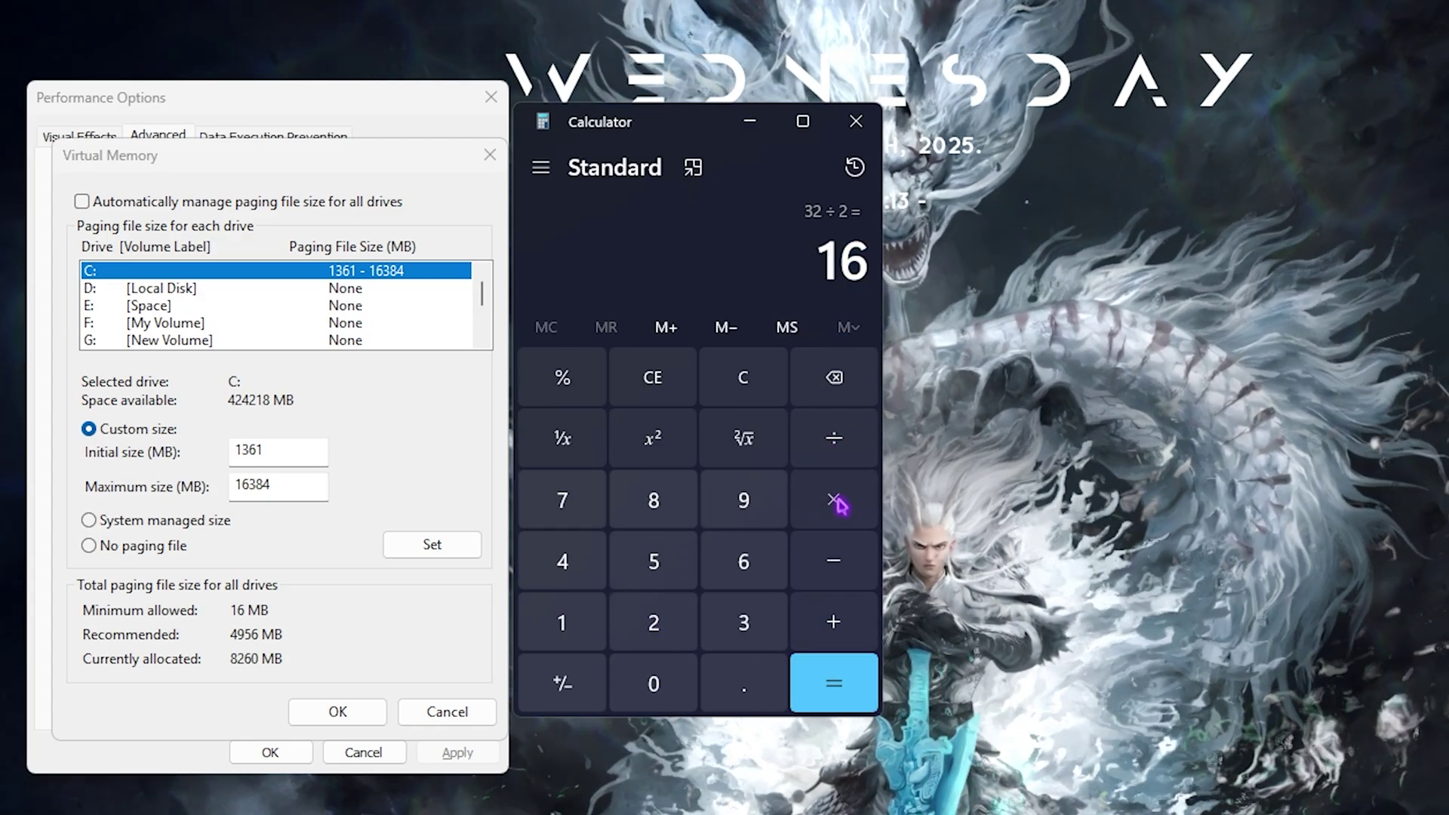
pyautogui.click(834, 500)
pyautogui.click(562, 622)
pyautogui.click(654, 684)
pyautogui.click(653, 623)
pyautogui.click(563, 562)
pyautogui.click(834, 682)
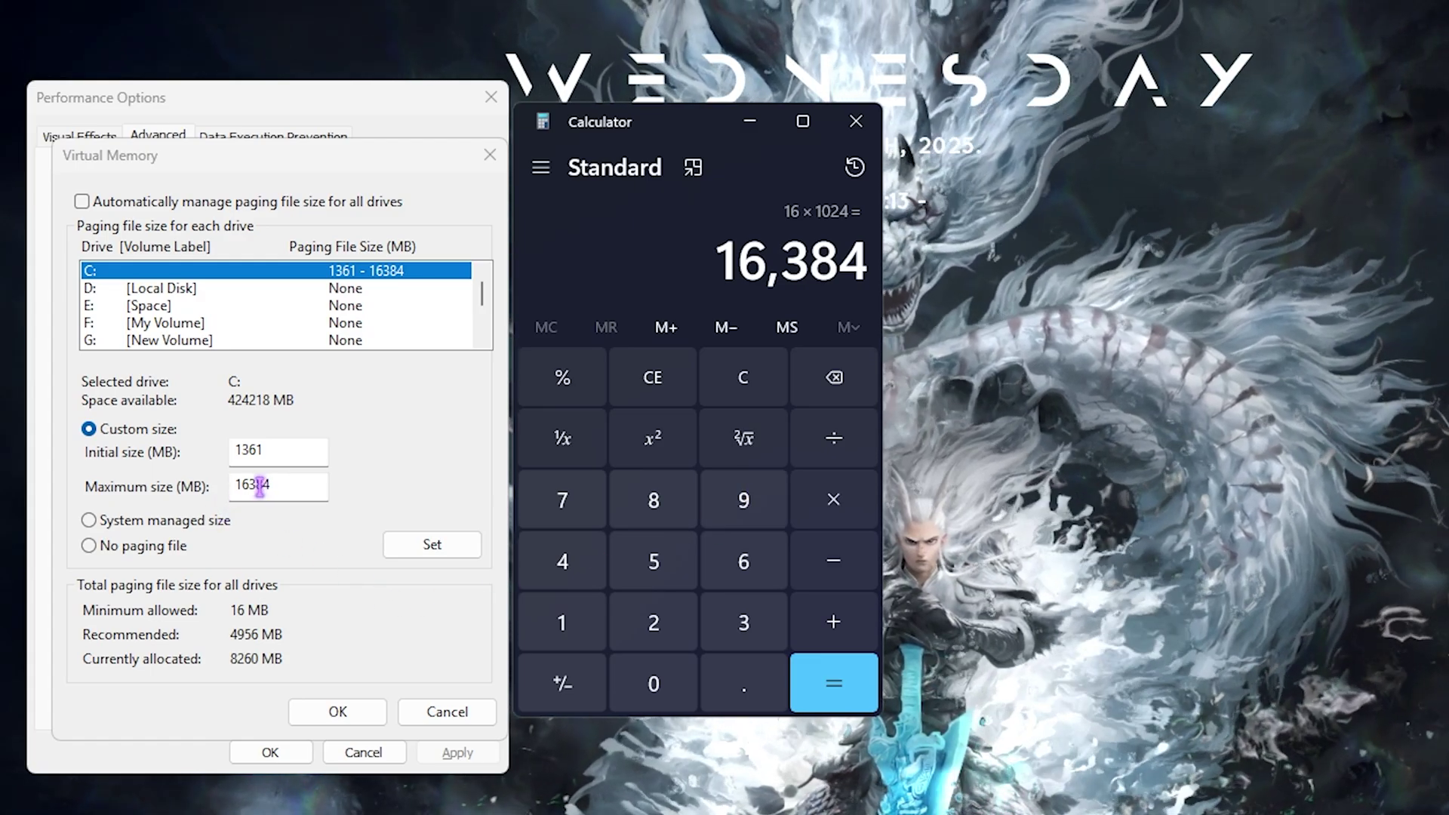
# - Apply a custom maximum paging file size of 16384 MB for drive C: and confirm the virtual memory and performance settings
pyautogui.doubleClick(297, 483)
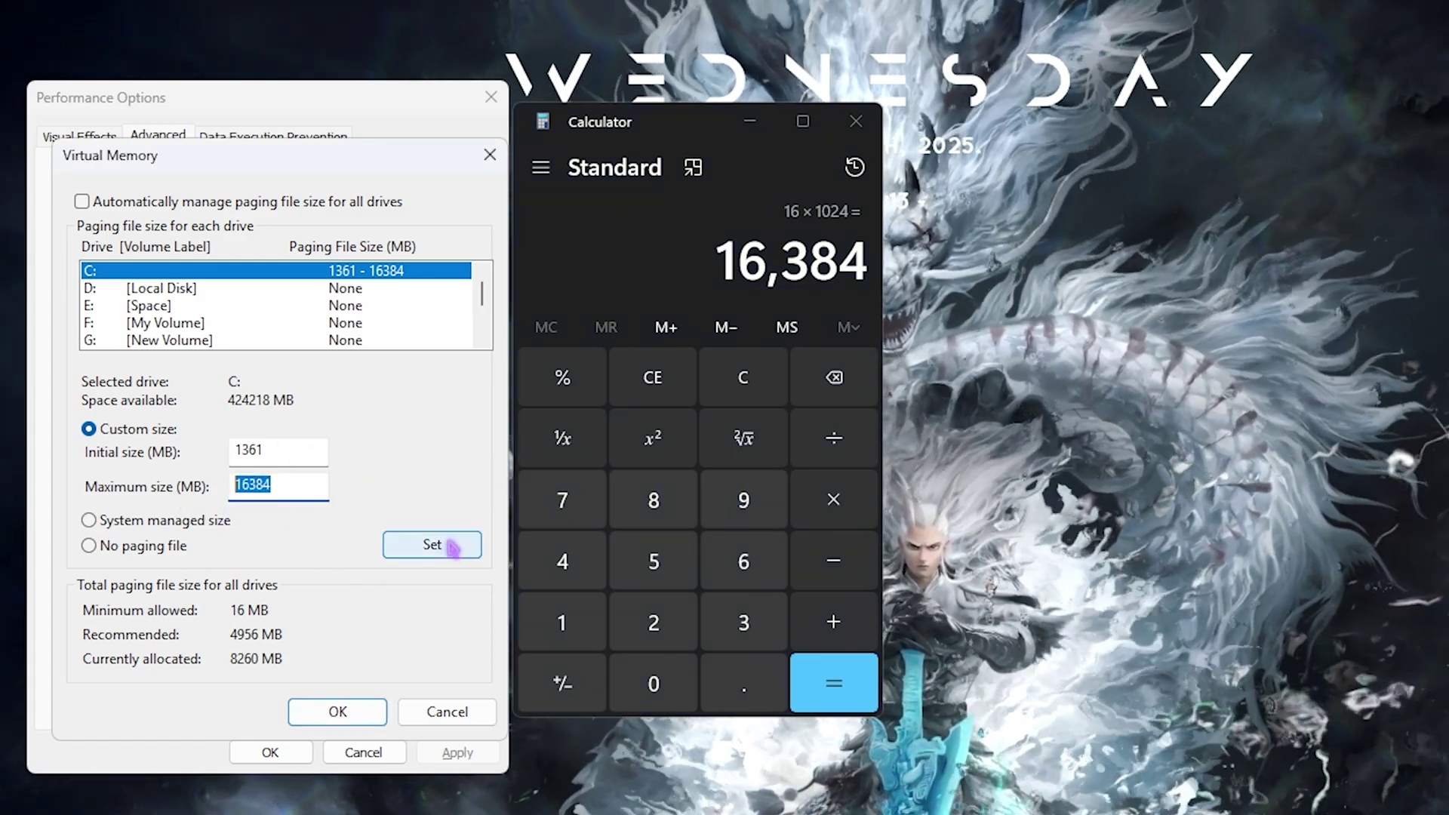
pyautogui.click(451, 547)
pyautogui.click(337, 712)
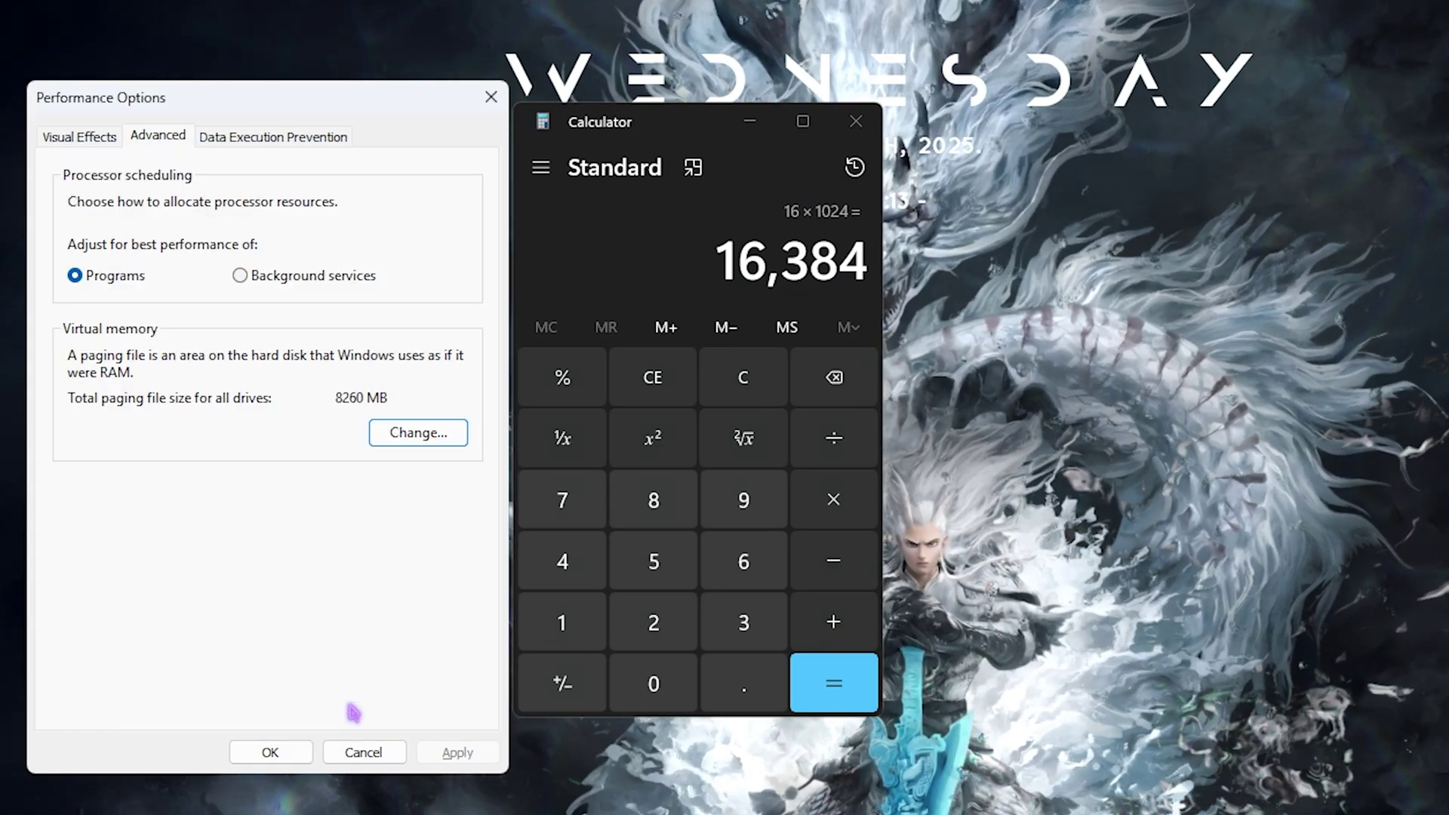
pyautogui.click(275, 755)
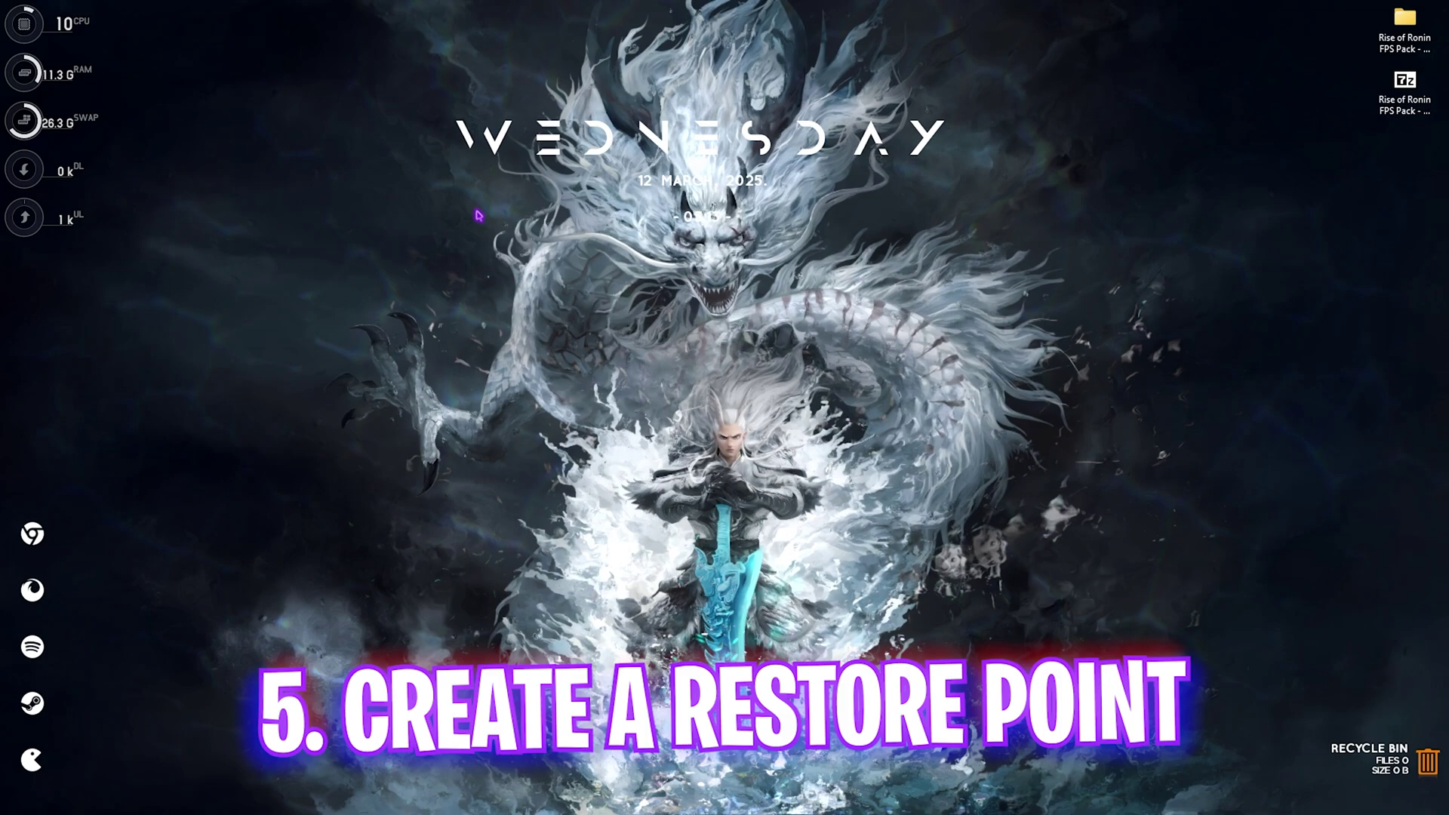
# - Find the Windows restore point creation settings and choose Local Disk (C:) (System) among the available drives
pyautogui.press('super')
pyautogui.write('cre')
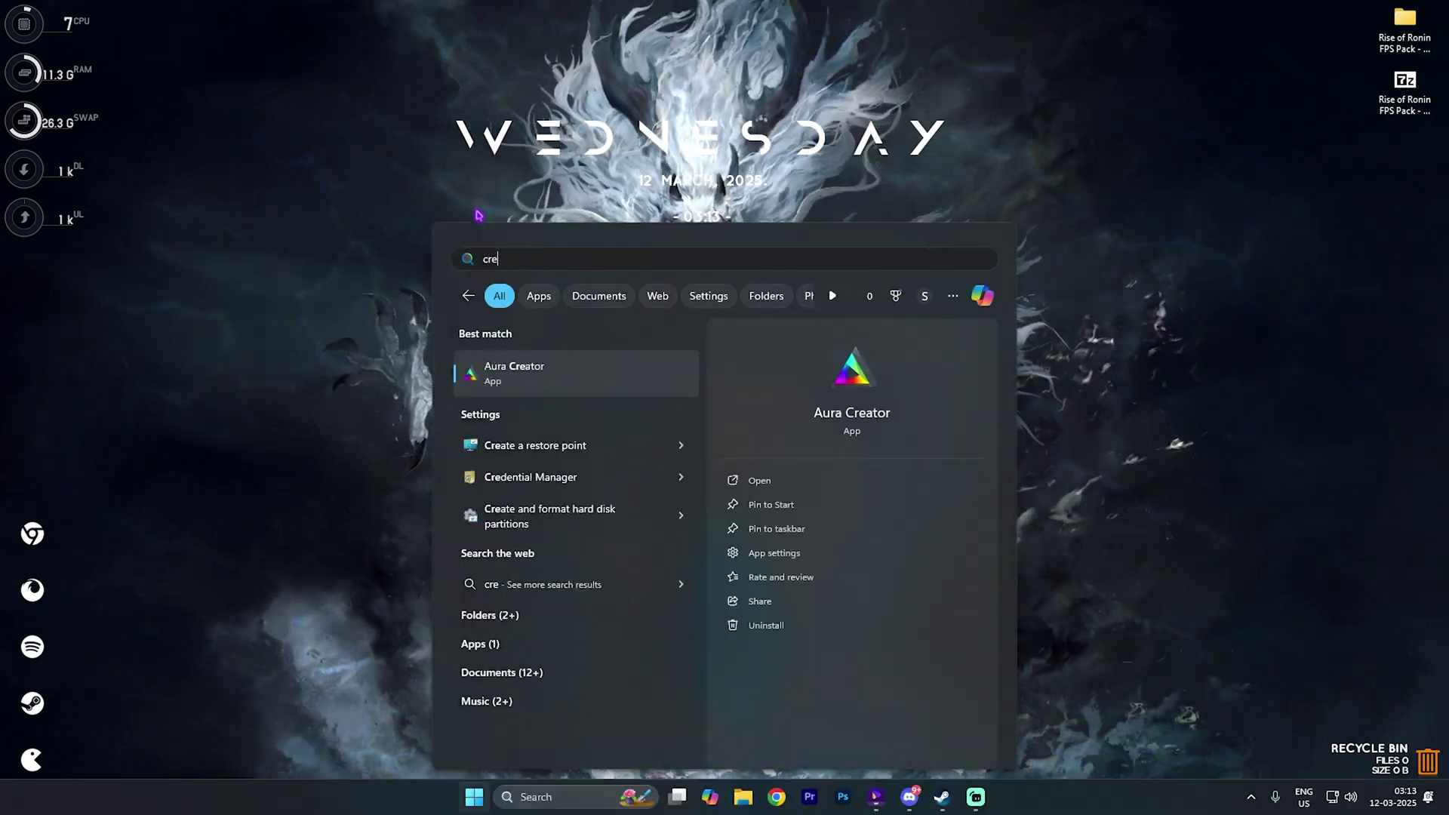
pyautogui.write('at')
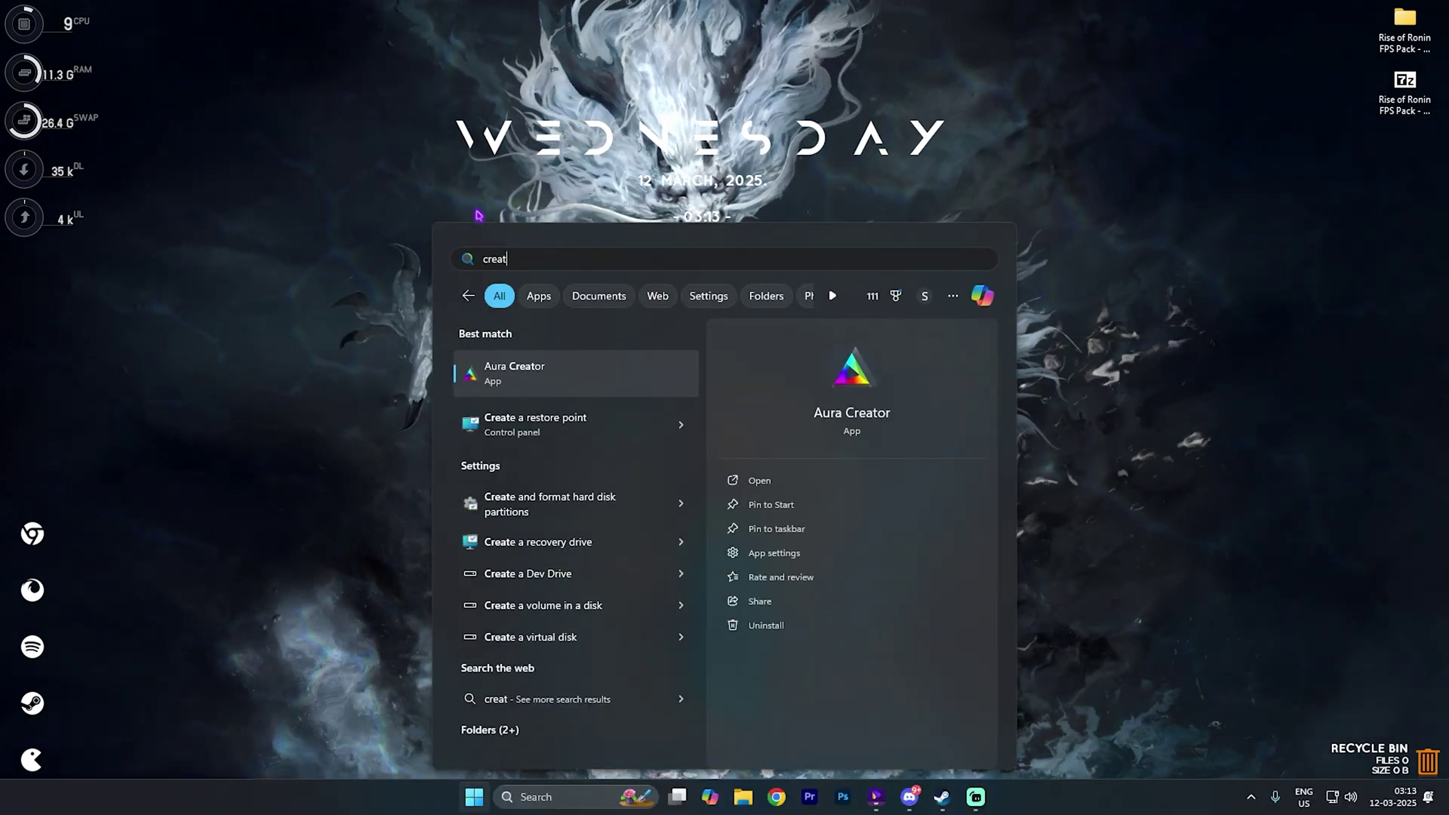
pyautogui.press('Return')
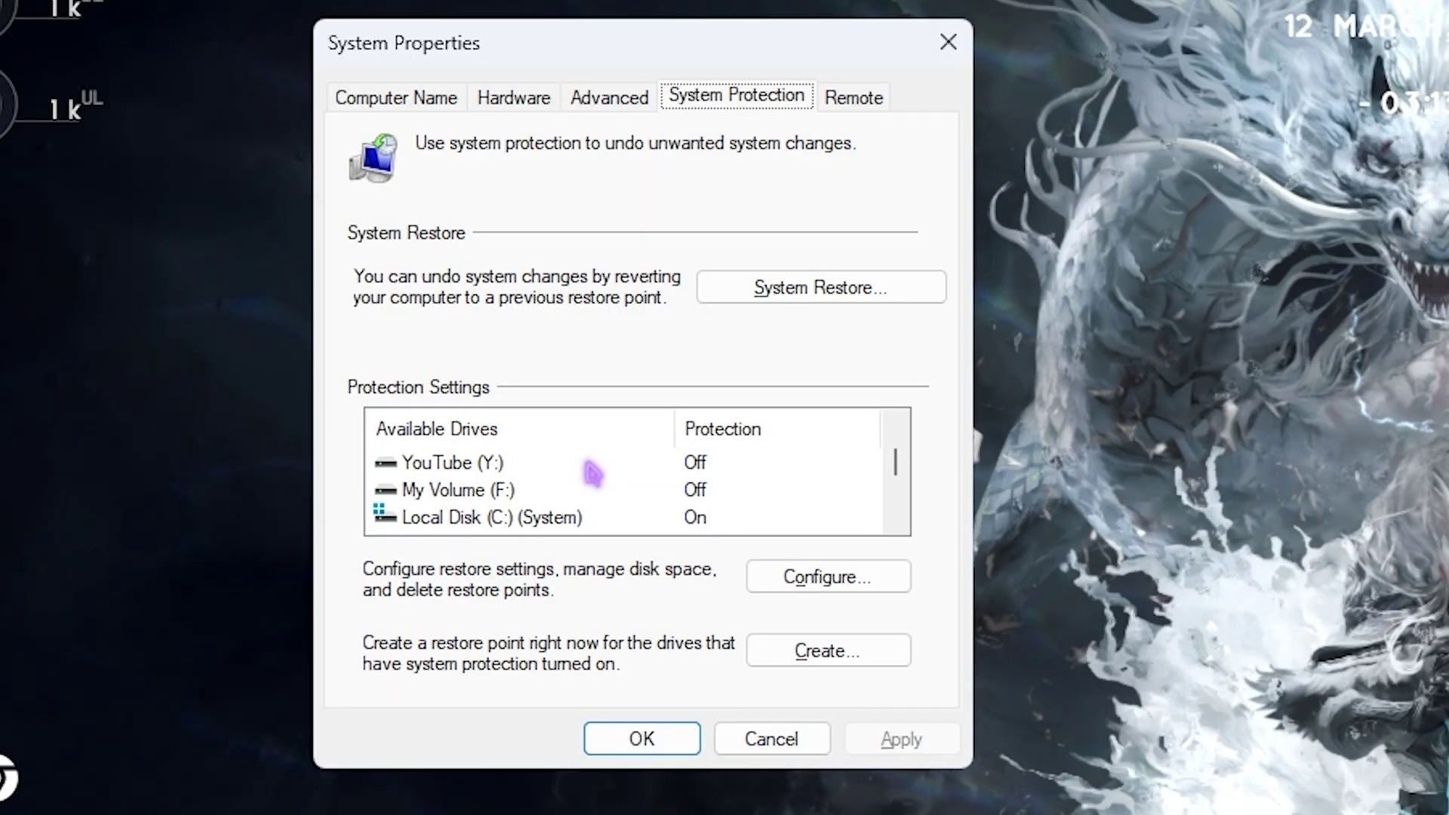
pyautogui.click(247, 415)
# - Create a system restore point described as ROR and close System Properties
pyautogui.click(826, 652)
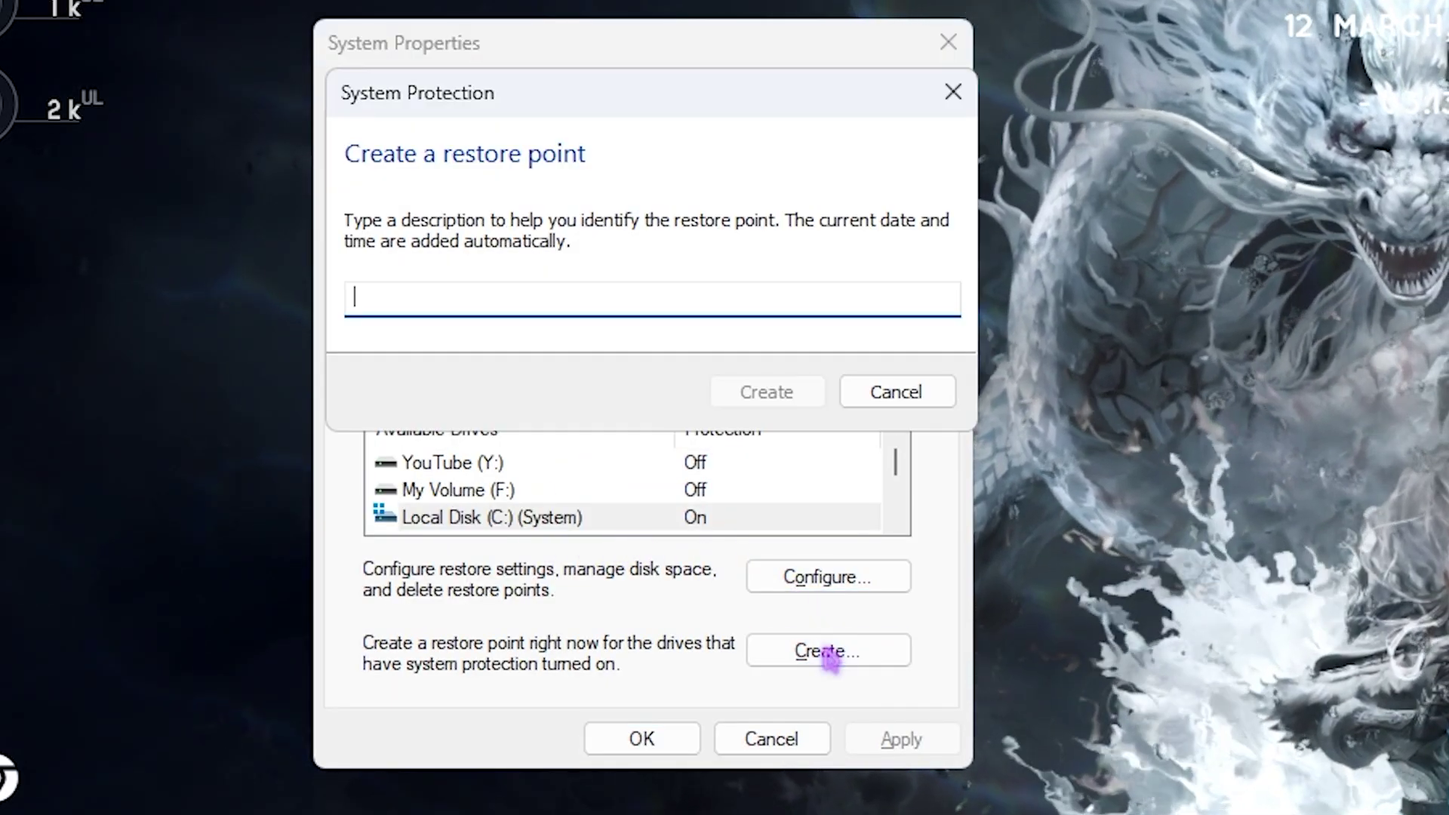
pyautogui.write('RO')
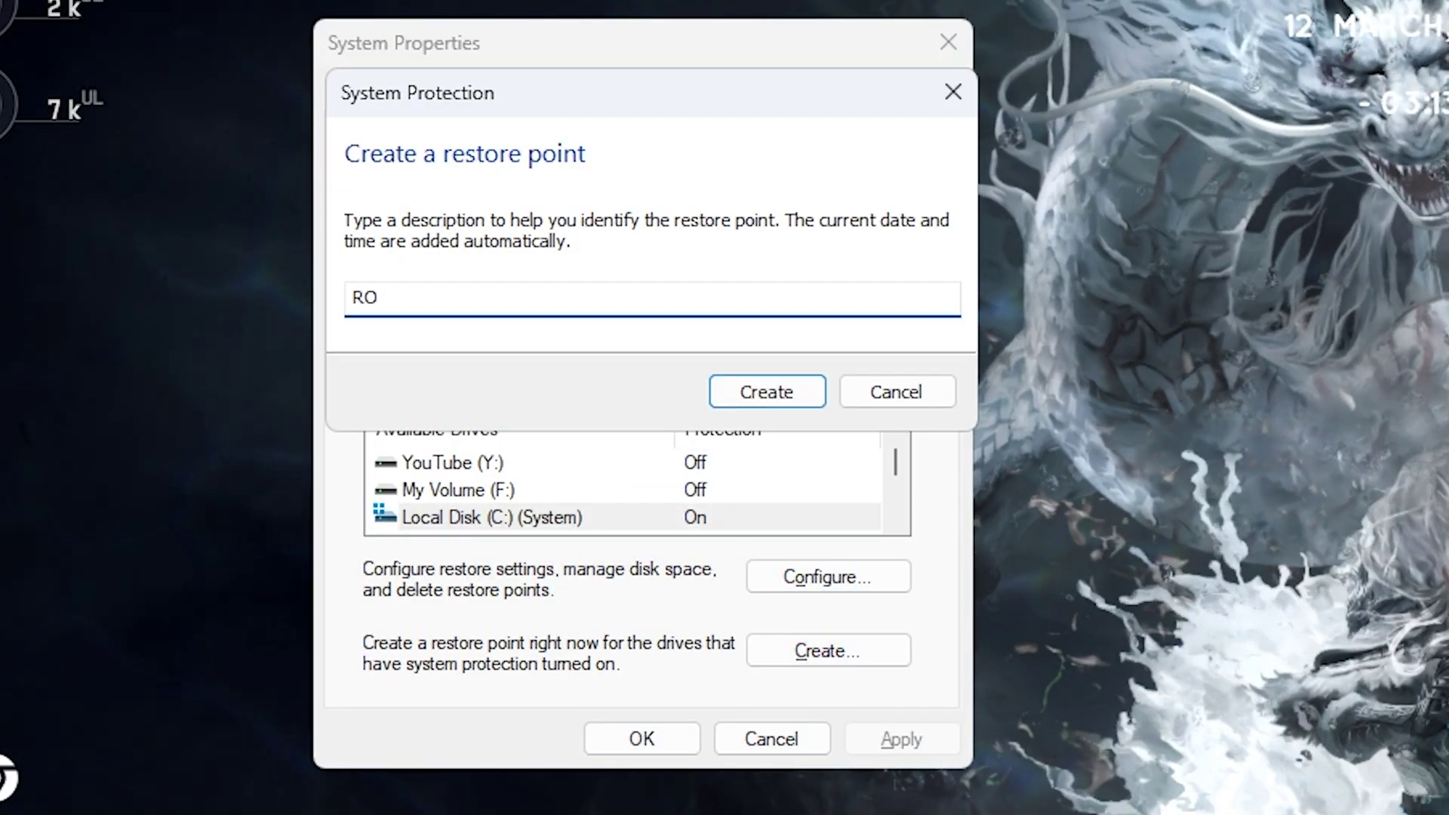
pyautogui.write('R')
pyautogui.press('Return')
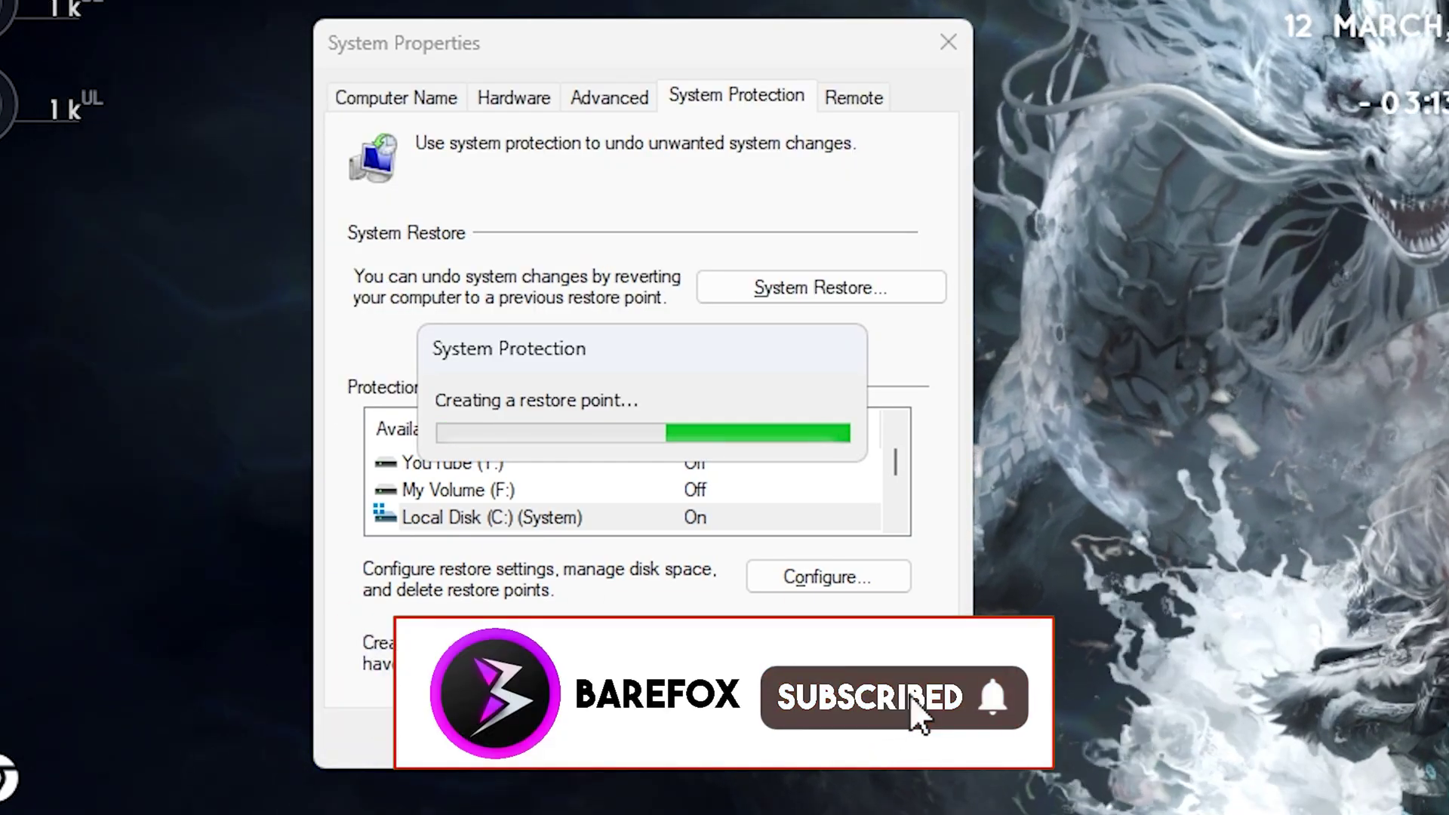
pyautogui.click(860, 419)
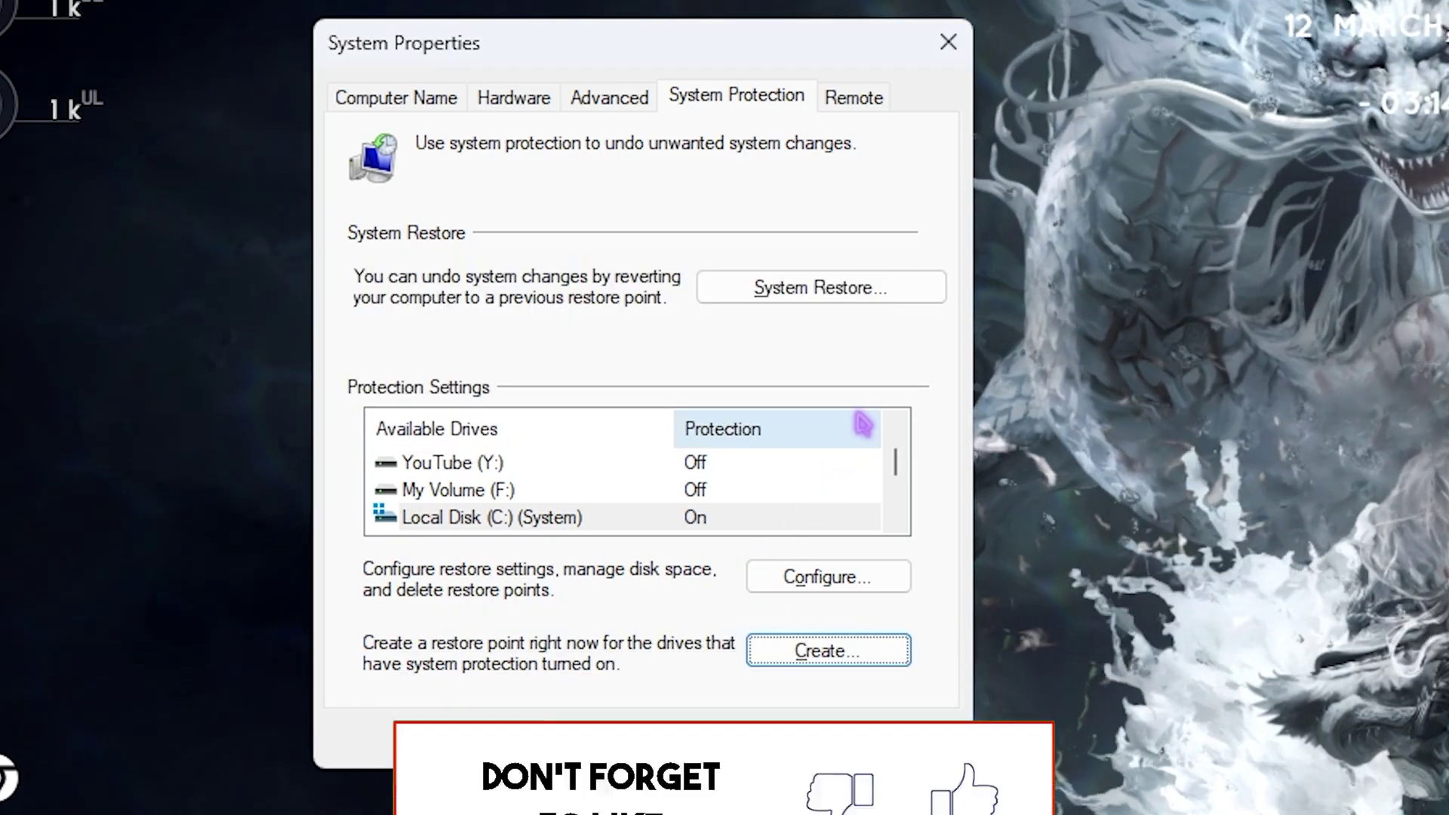
pyautogui.click(948, 40)
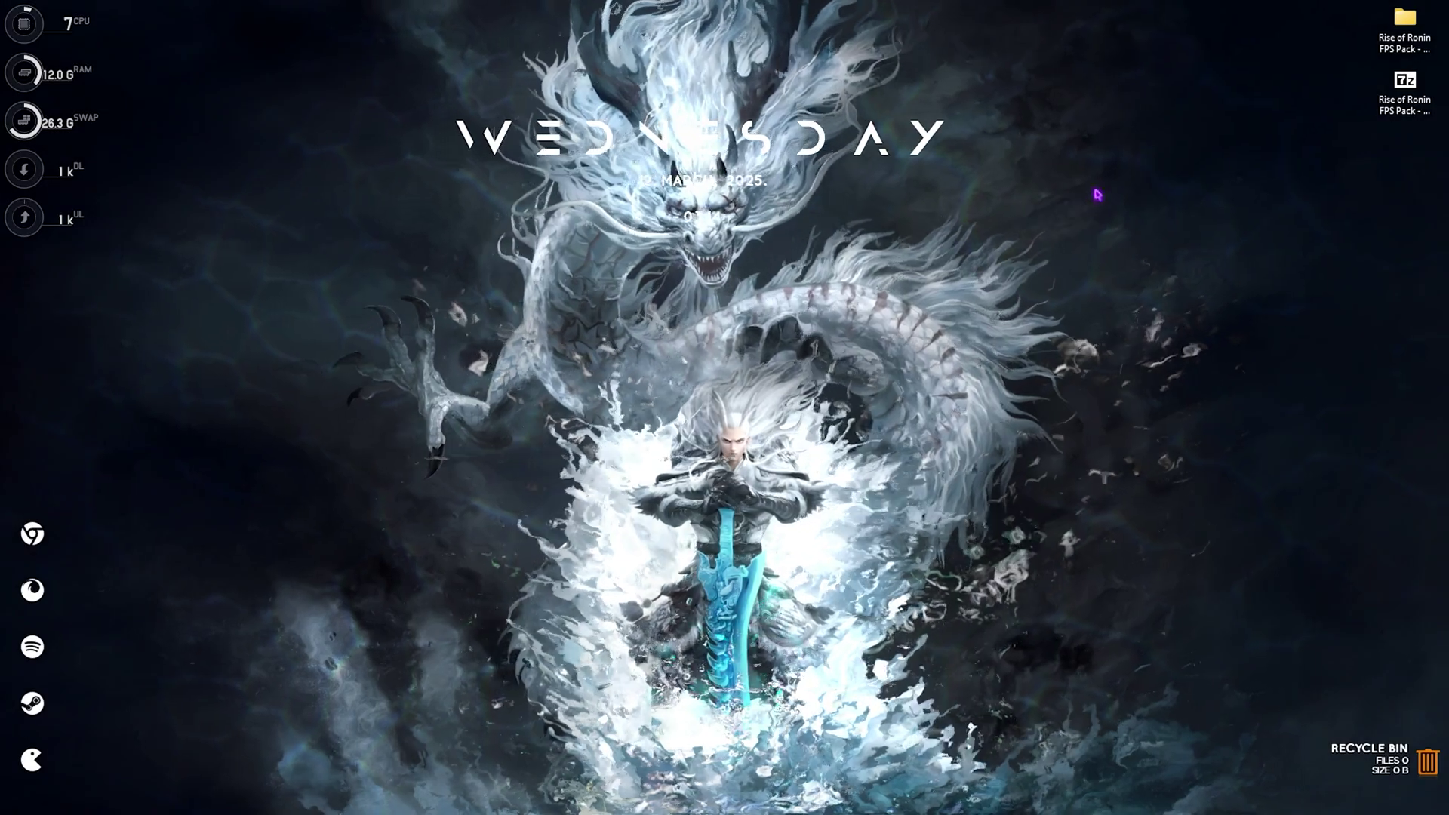
# - Open the Rise of Ronin FPS Pack folder from the desktop and maximize its window
pyautogui.click(1405, 26)
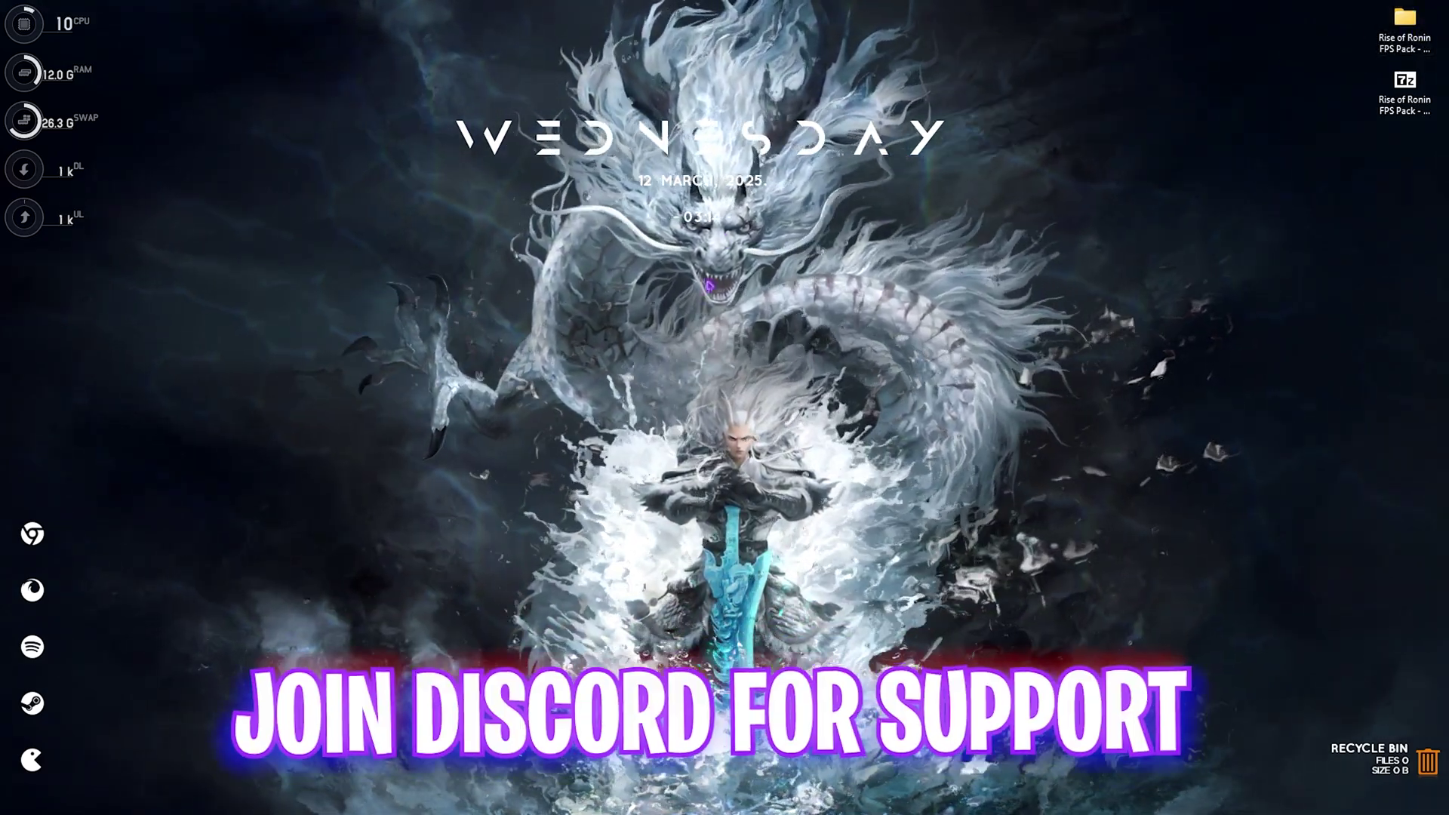
pyautogui.press('Return')
pyautogui.click(1222, 13)
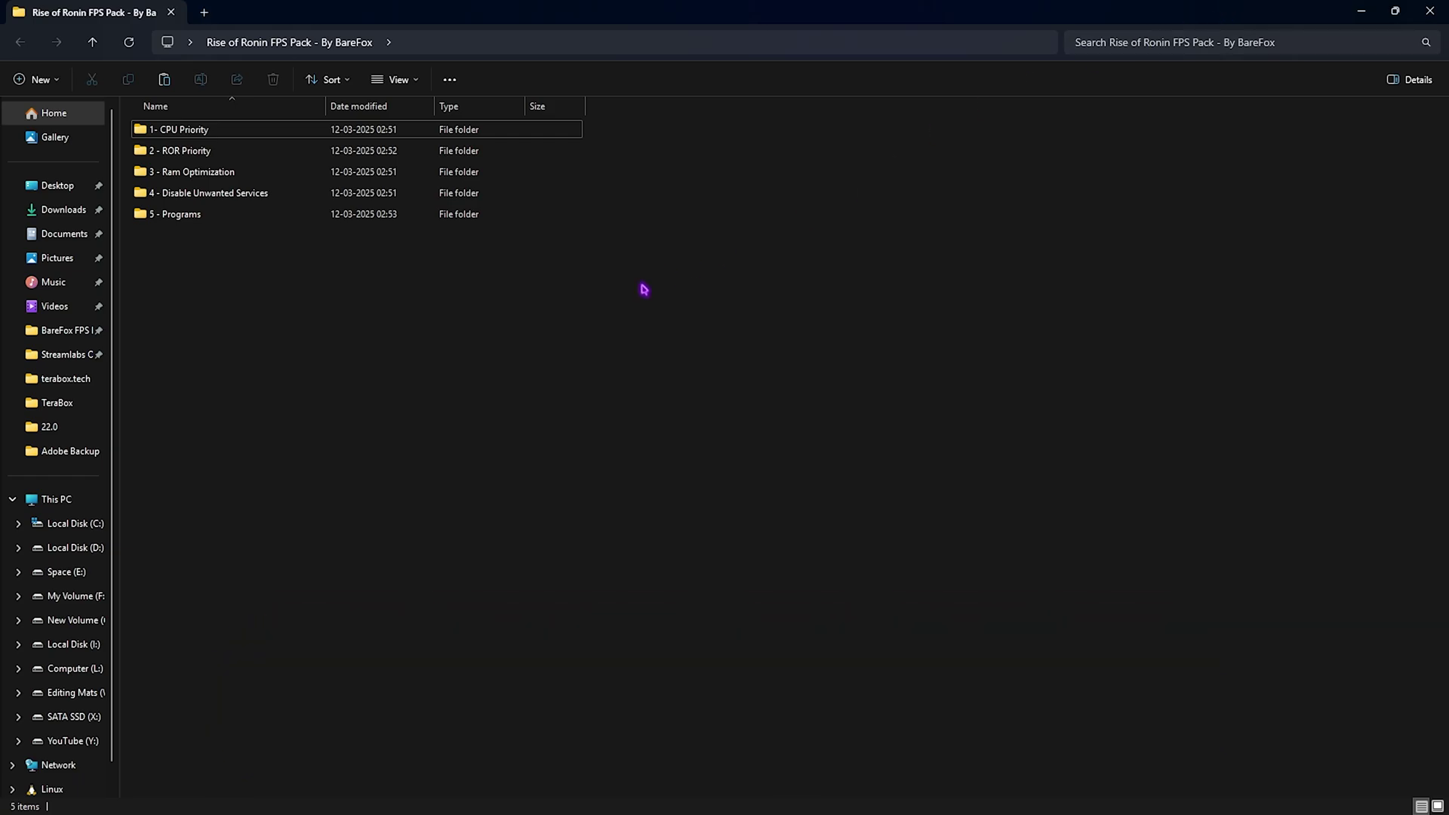
pyautogui.moveTo(198, 296); pyautogui.dragTo(181, 129)
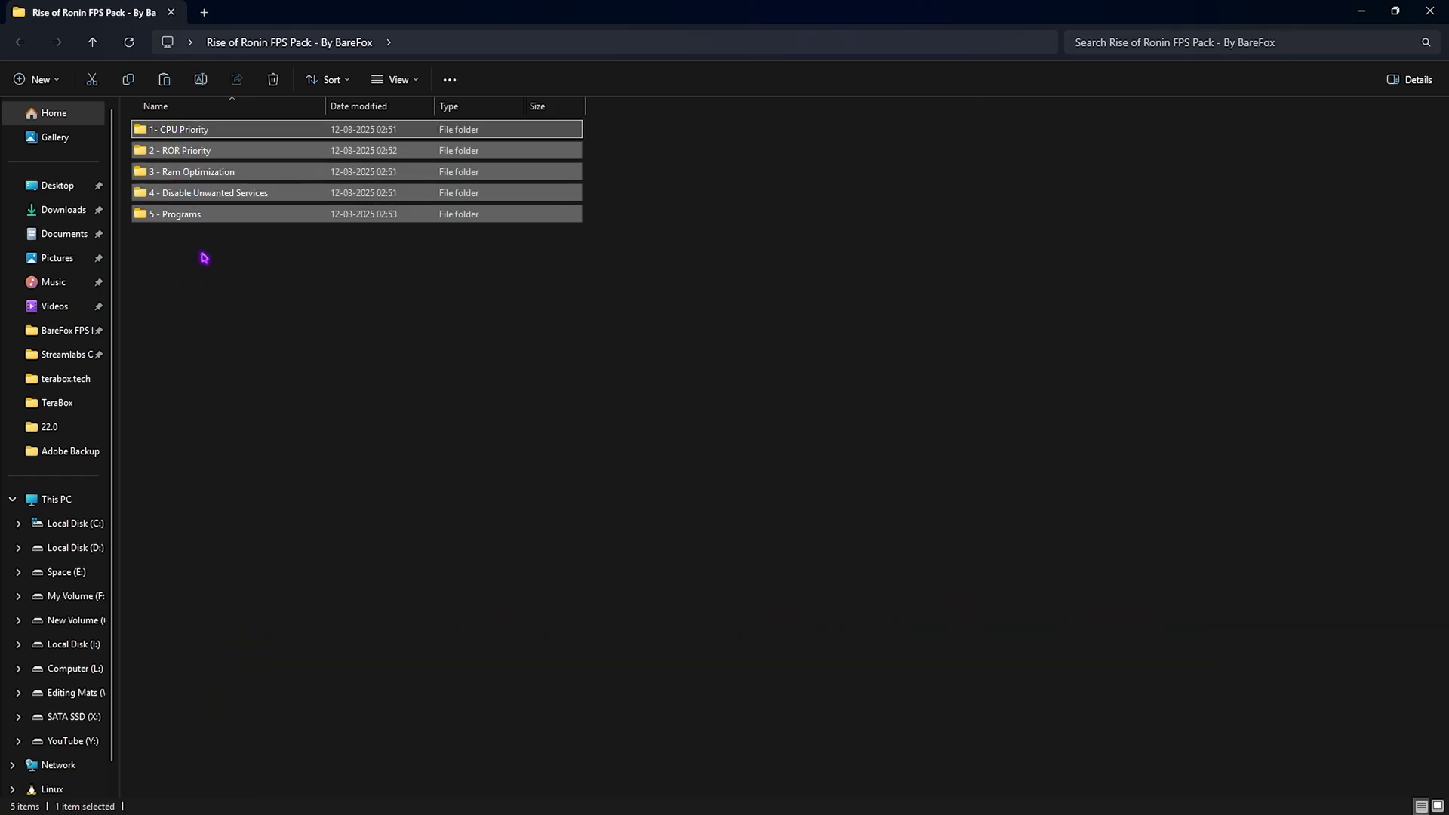
pyautogui.click(218, 353)
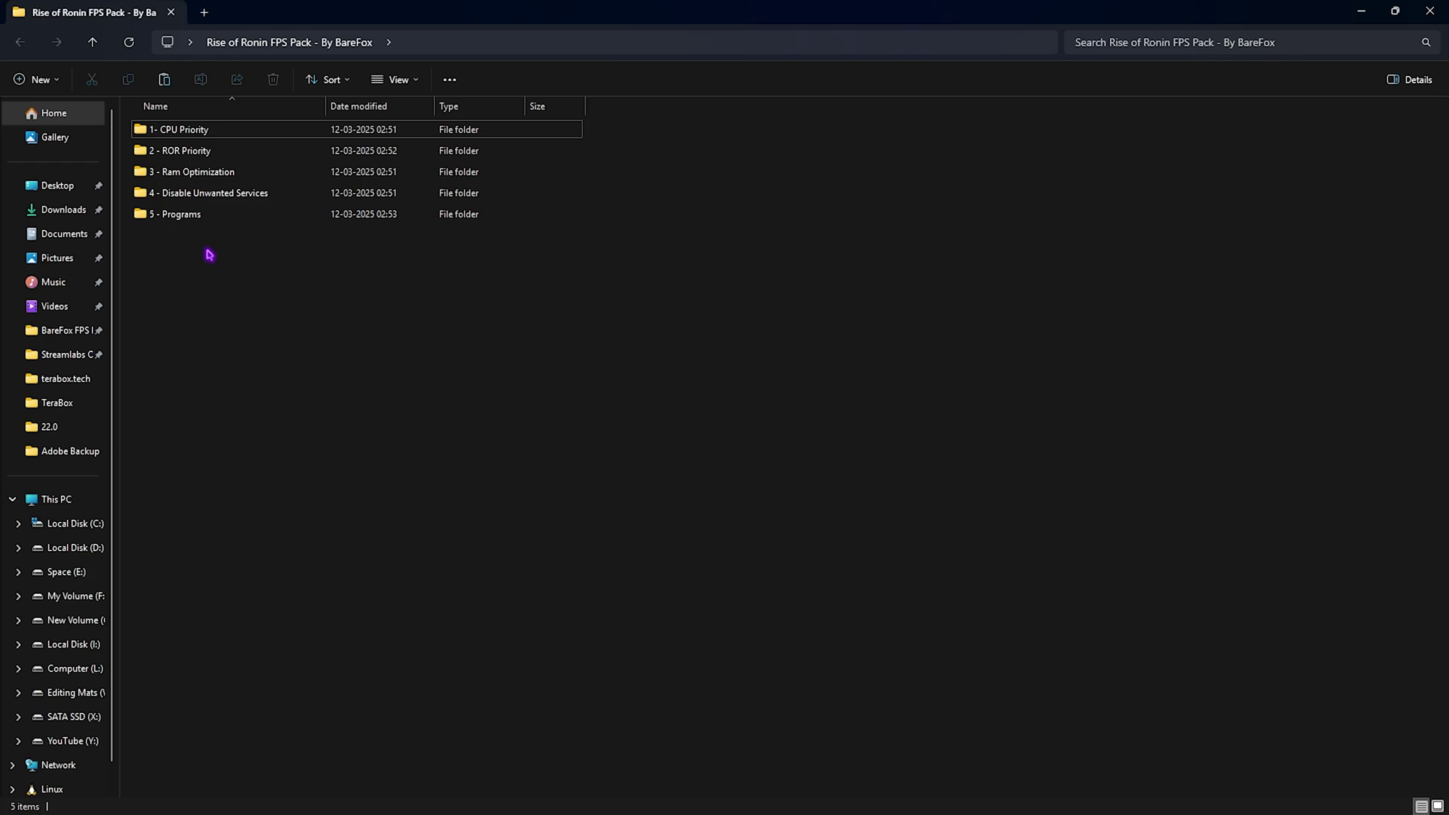
# - Look at the AMD folder inside 1- CPU Priority and at the registry files in 2 - ROR Priority
pyautogui.doubleClick(181, 131)
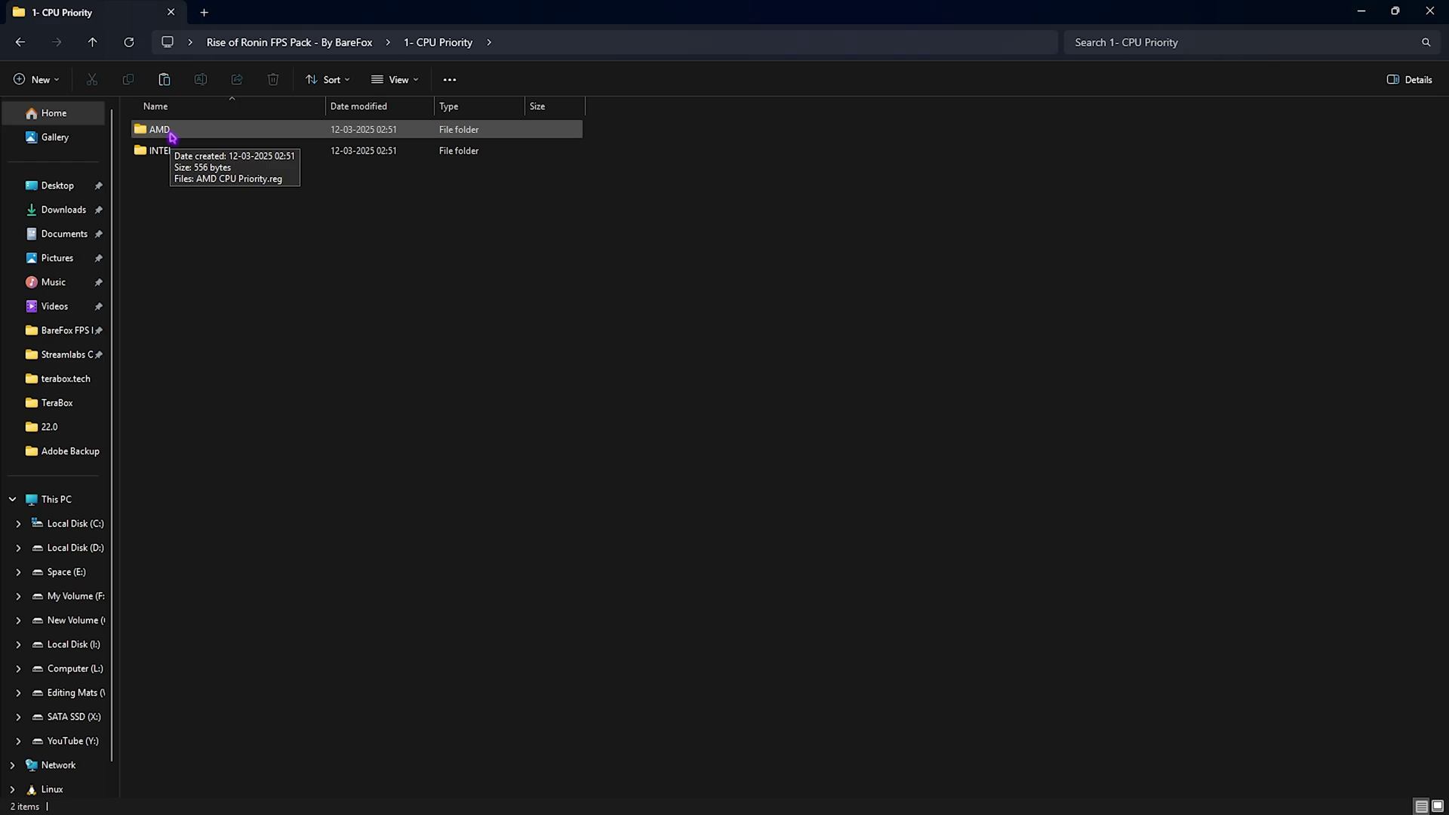
pyautogui.doubleClick(173, 136)
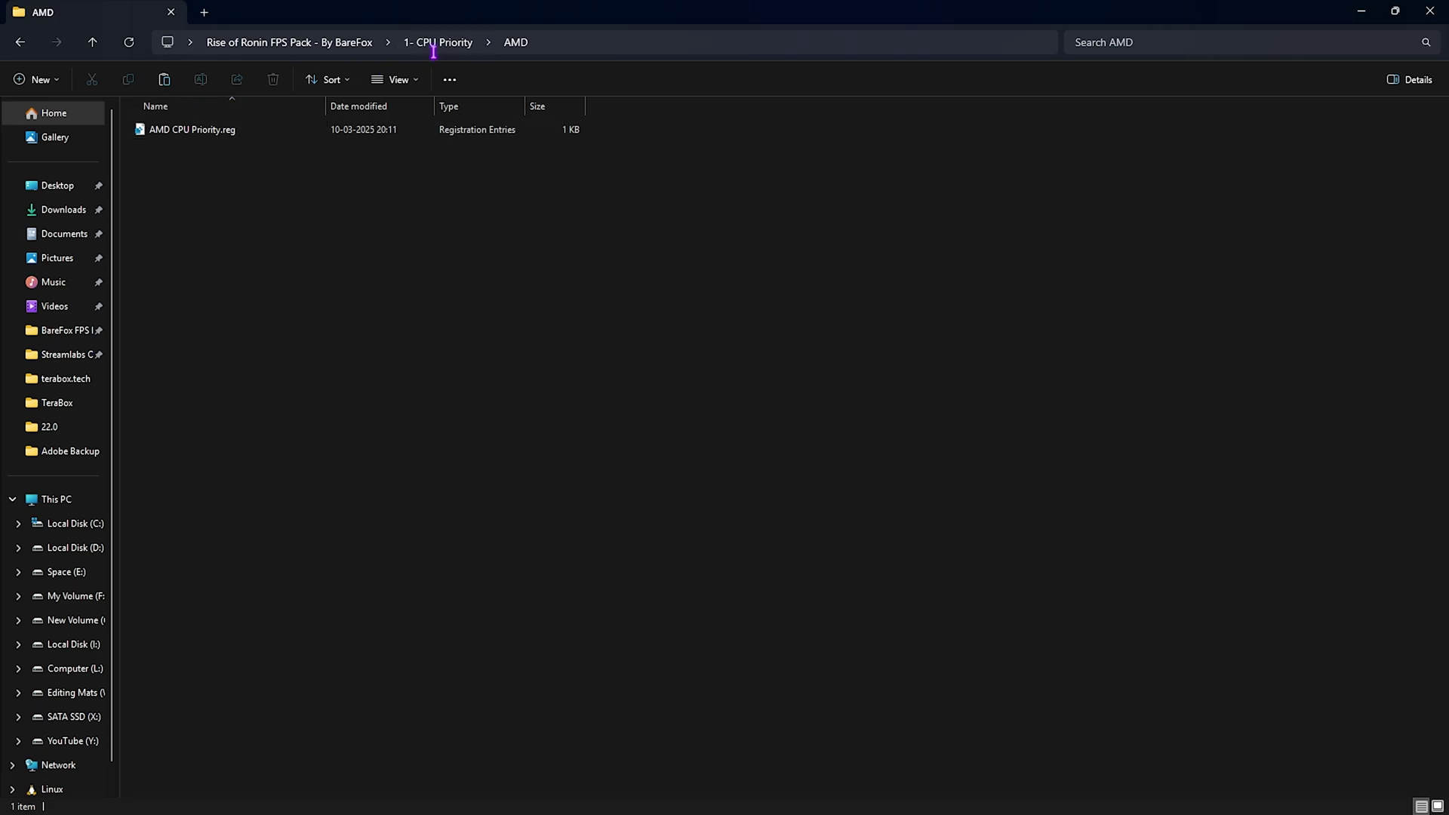
pyautogui.click(289, 42)
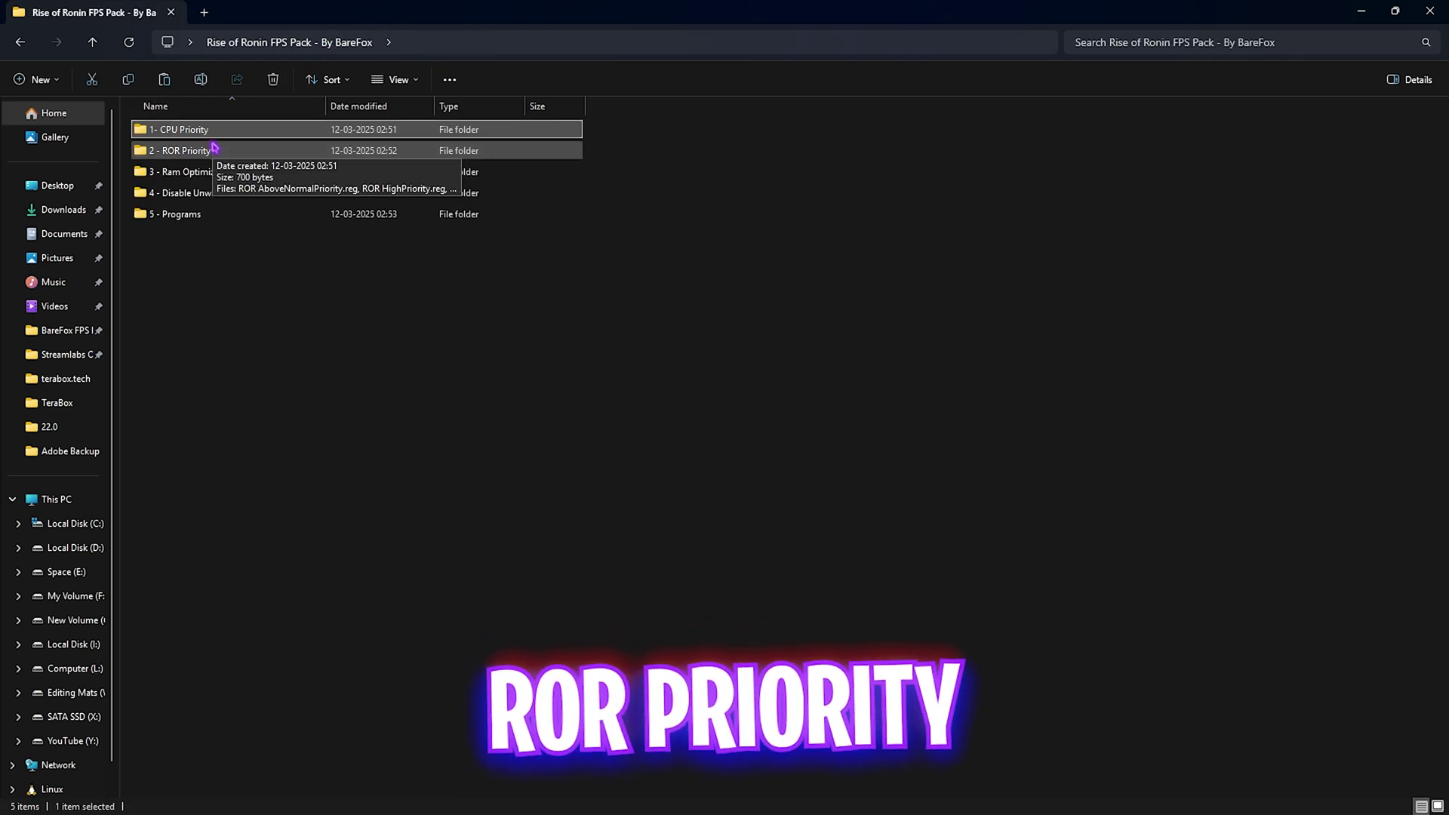
pyautogui.doubleClick(235, 150)
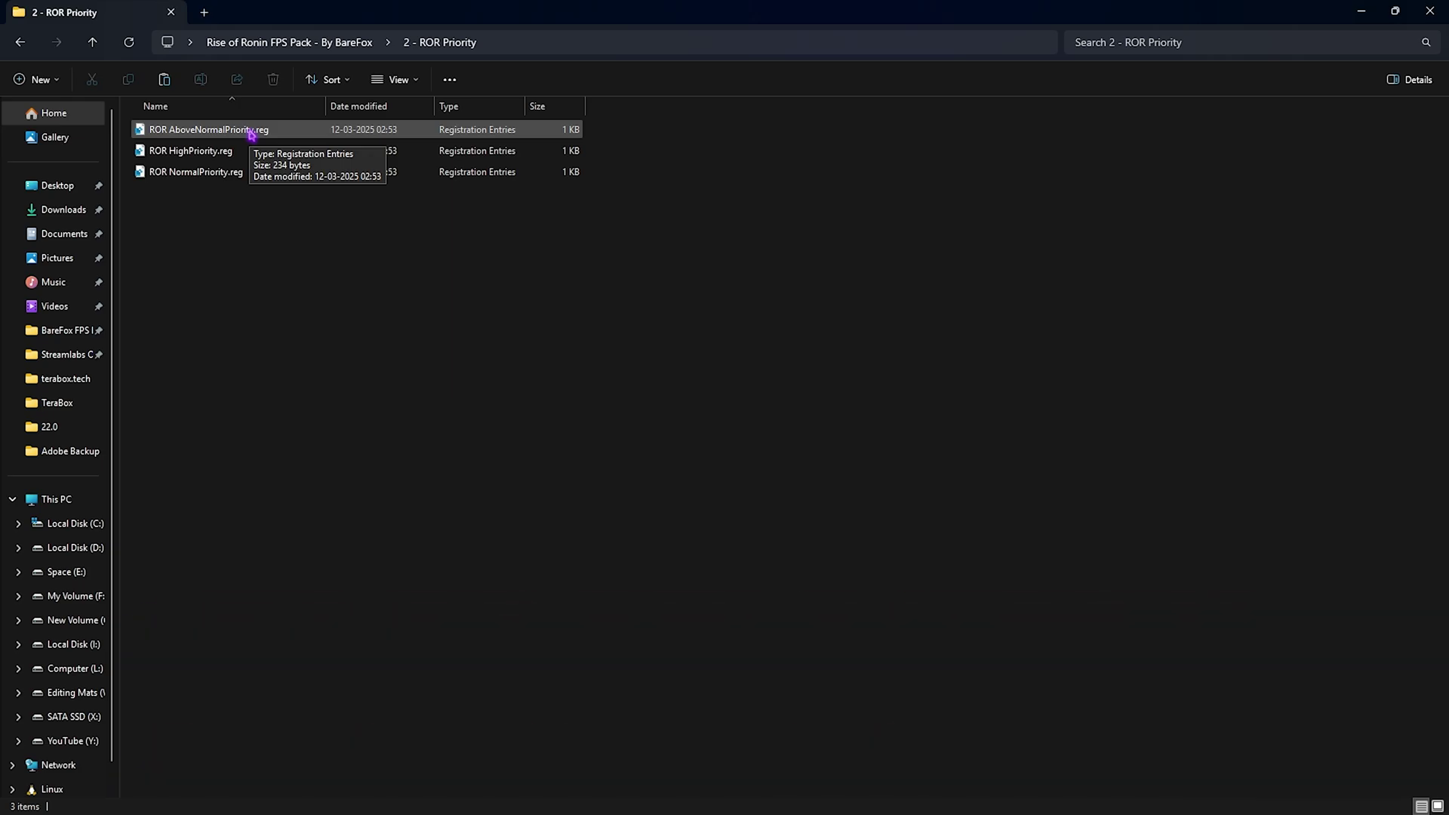
# - Open the 3 - Ram Optimization folder and point out 32GB Ram.reg and Reset to Default.reg
pyautogui.hotkey('alt', 'Up')
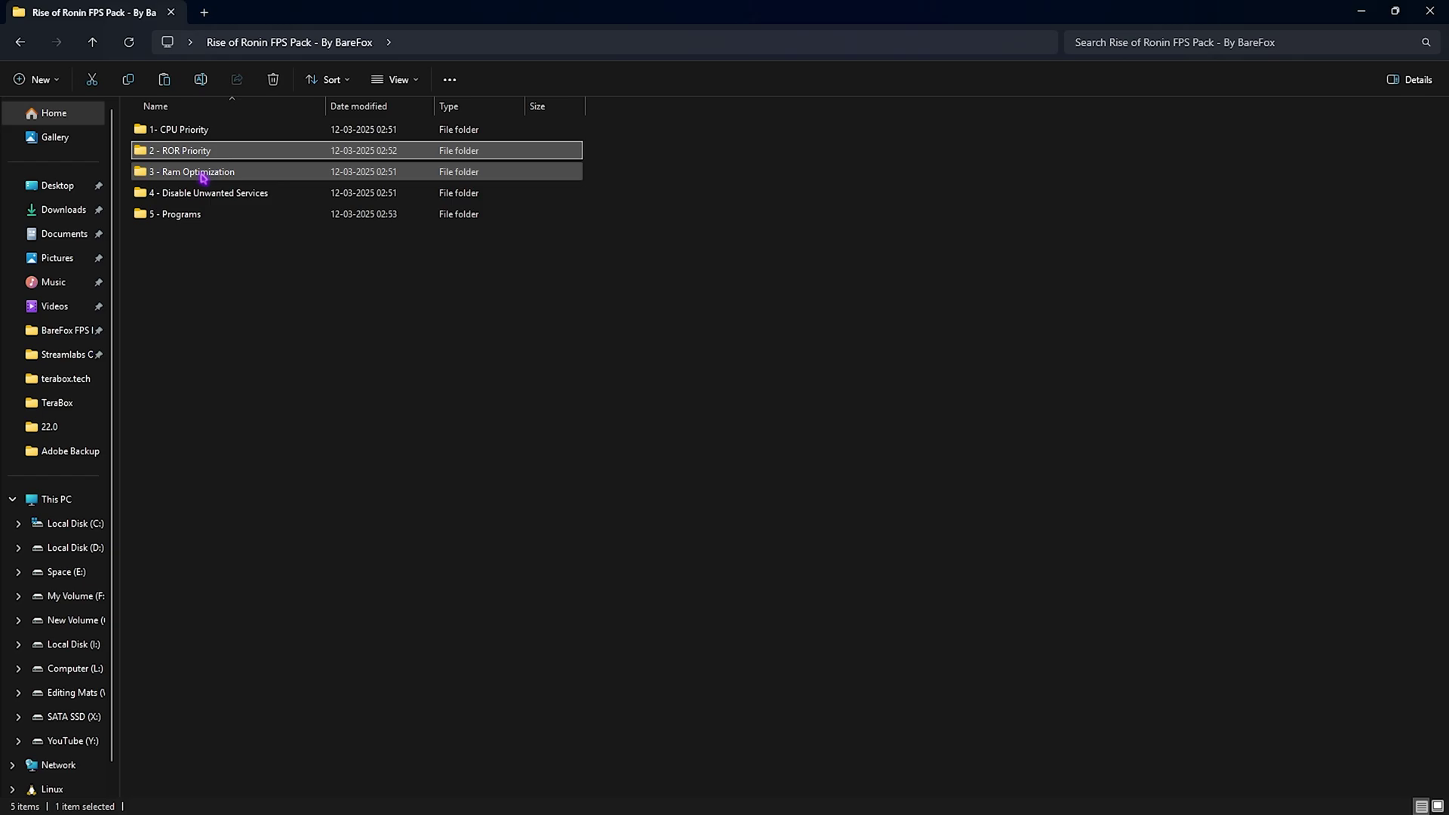
pyautogui.doubleClick(198, 173)
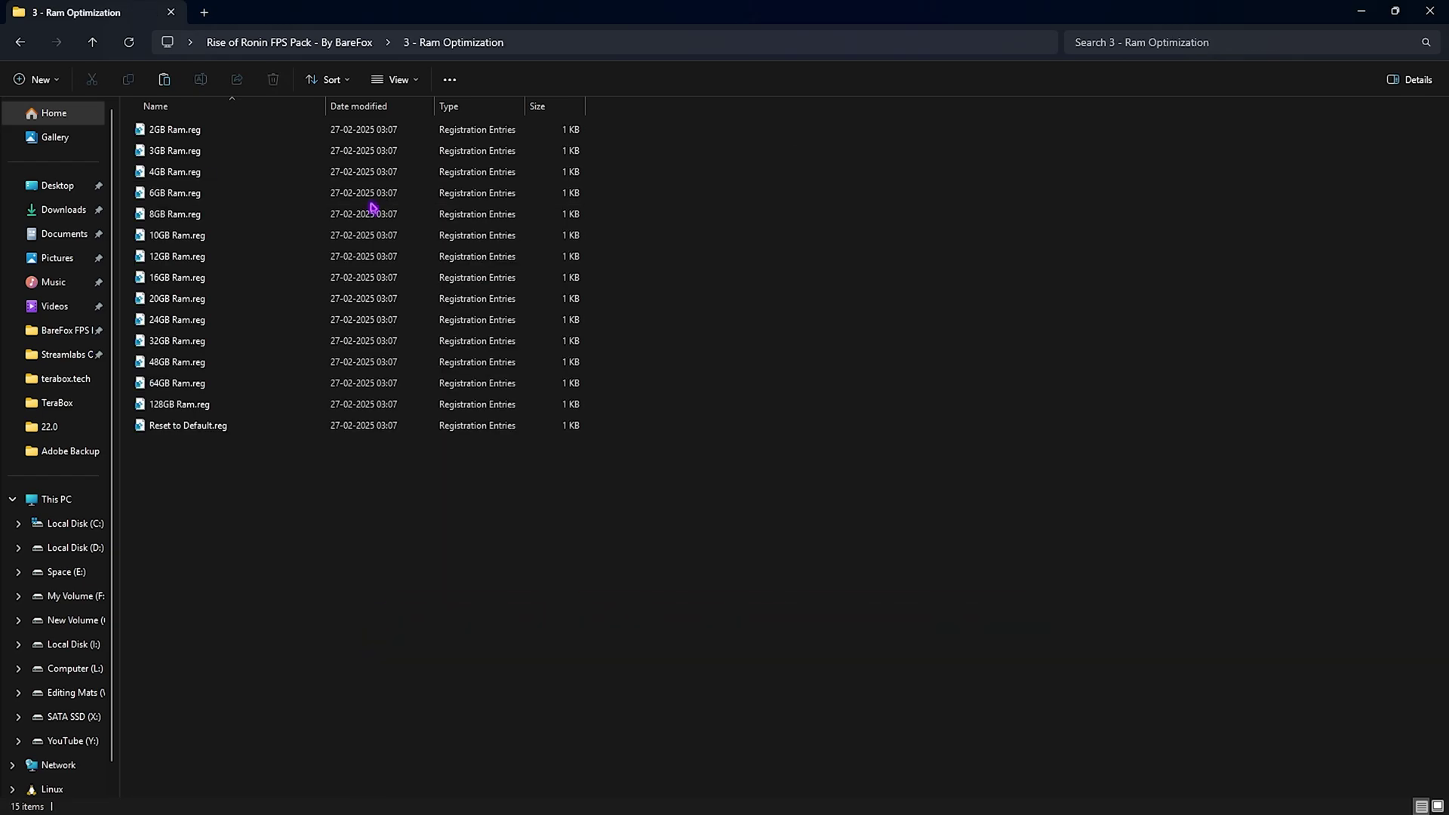
pyautogui.click(234, 343)
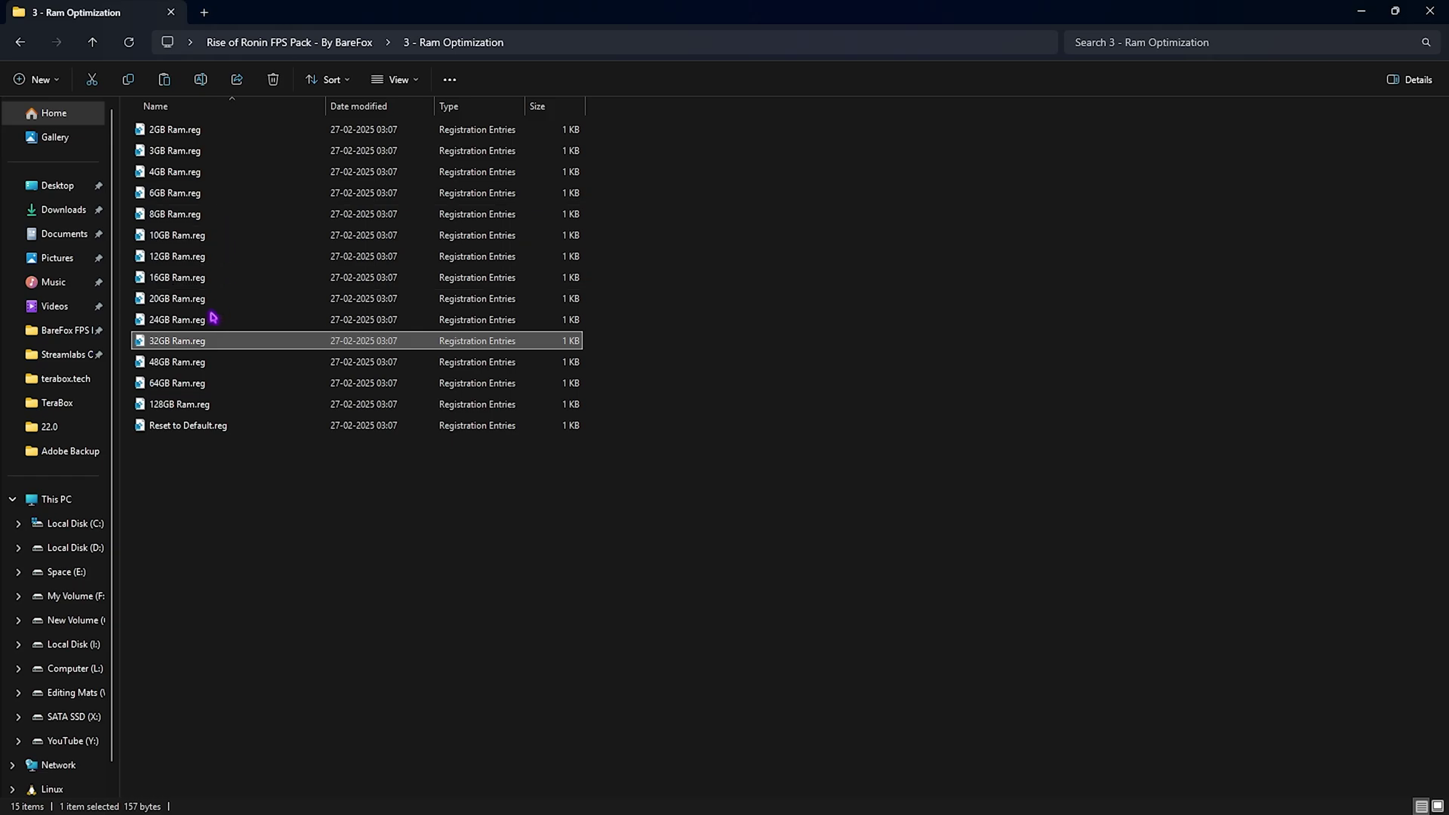
pyautogui.click(251, 431)
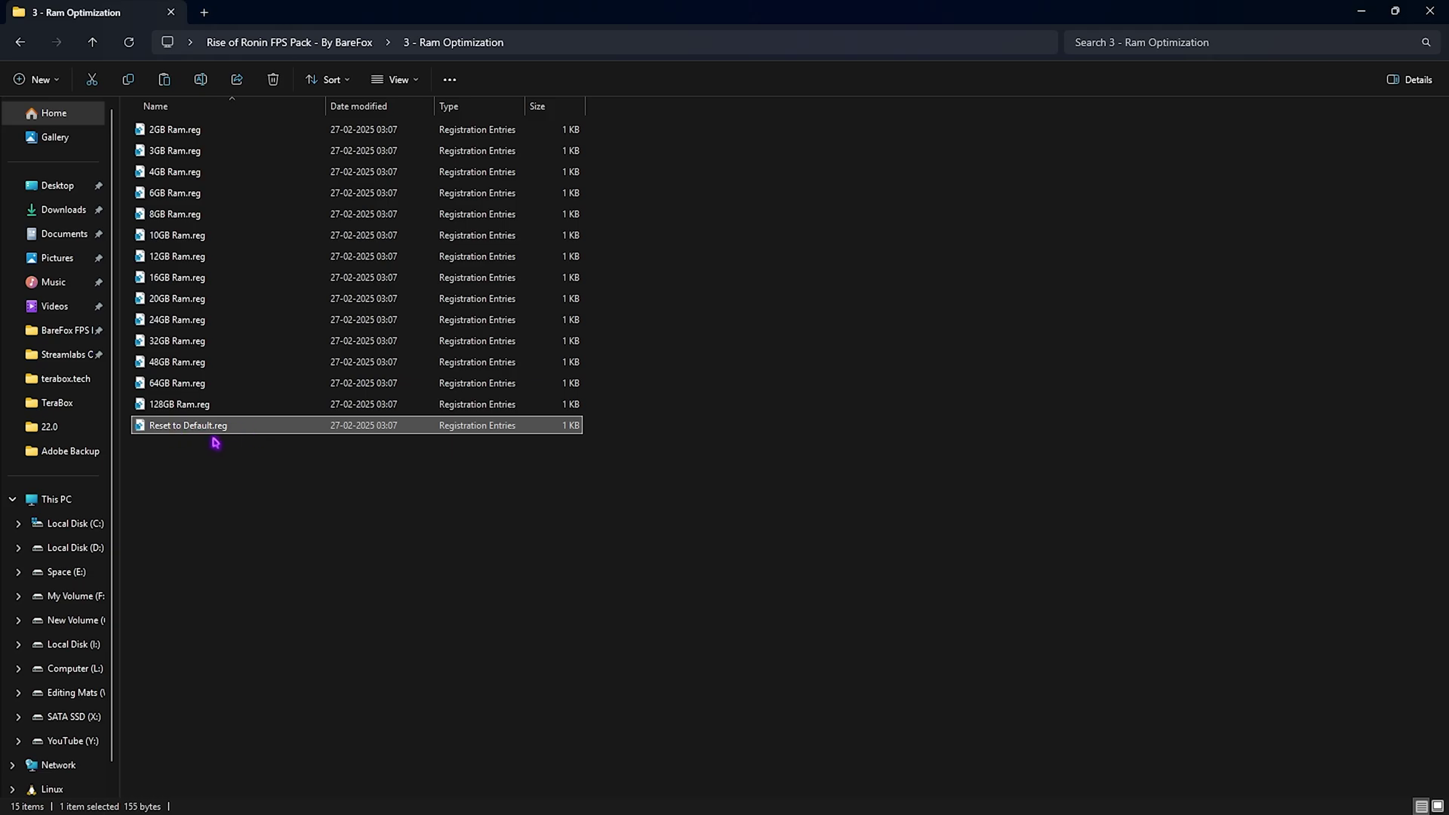
# - Open the 4 - Disable Unwanted Services folder and review all its registry files
pyautogui.hotkey('alt', 'Up')
pyautogui.doubleClick(213, 196)
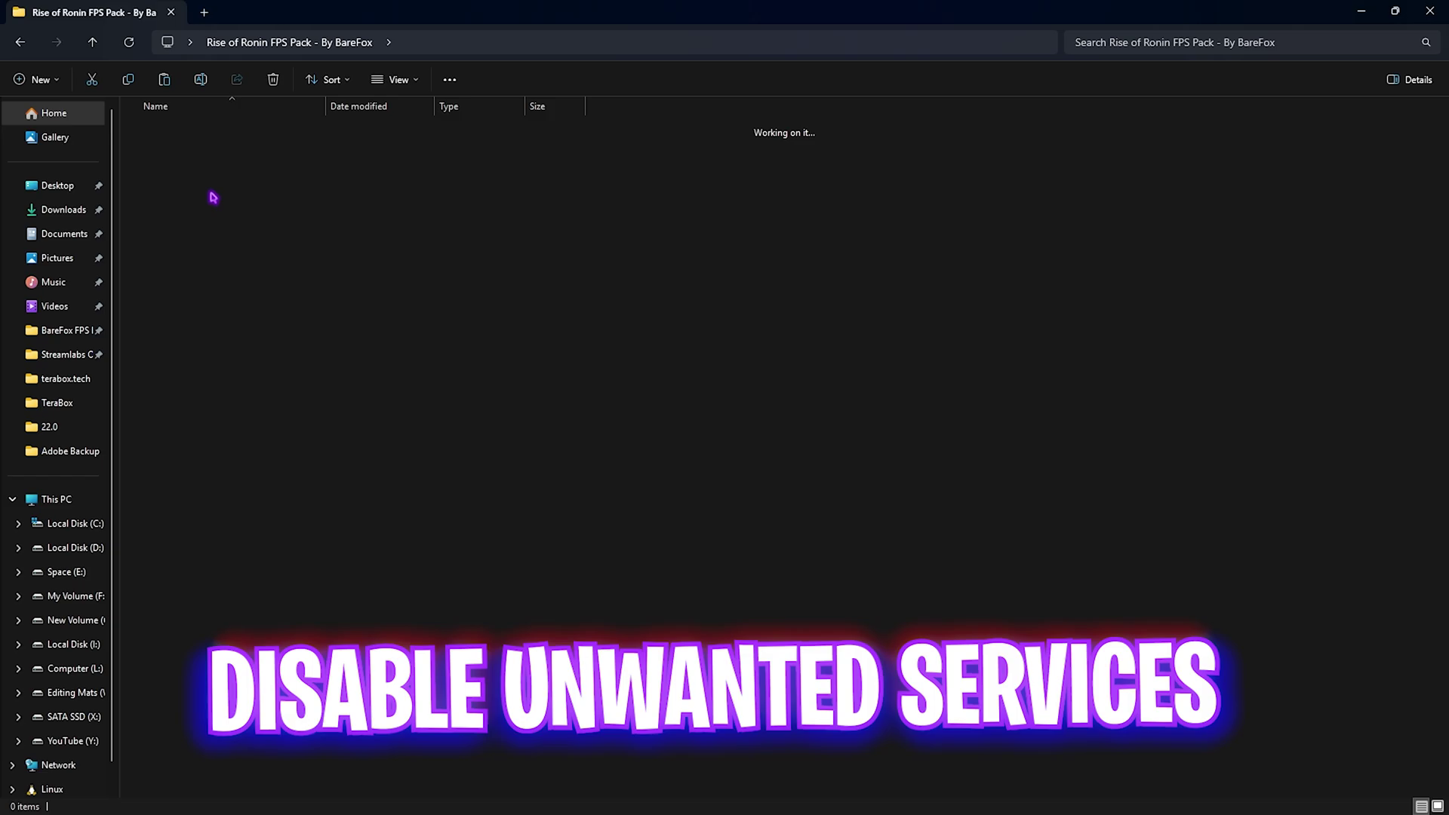
pyautogui.hotkey('ctrl', 'a')
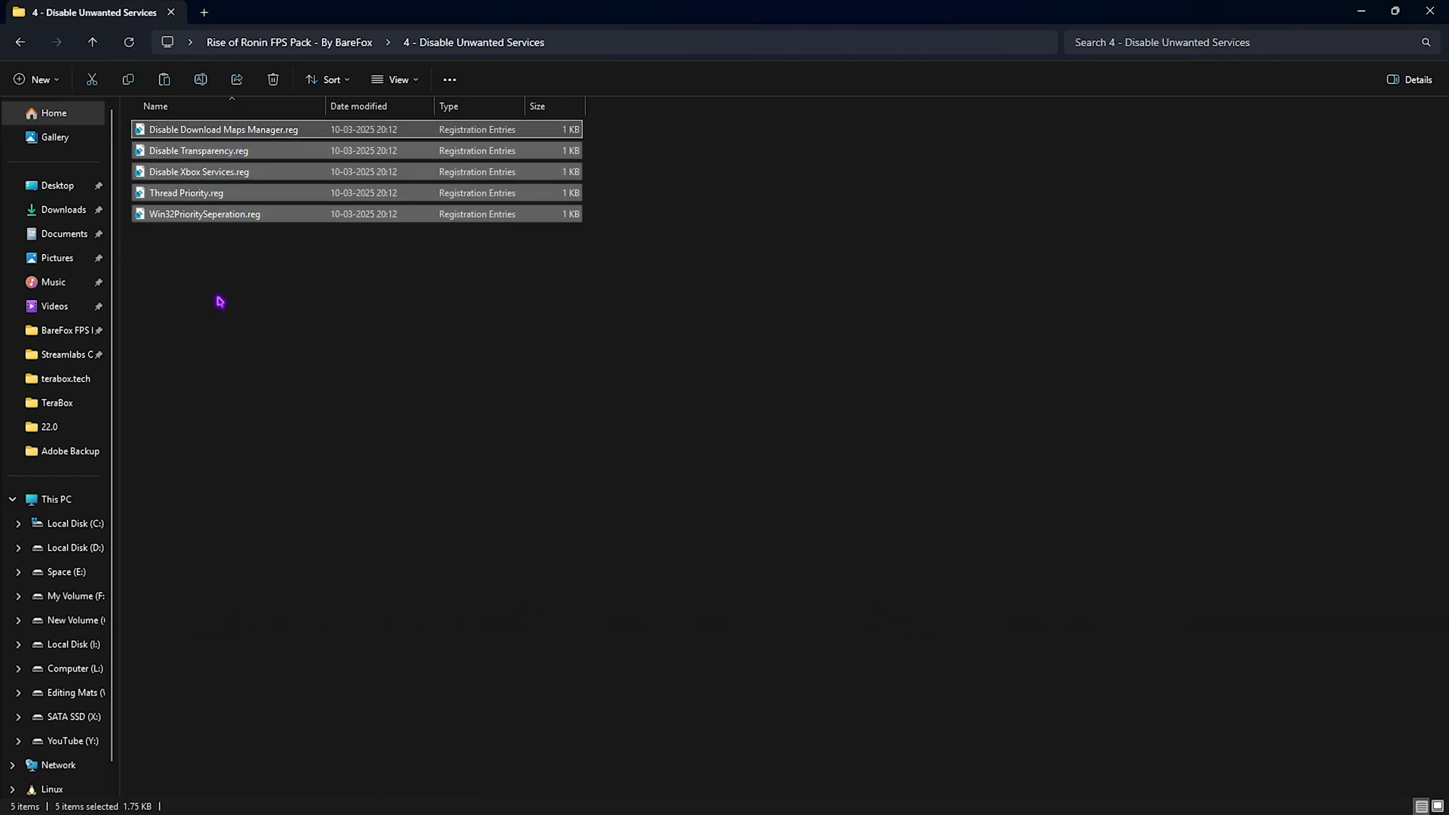
pyautogui.click(219, 302)
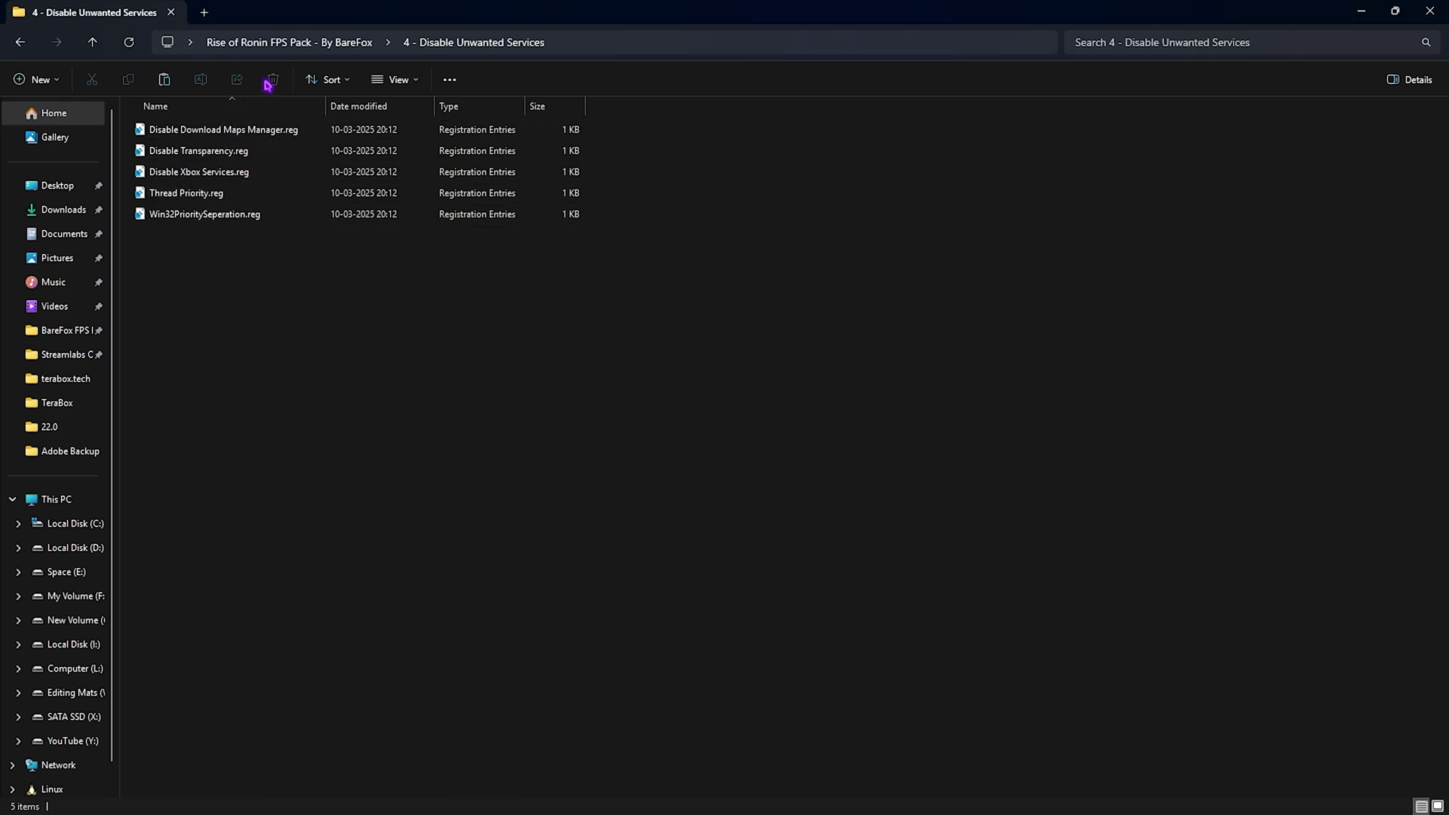
# - Run Clean Temporary Files.bat from the 5 - Programs folder as administrator to delete the temporary files
pyautogui.click(302, 43)
pyautogui.click(197, 216)
pyautogui.doubleClick(196, 216)
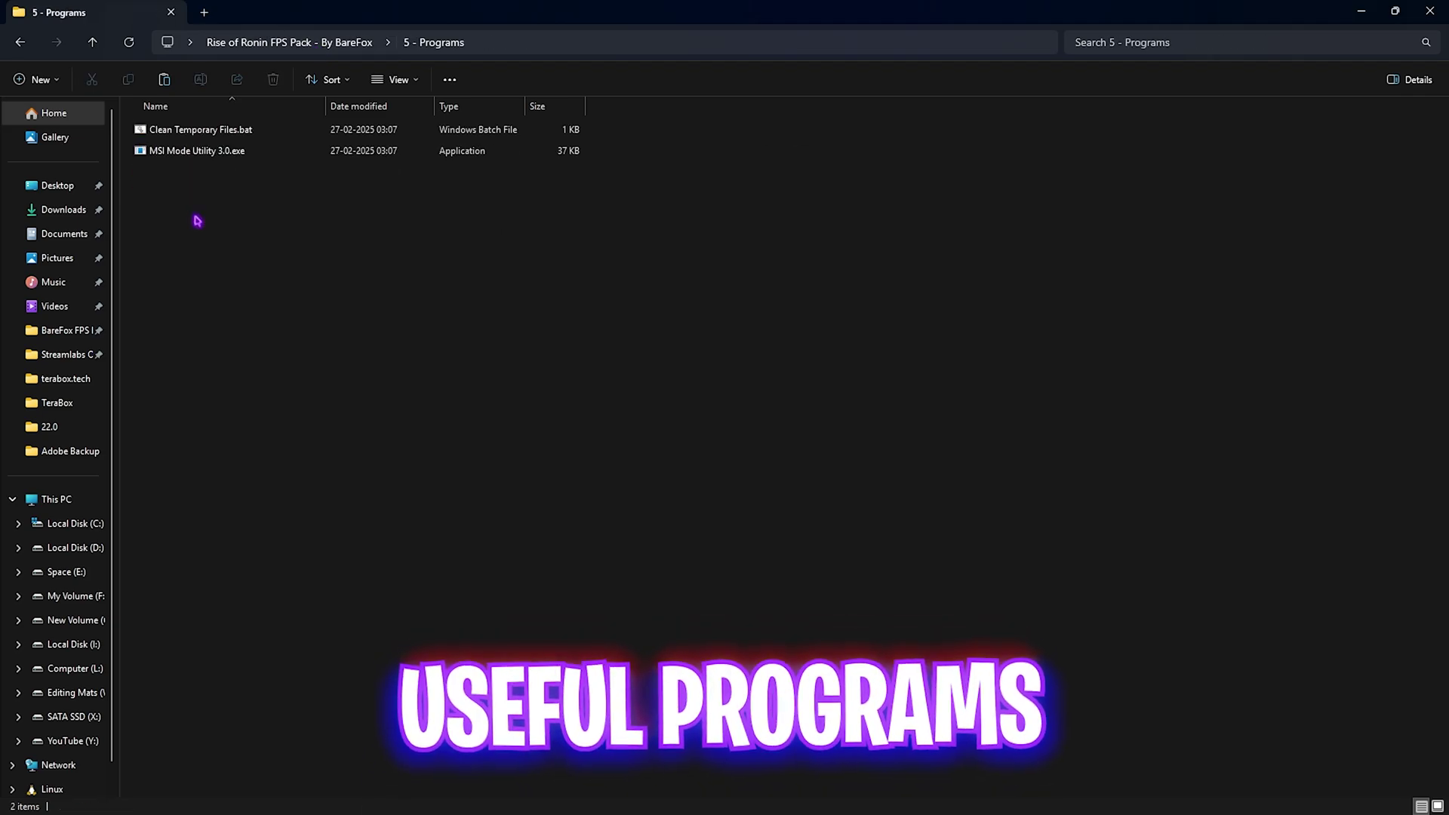
pyautogui.rightClick(207, 140)
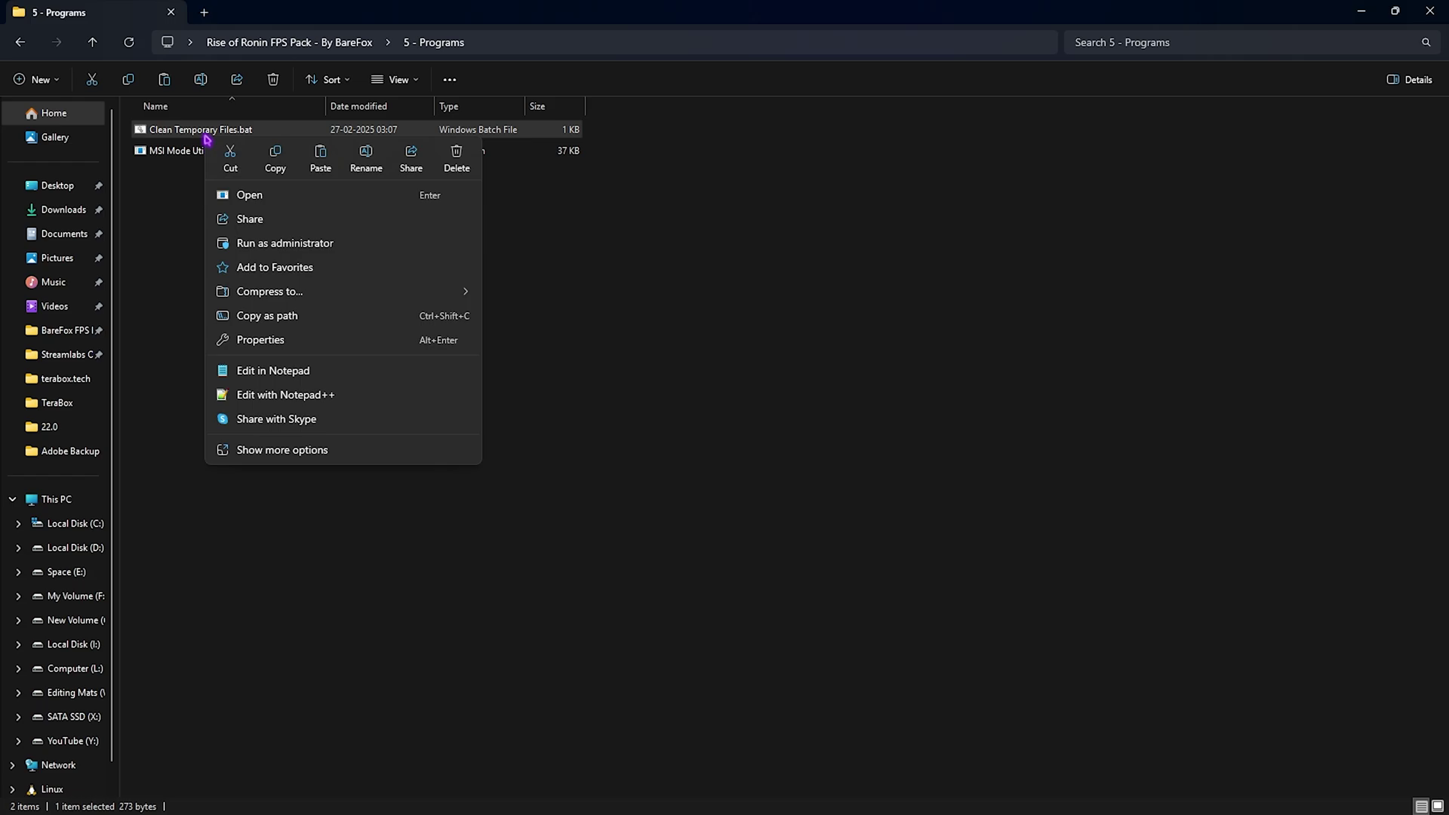
pyautogui.click(275, 243)
pyautogui.press('Return')
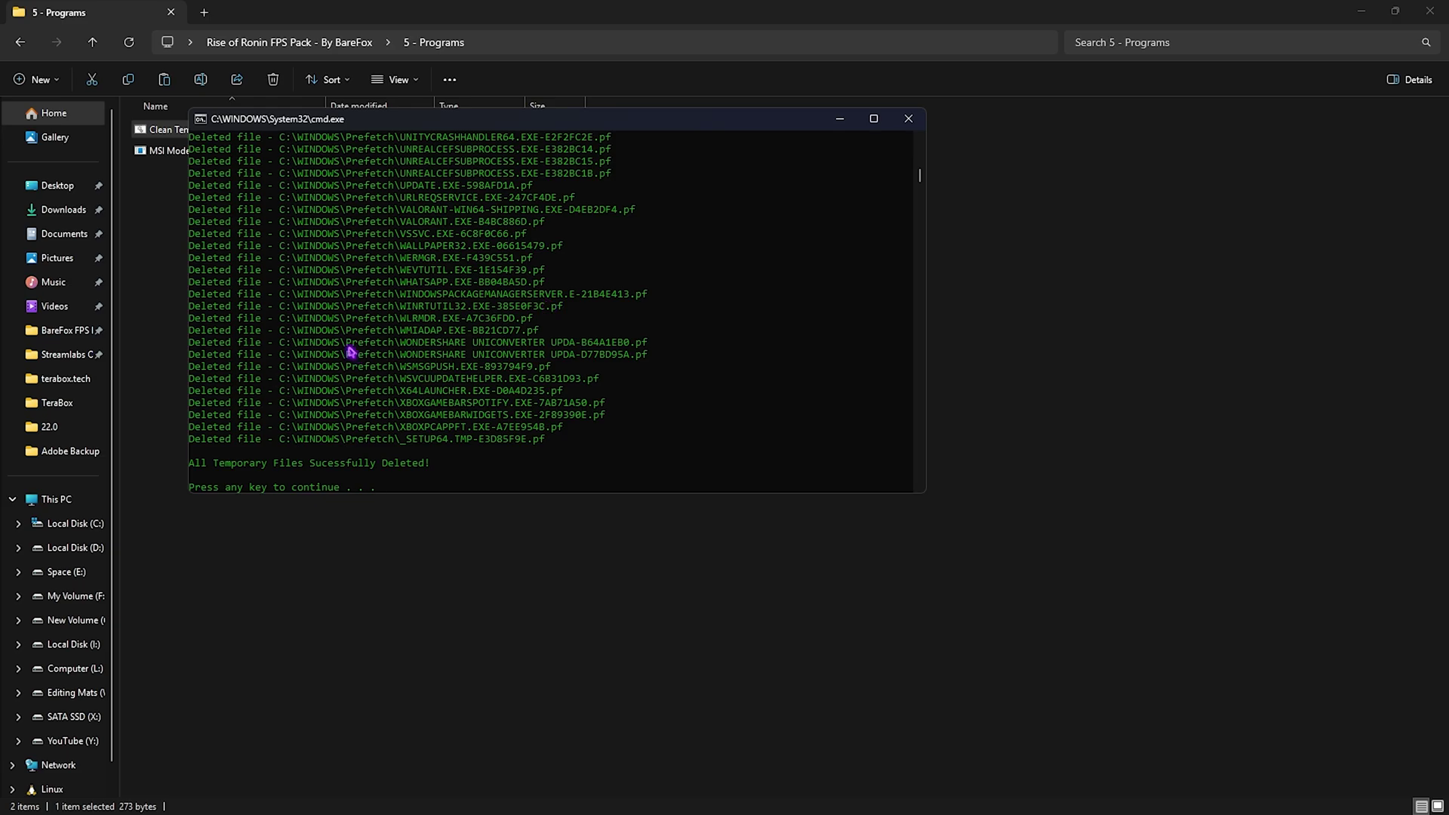
# - Dismiss the finished cleanup console and open MSI Mode Utility 3.0.exe as administrator in a maximized window
pyautogui.press('Return')
pyautogui.click(166, 151)
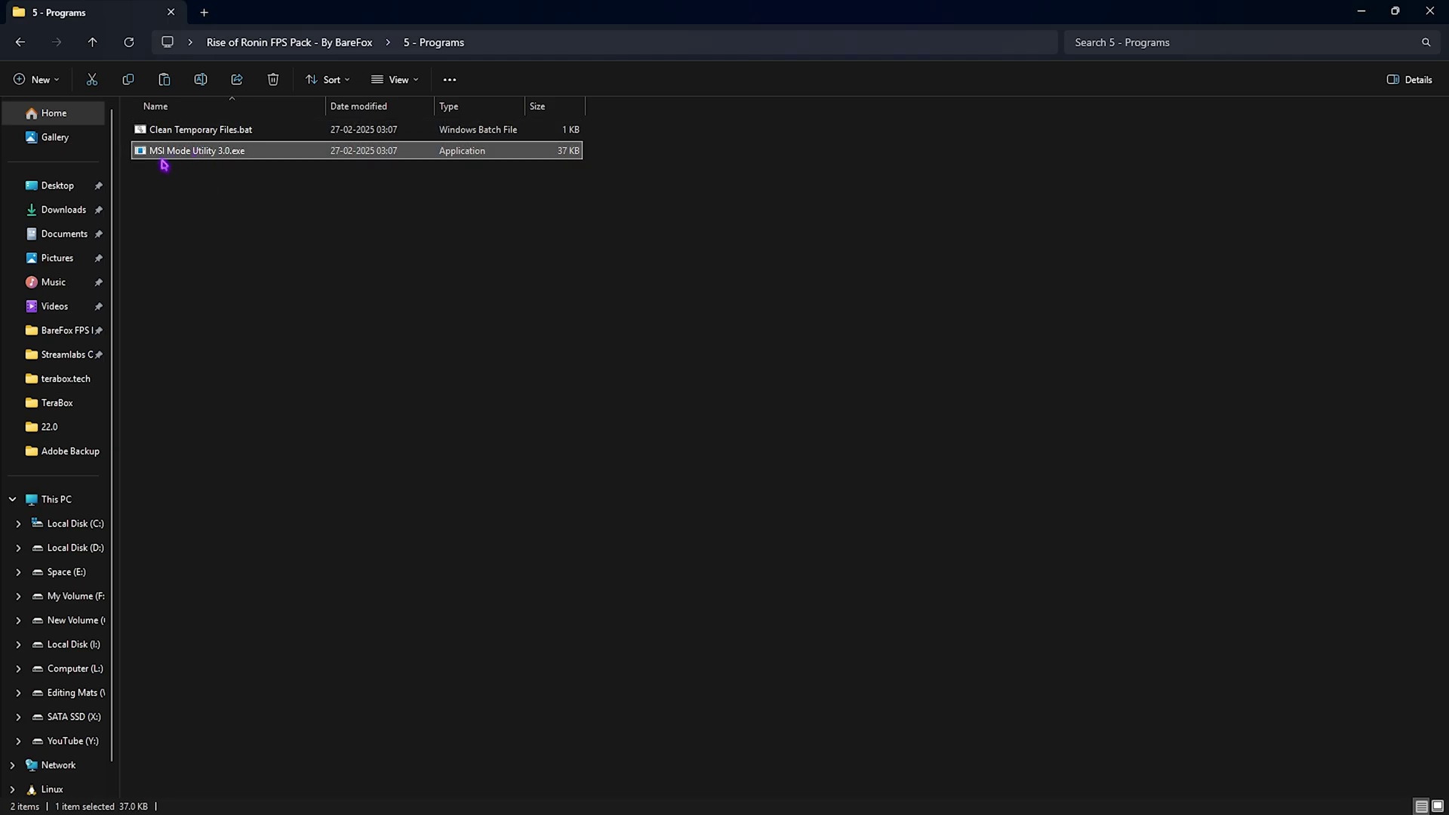
pyautogui.rightClick(237, 153)
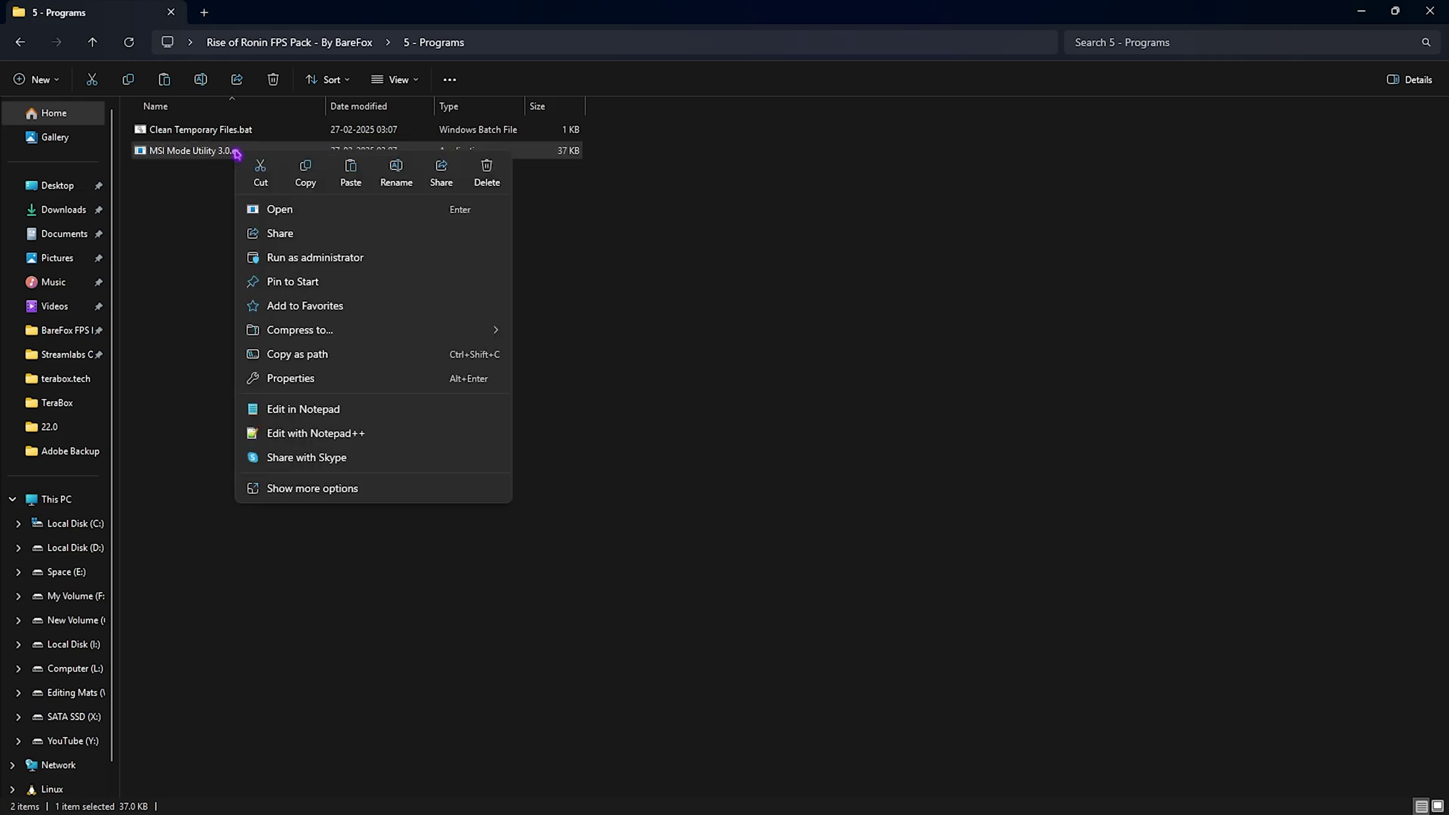
pyautogui.click(289, 258)
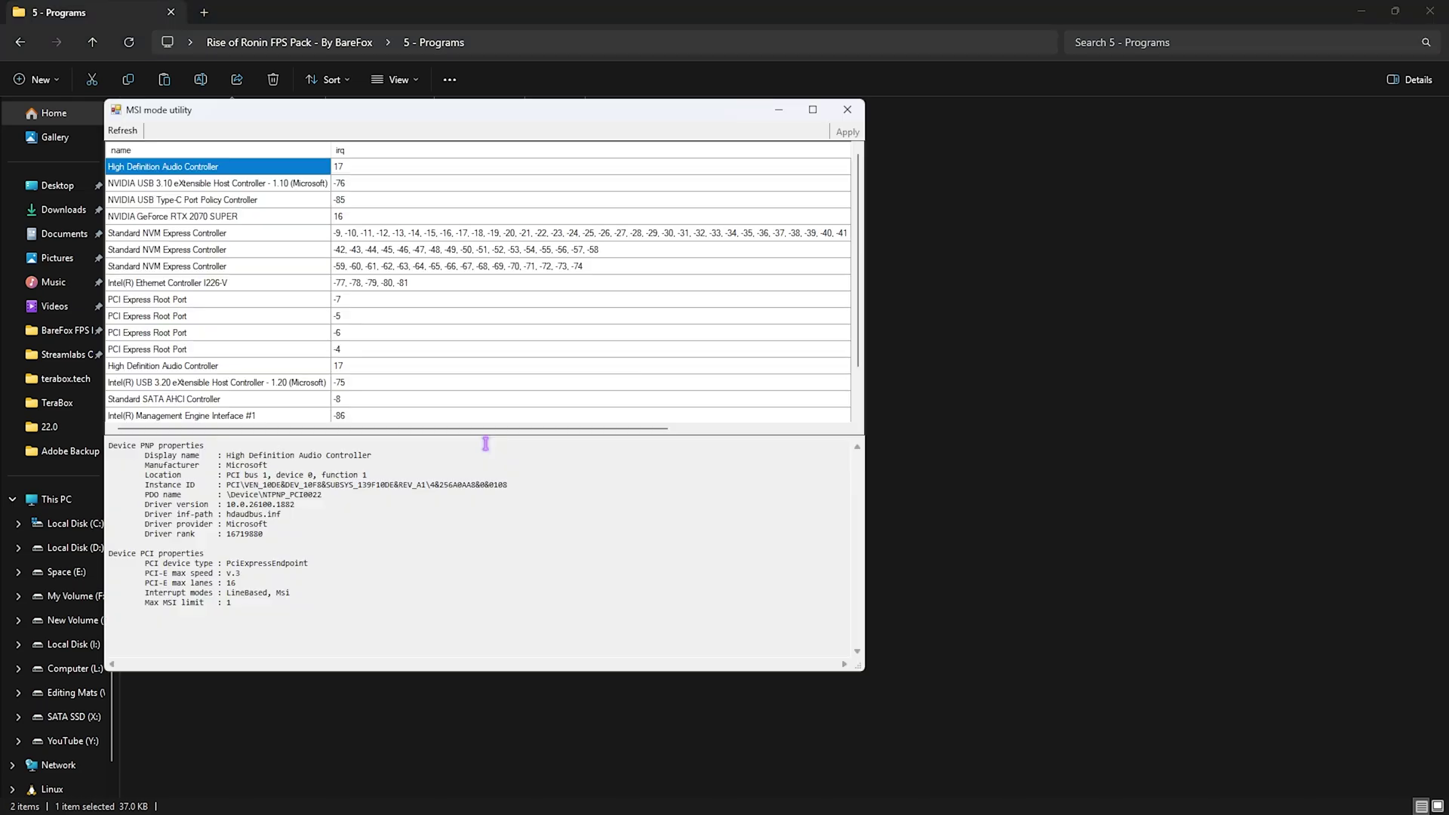
pyautogui.click(811, 110)
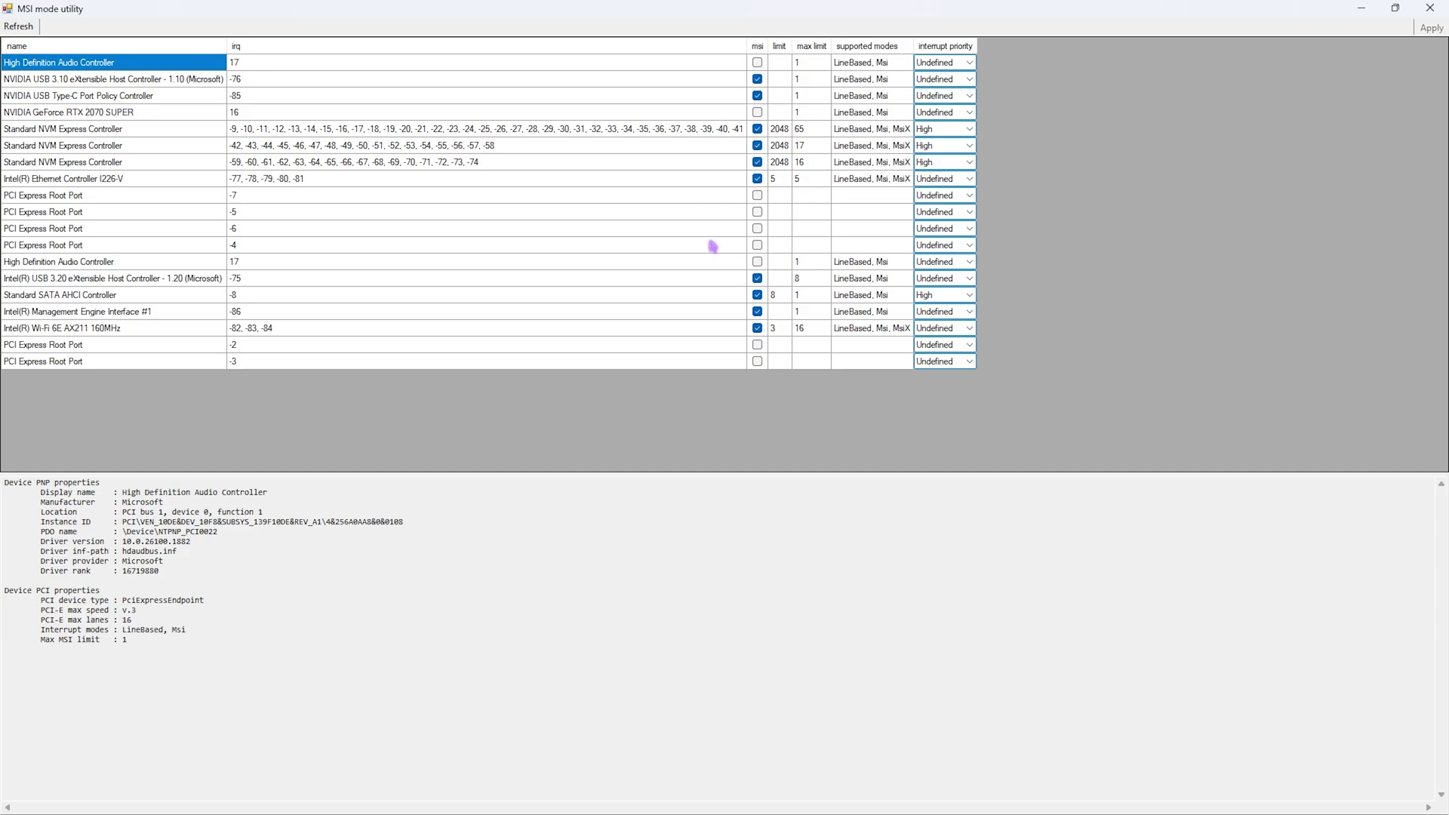
# - Enable MSI for the NVIDIA GeForce RTX 2070 SUPER, apply High interrupt priority to the NVIDIA USB Type-C Port Policy Controller, and close both windows
pyautogui.click(146, 115)
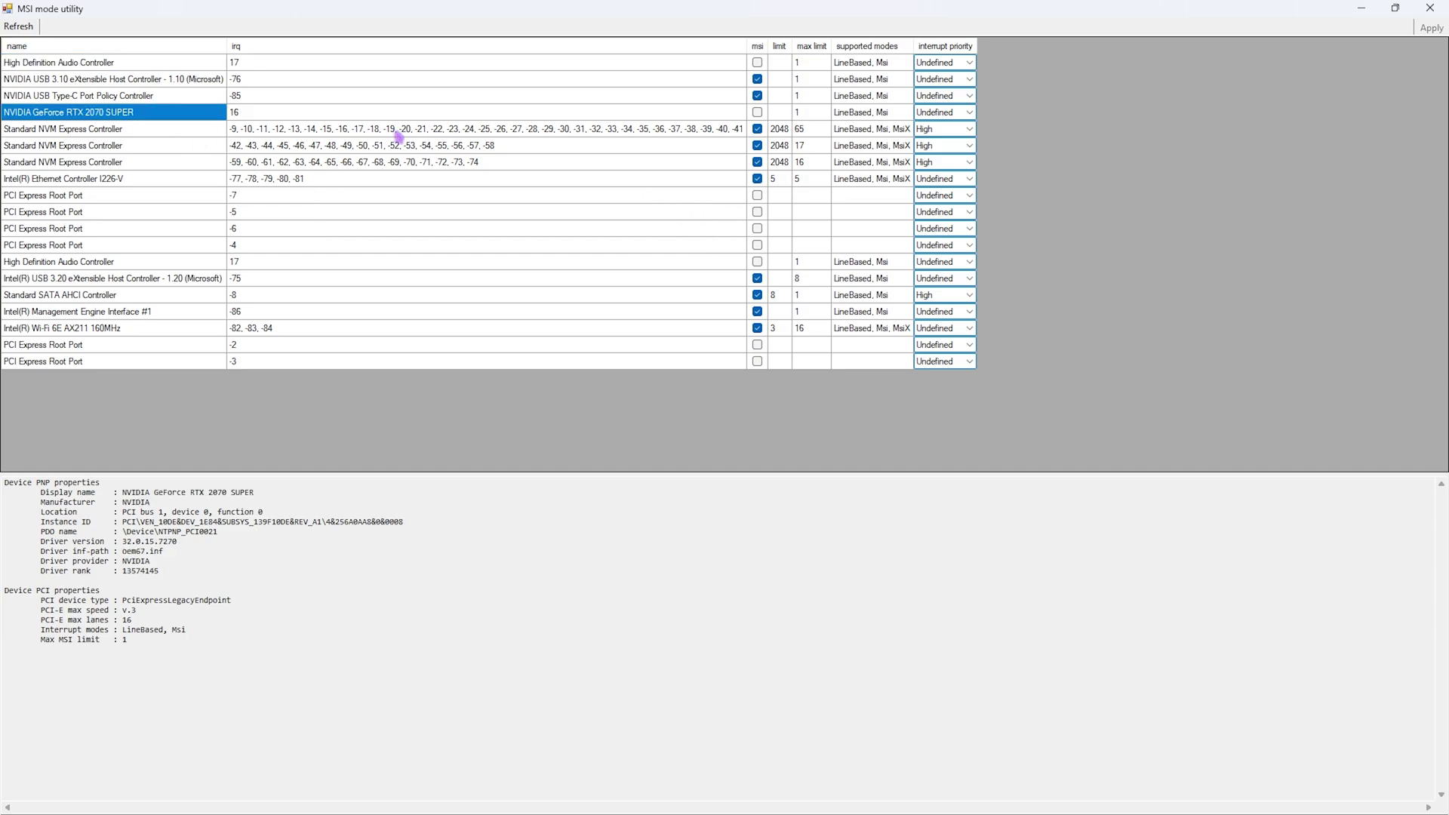
pyautogui.click(757, 112)
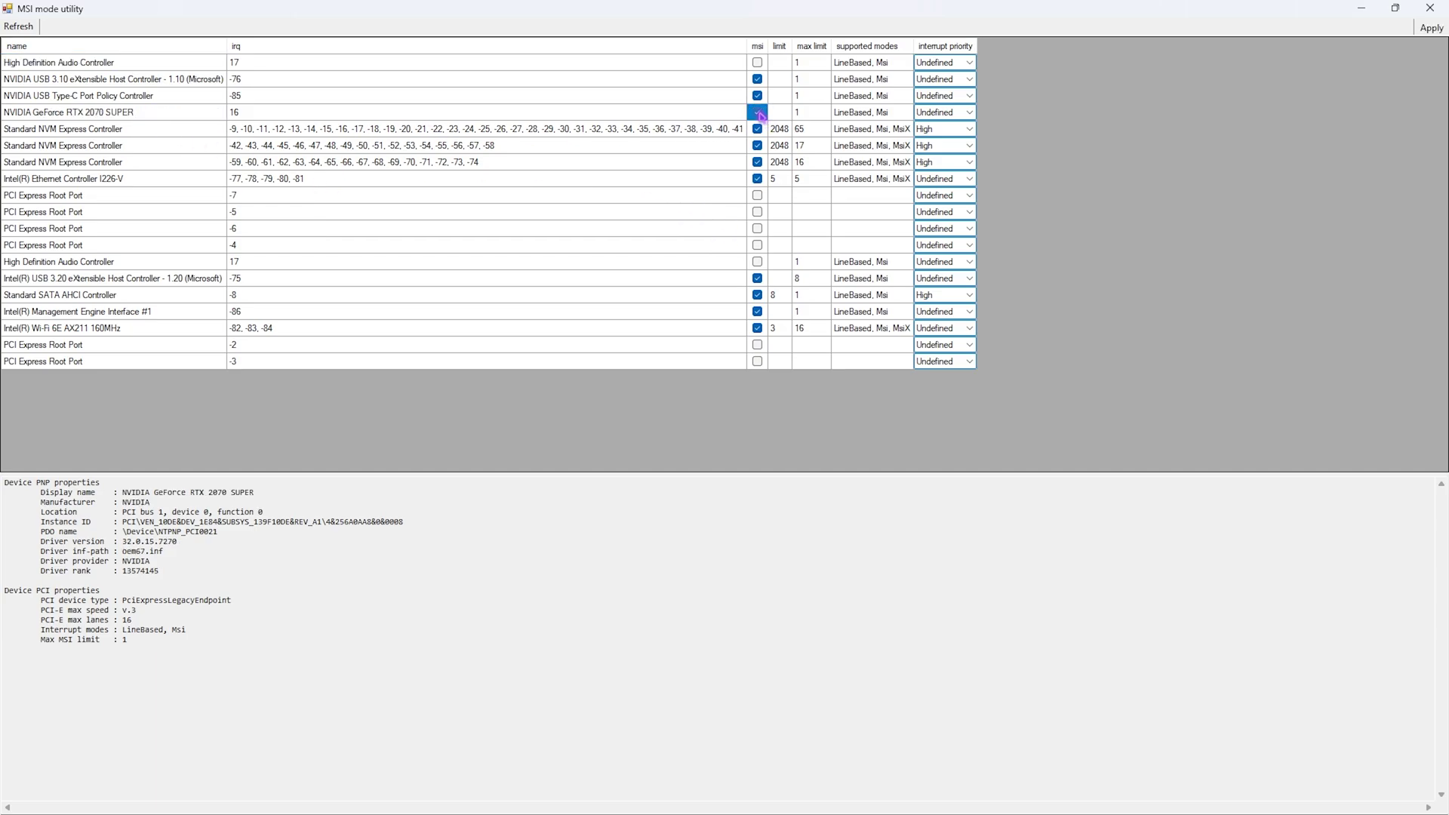
pyautogui.click(972, 96)
pyautogui.click(943, 143)
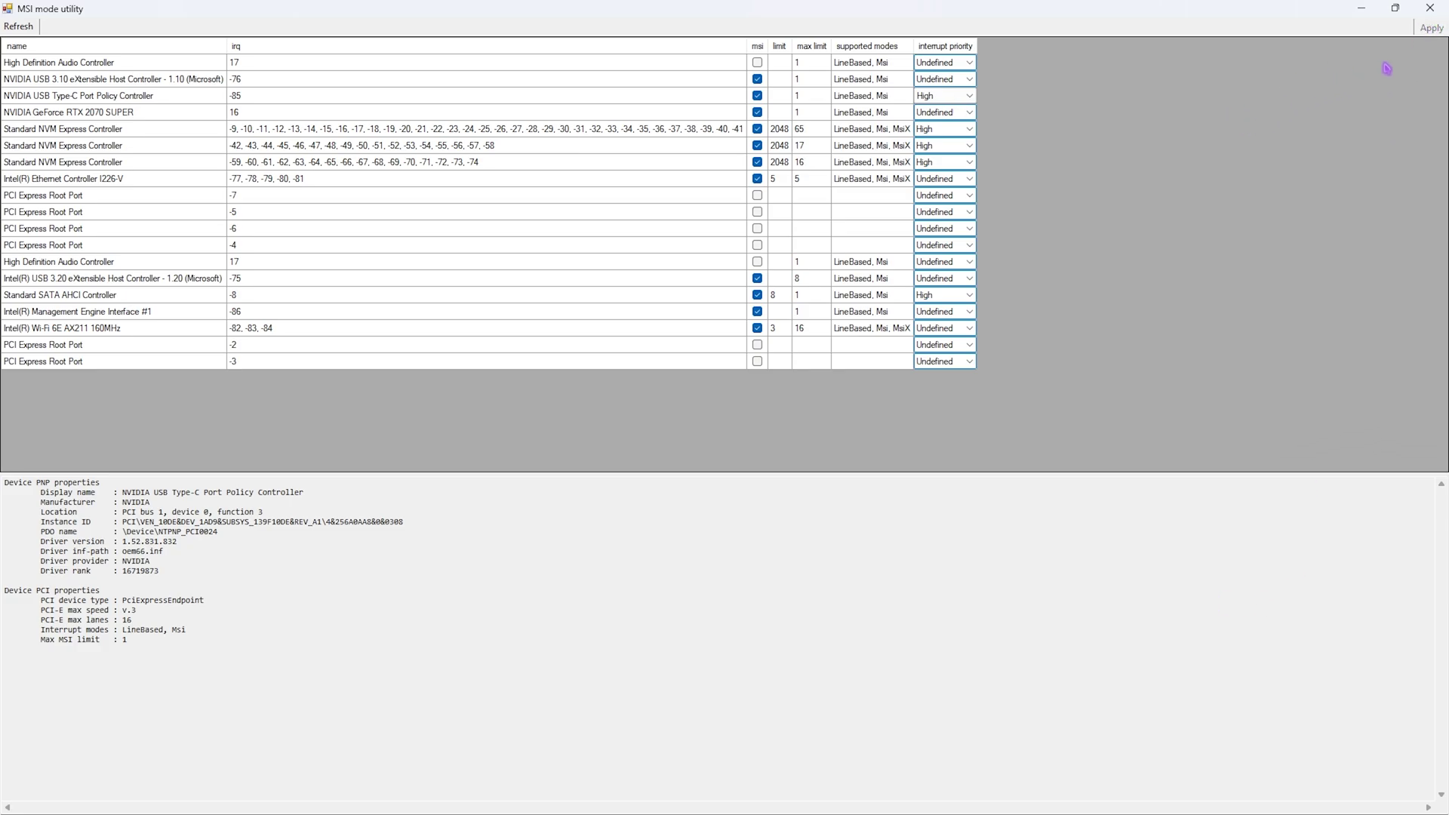
pyautogui.click(1429, 9)
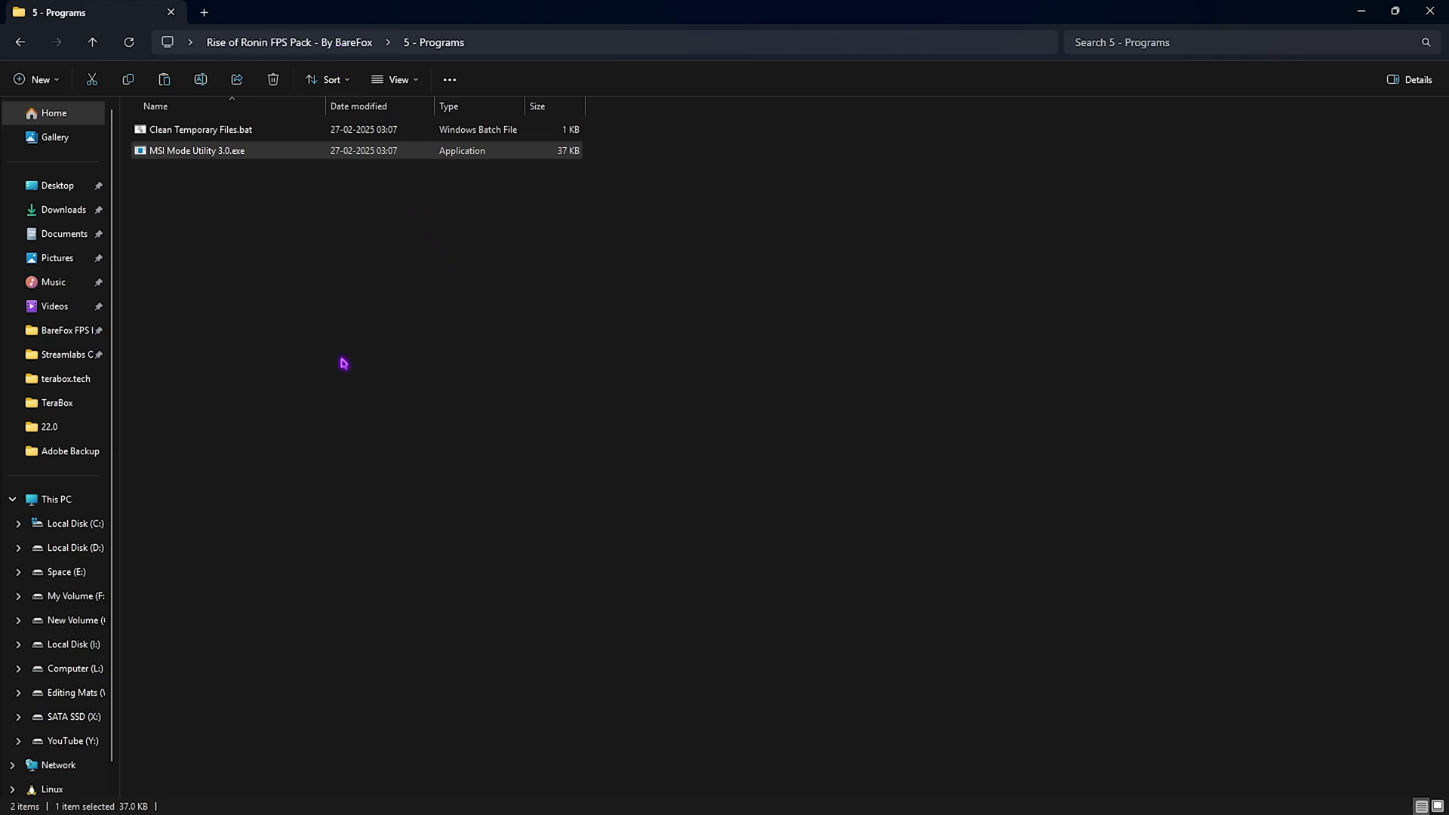
pyautogui.click(1430, 9)
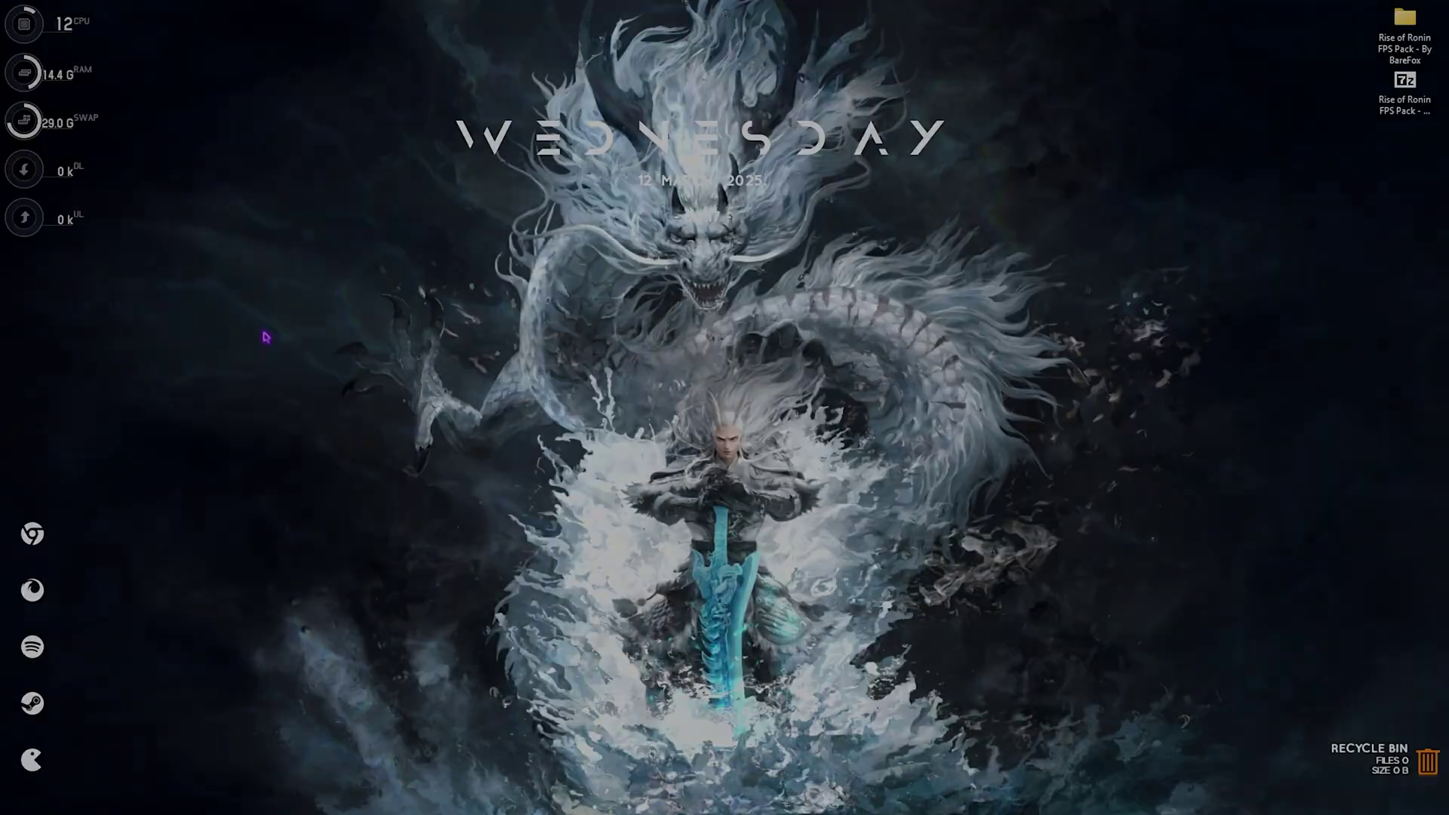